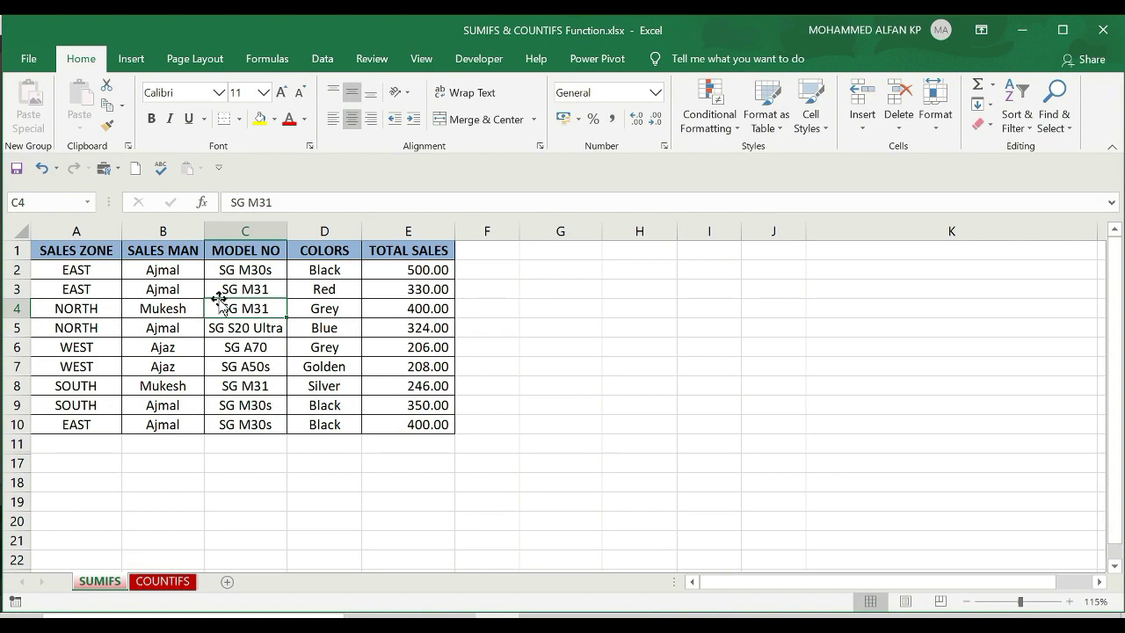
- Go over the sales table's SALES ZONE, SALES MAN, MODEL NO, COLORS and TOTAL SALES columns
left_click_drag(83, 250, 384, 419)
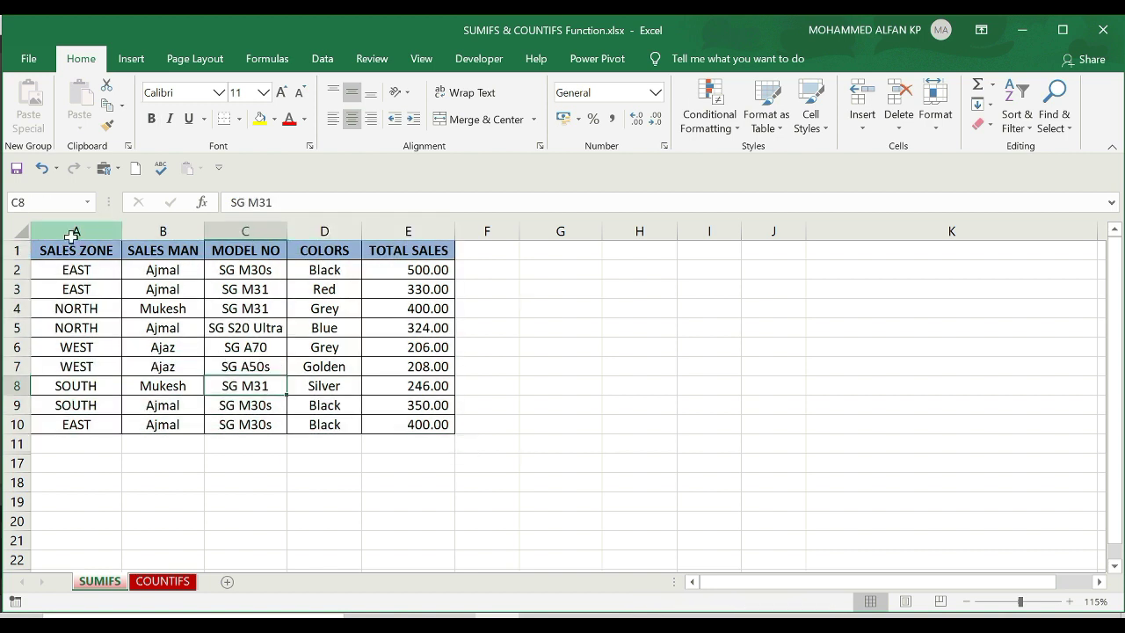
left_click(75, 231)
left_click(166, 231)
left_click(249, 231)
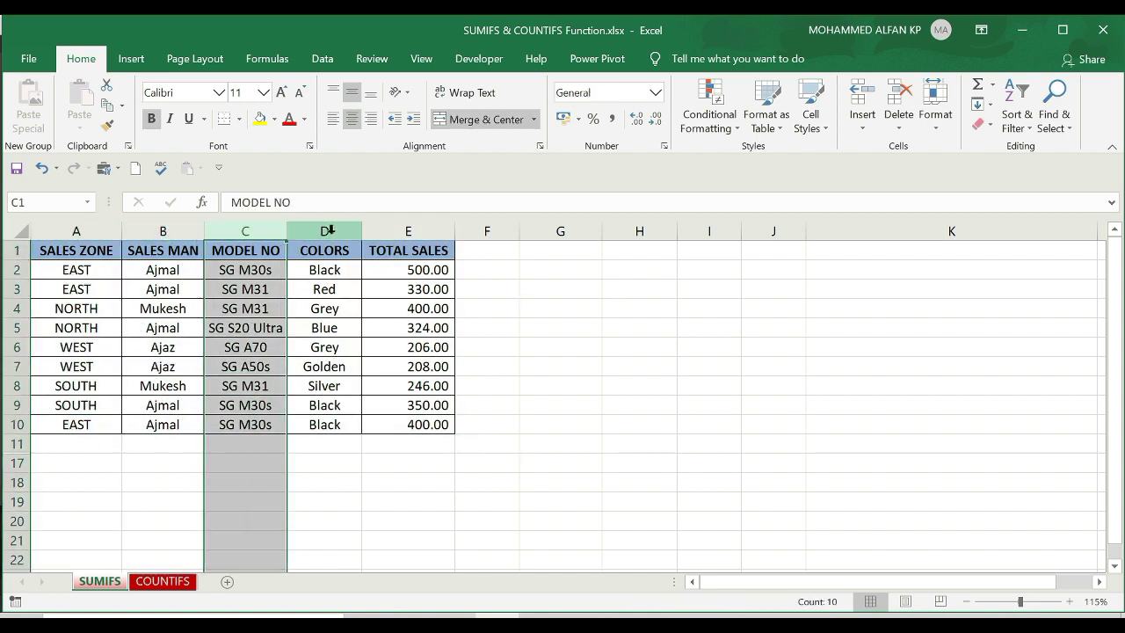
left_click(326, 231)
left_click(421, 230)
left_click(250, 347)
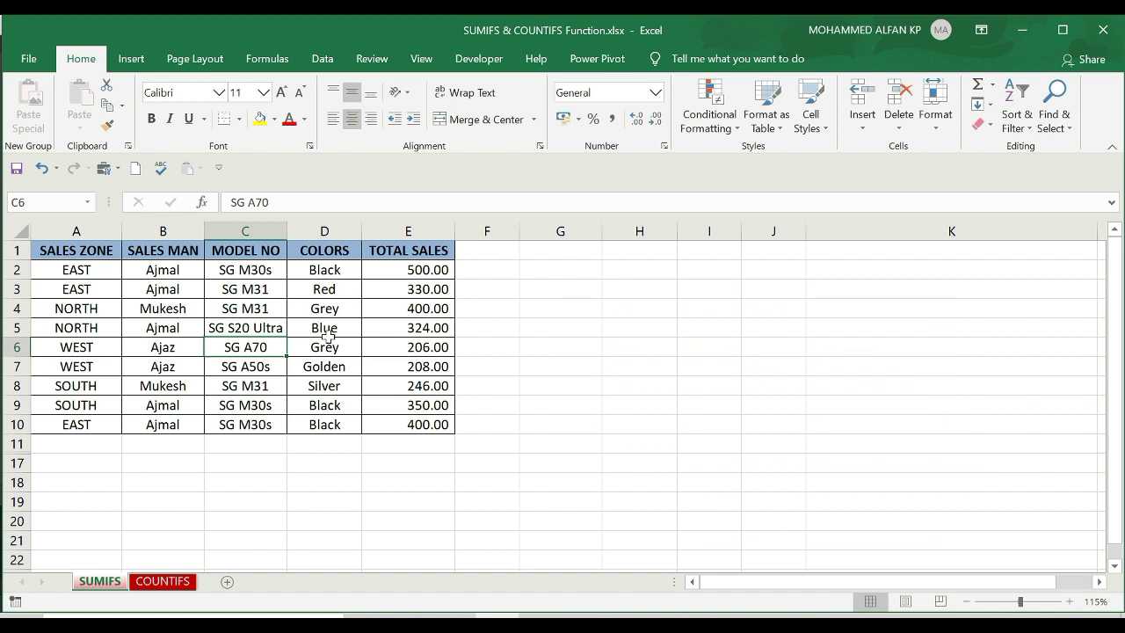
- Highlight the sales table and point out entries such as NORTH, EAST and the 324 sale
left_click_drag(56, 253, 383, 427)
left_click(396, 405)
left_click(103, 307)
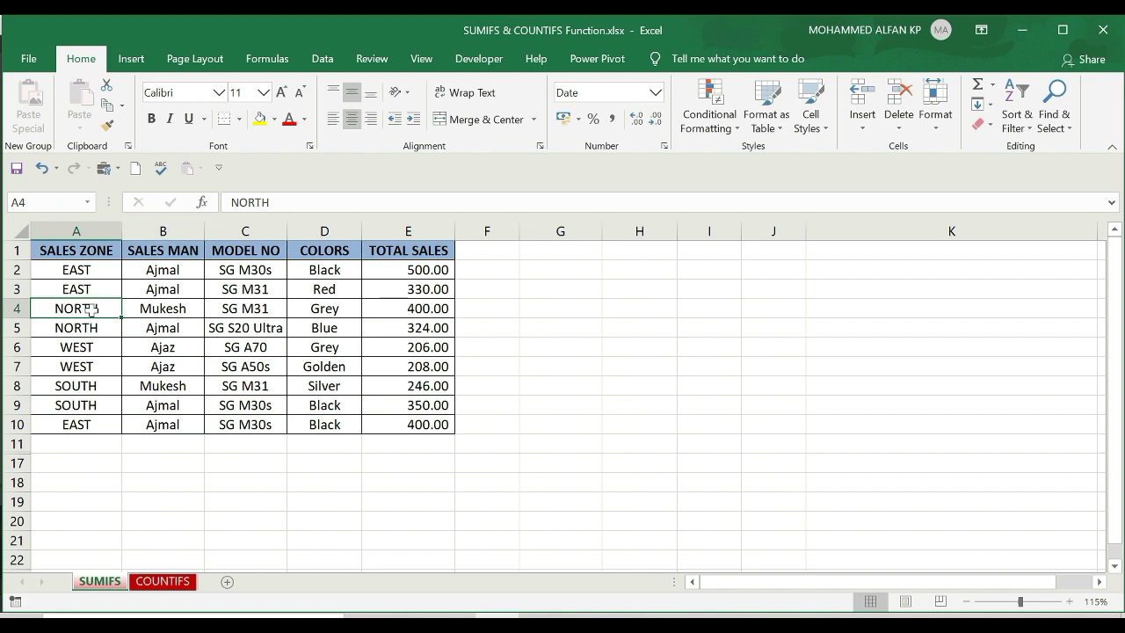
left_click(439, 328)
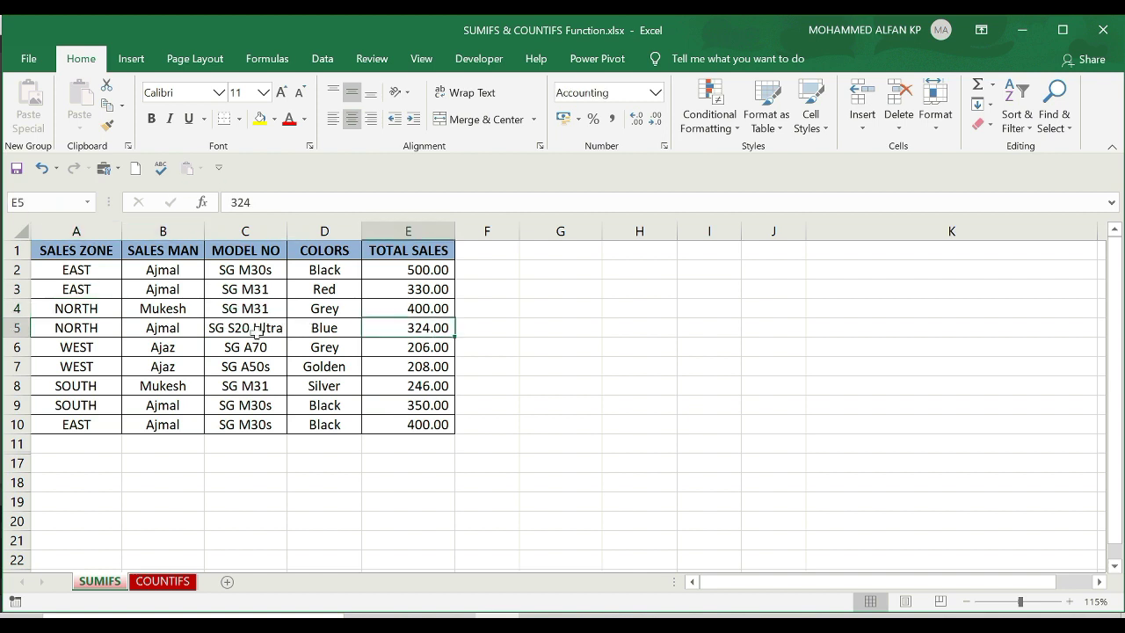
left_click(80, 295)
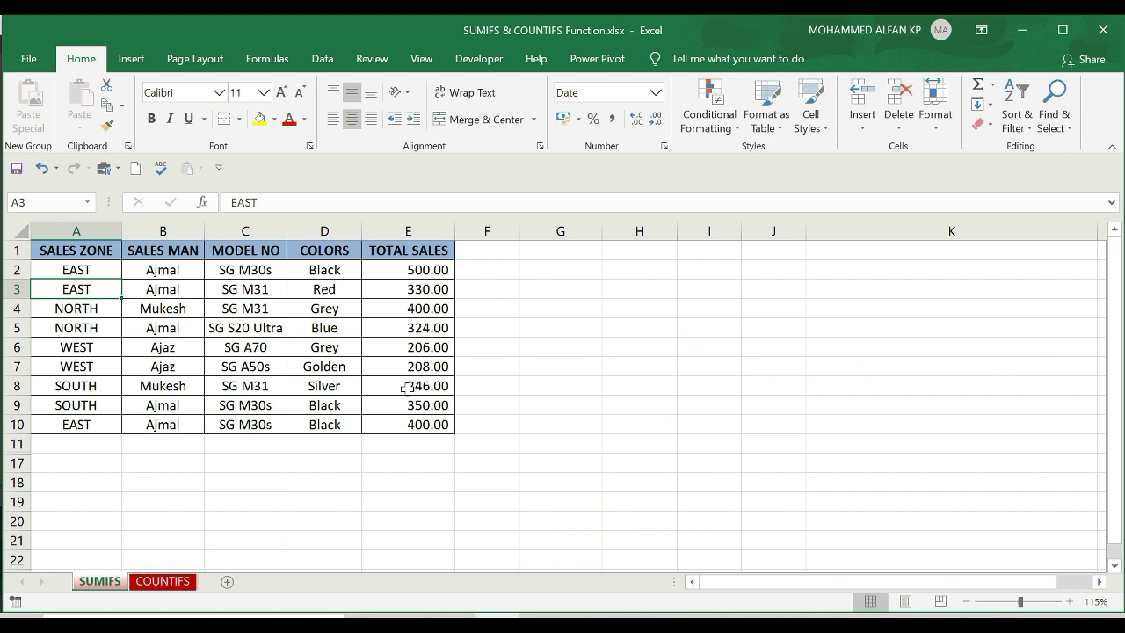
- Select the TOTAL SALES values, row 5's record and the salesman names B2:B10
left_click_drag(395, 264, 402, 425)
left_click_drag(92, 333, 427, 326)
left_click(420, 308)
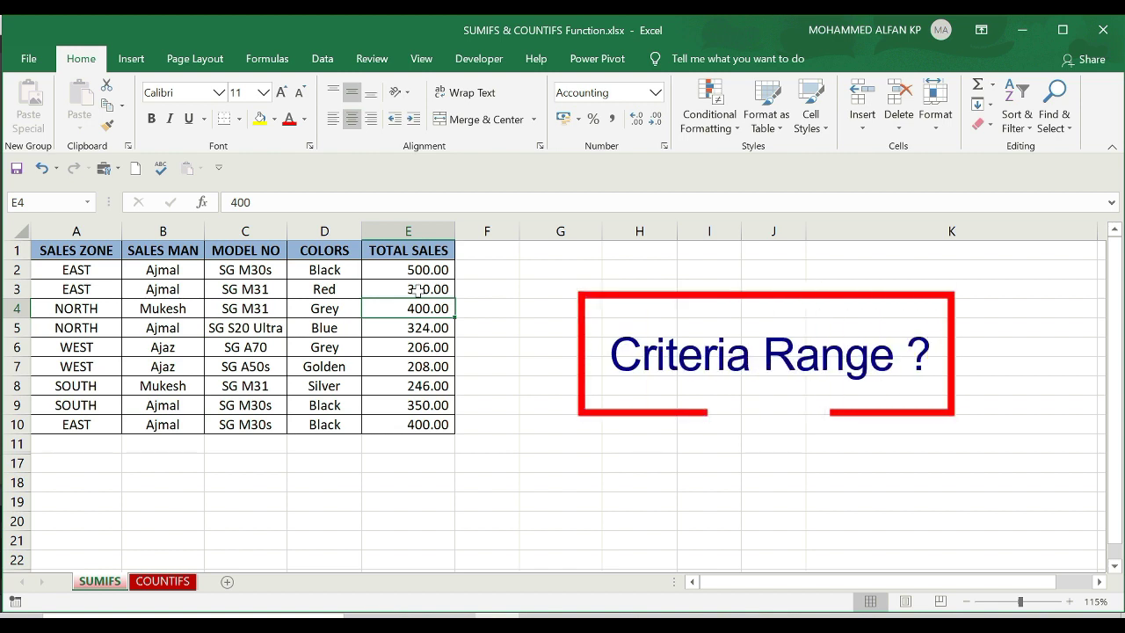
key("Down")
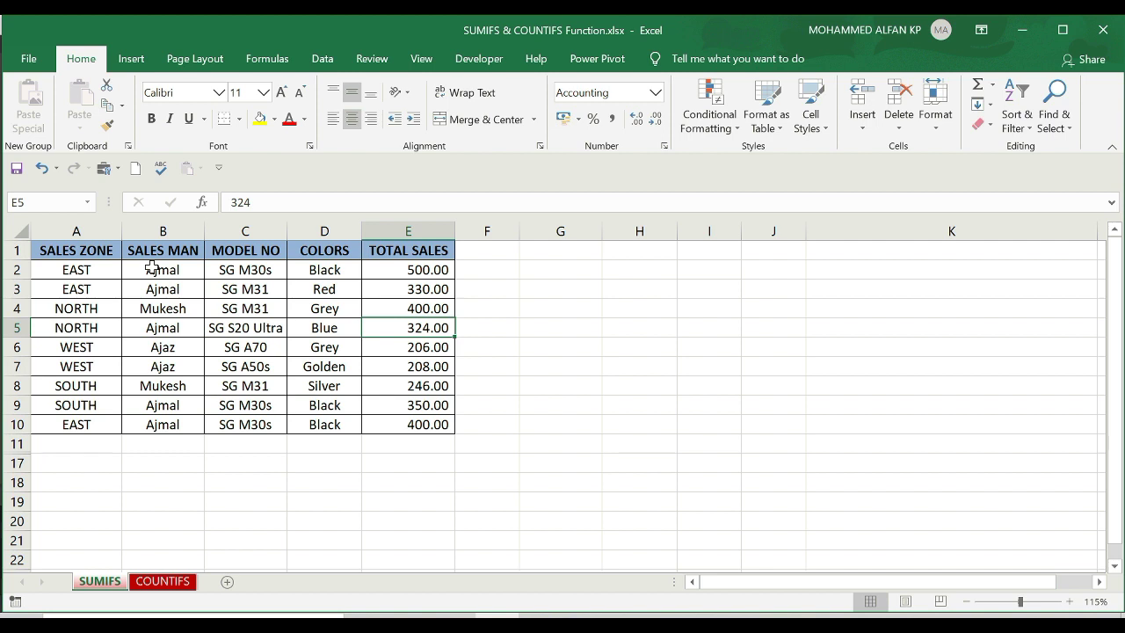
left_click_drag(152, 268, 156, 425)
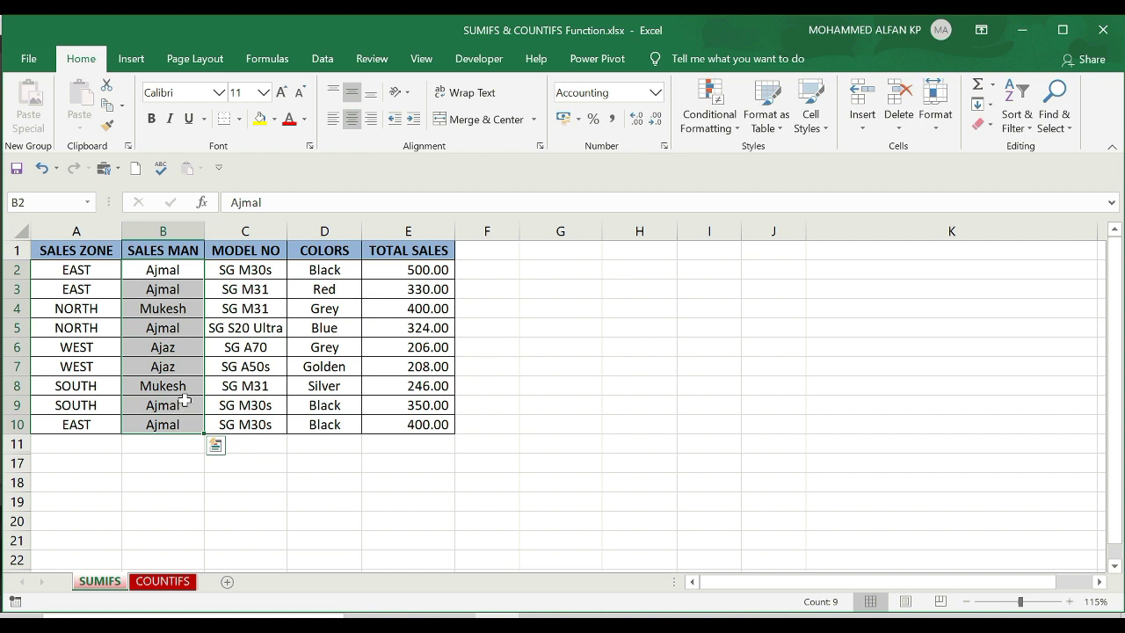
left_click(146, 457)
- Unhide rows 11–18 to reveal the sum scenario table and scroll through it
left_click_drag(20, 443, 18, 483)
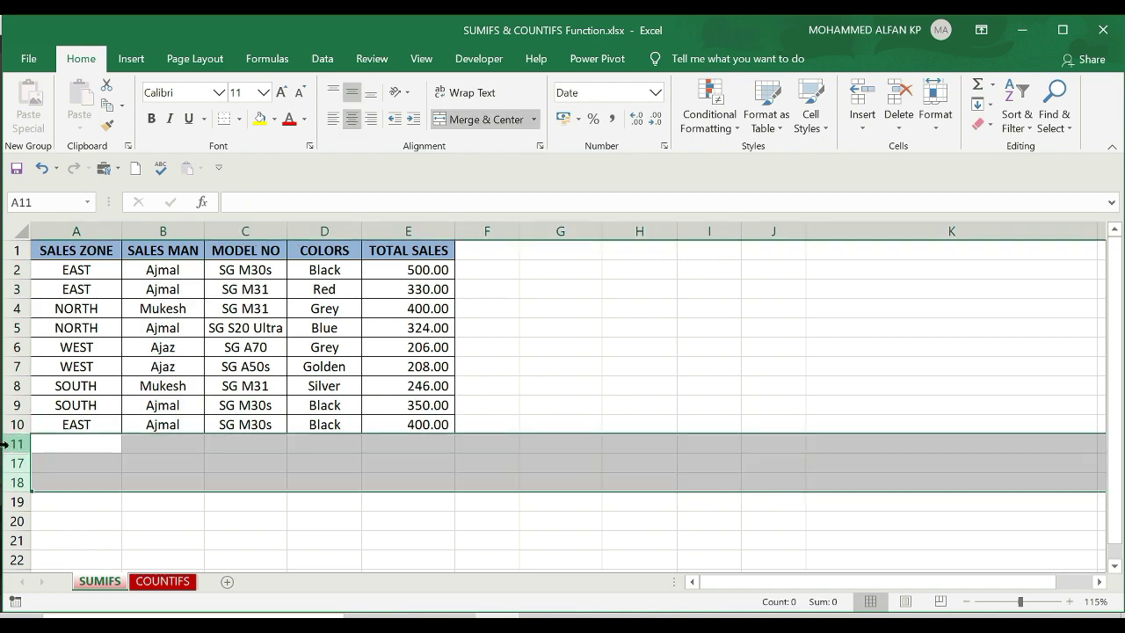
right_click(16, 453)
left_click(55, 434)
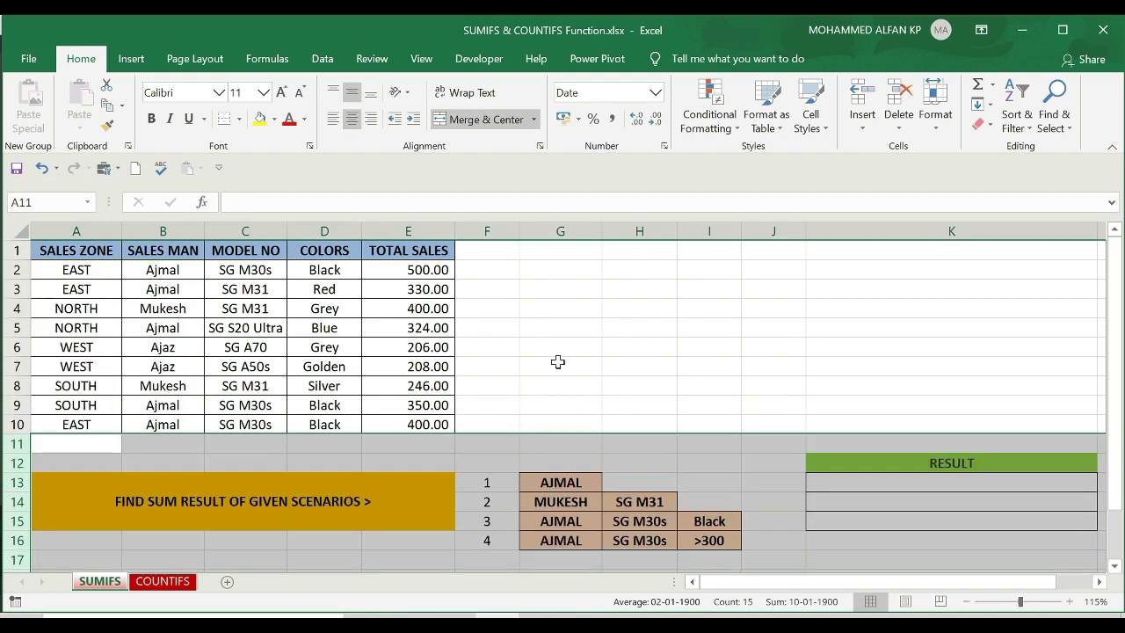
left_click(557, 359)
scroll(558, 361, "down", 2)
left_click(237, 426)
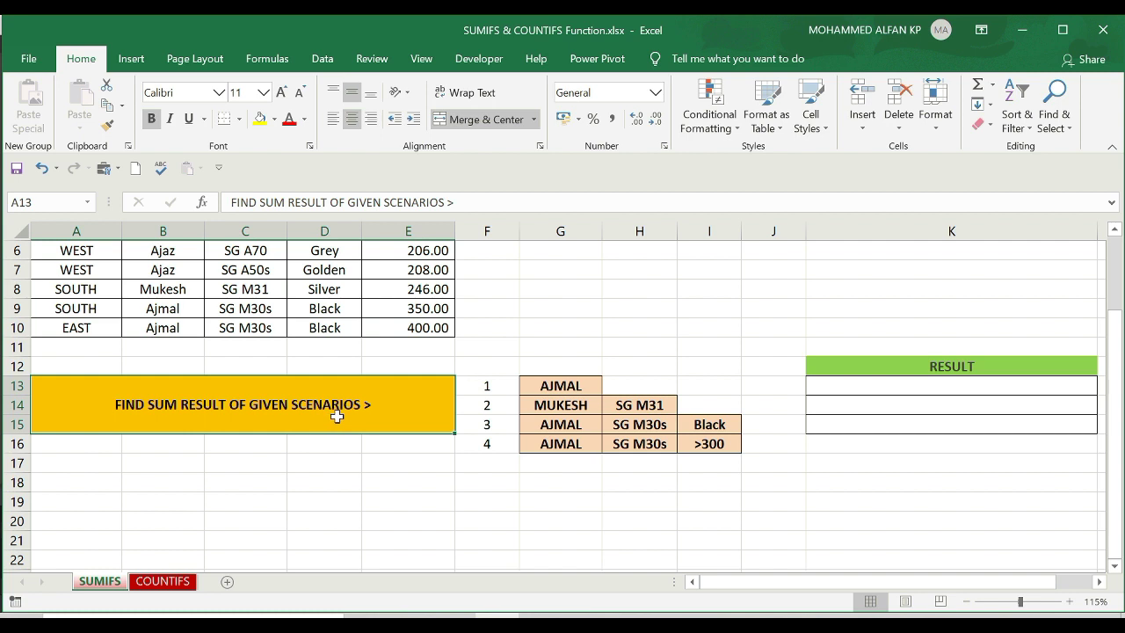
scroll(652, 465, "up", 1)
left_click(653, 466)
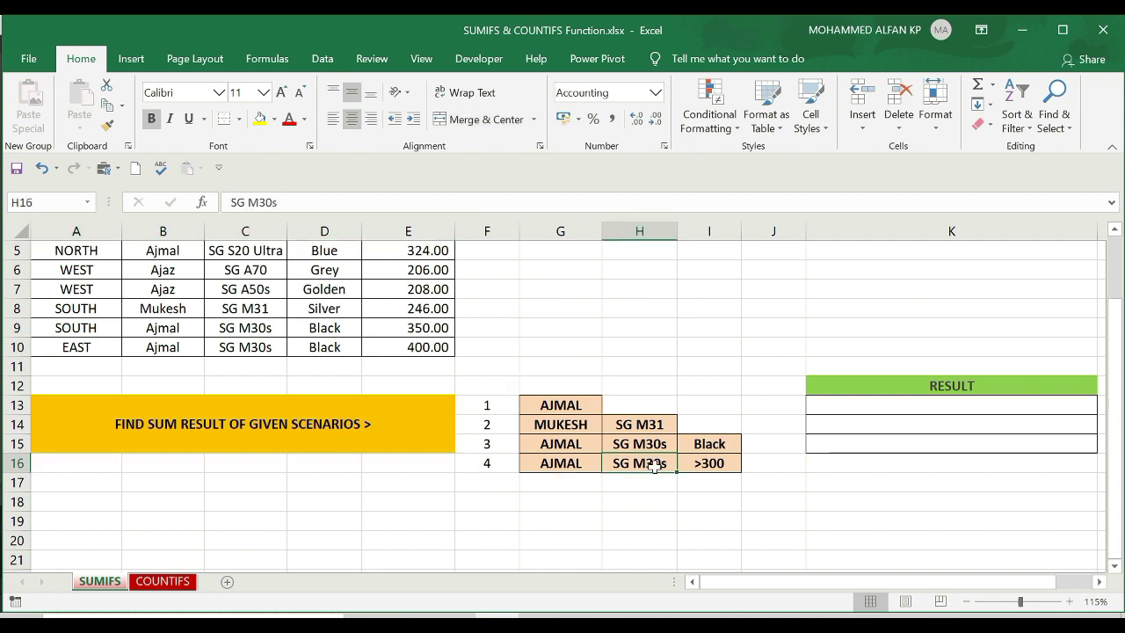
scroll(605, 316, "up", 2)
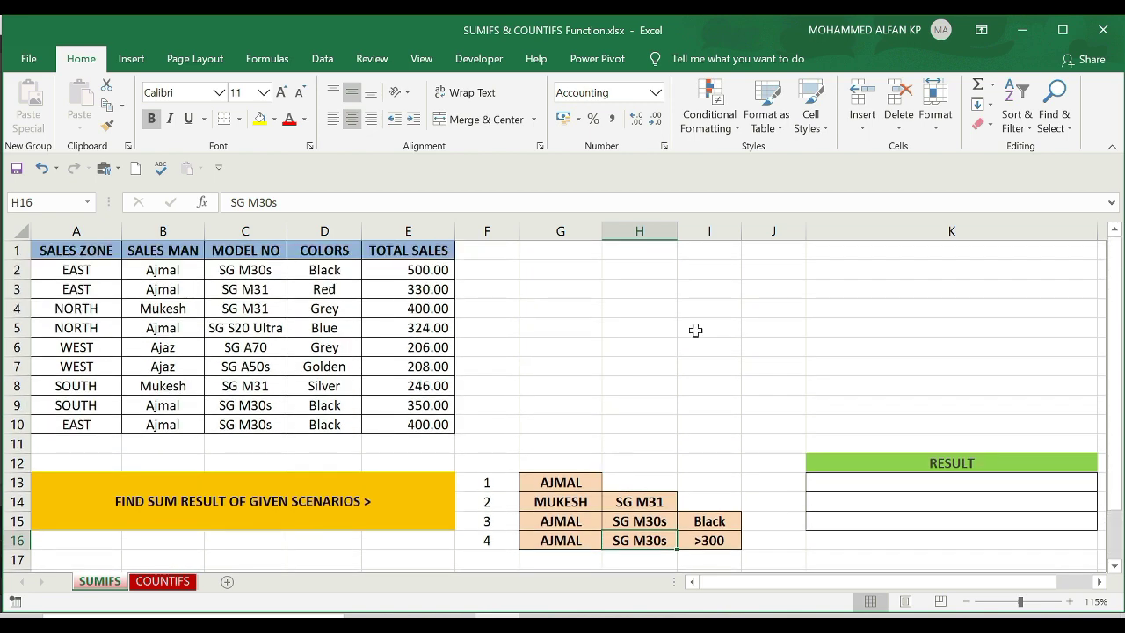
left_click(844, 347)
type("=s")
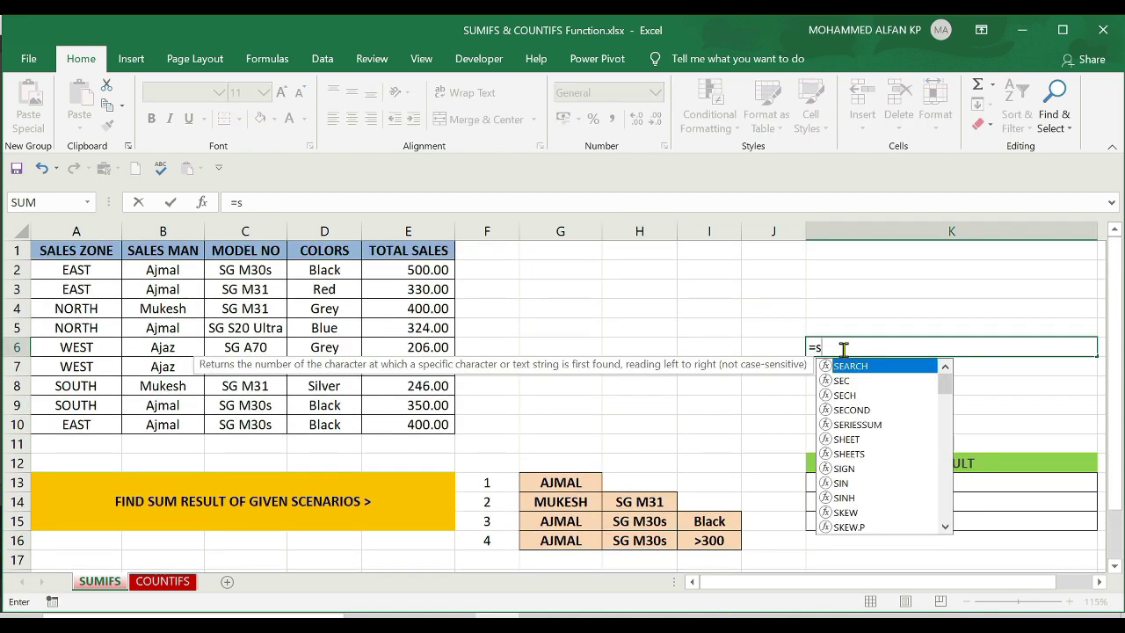
type("umif(")
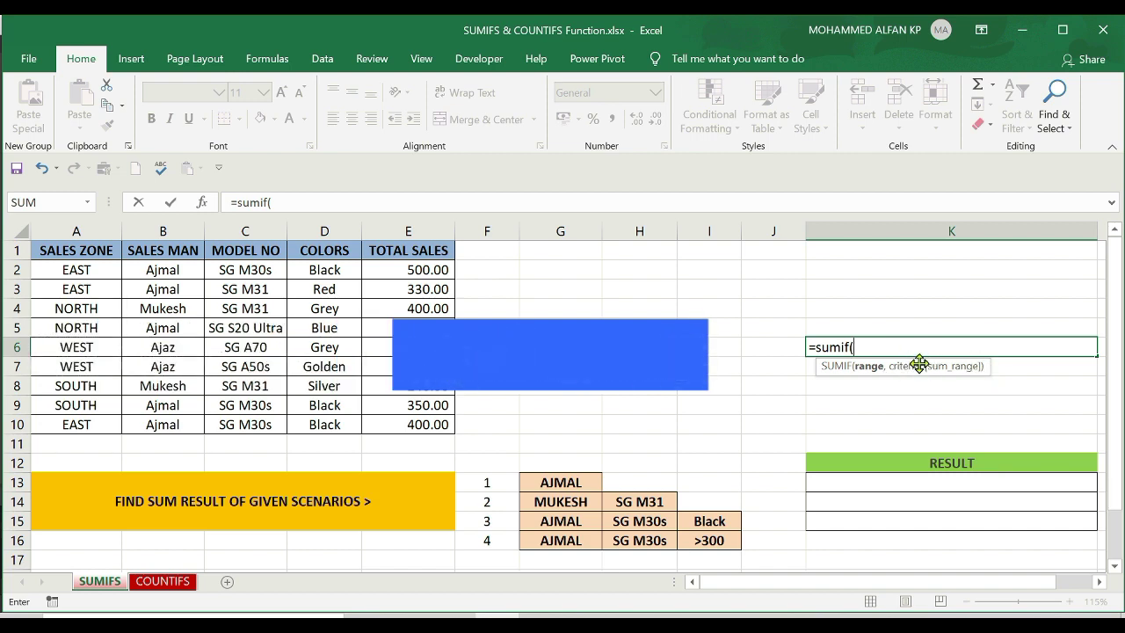
left_click_drag(919, 365, 840, 293)
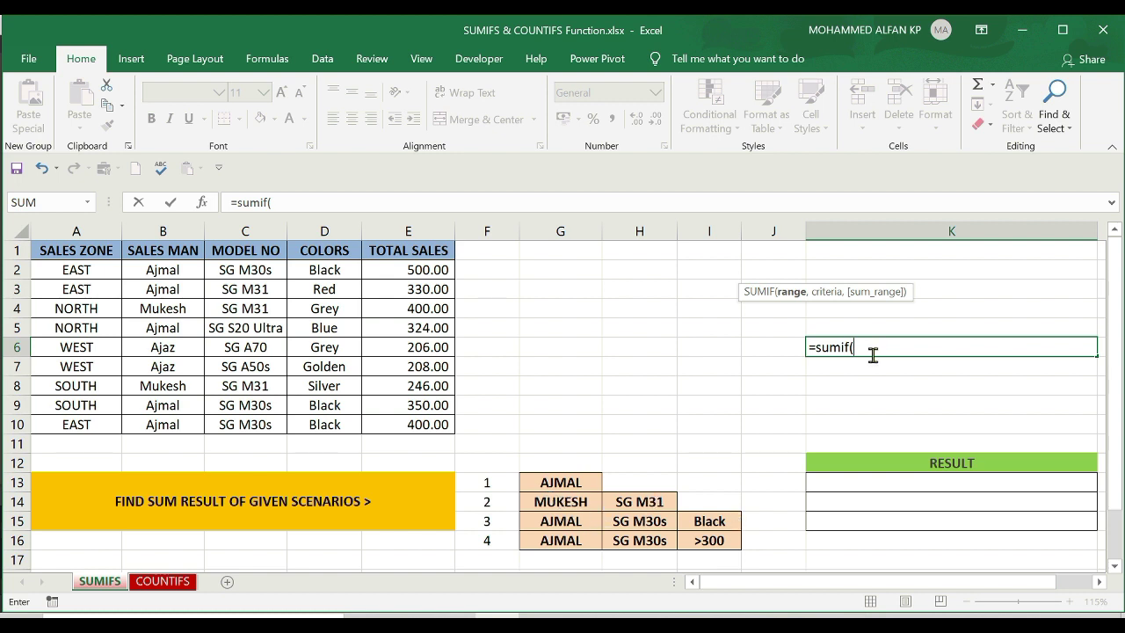
key("Escape")
left_click(575, 482)
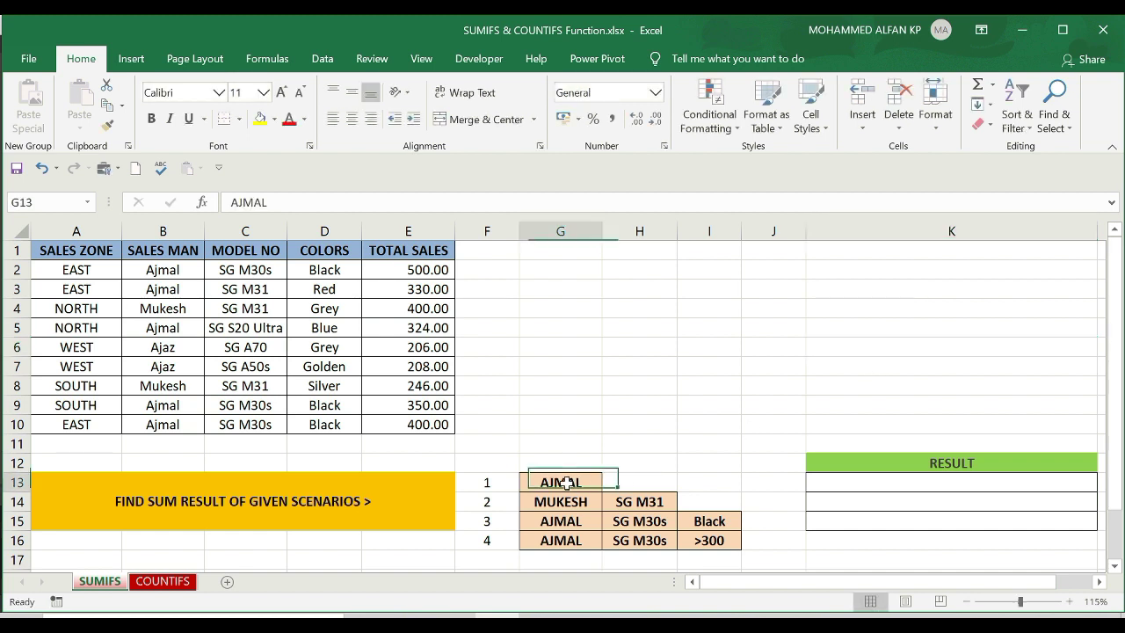
- Enter =SUMIF(B2:B10,"AJMAL",E2:E10) in K13, returning 1904
left_click(894, 484)
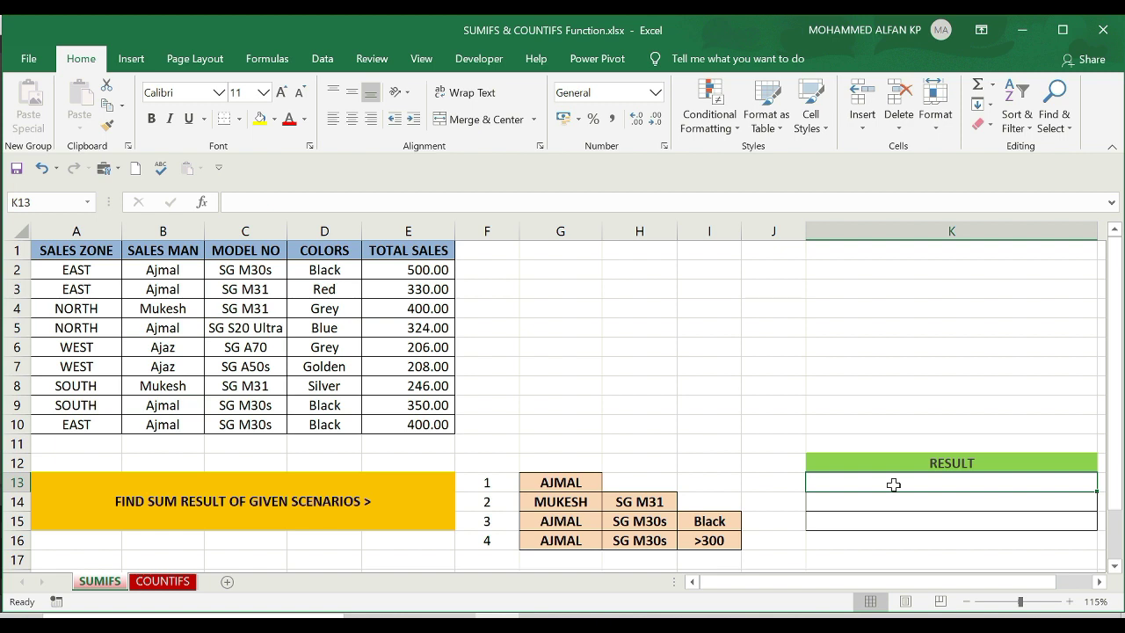
type("=sumif")
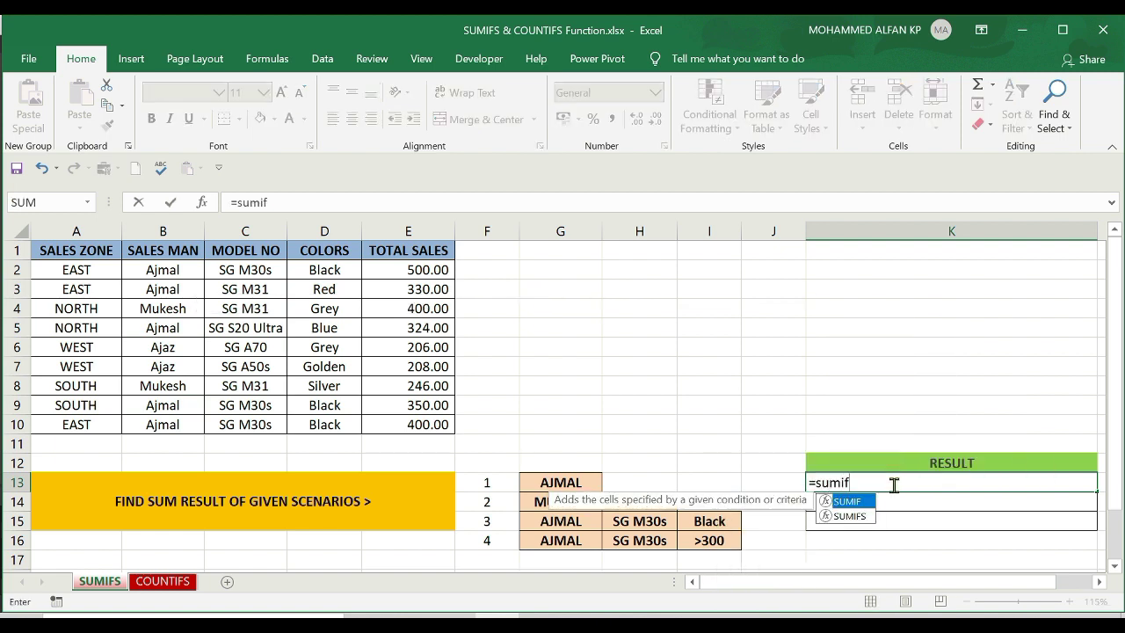
type("(")
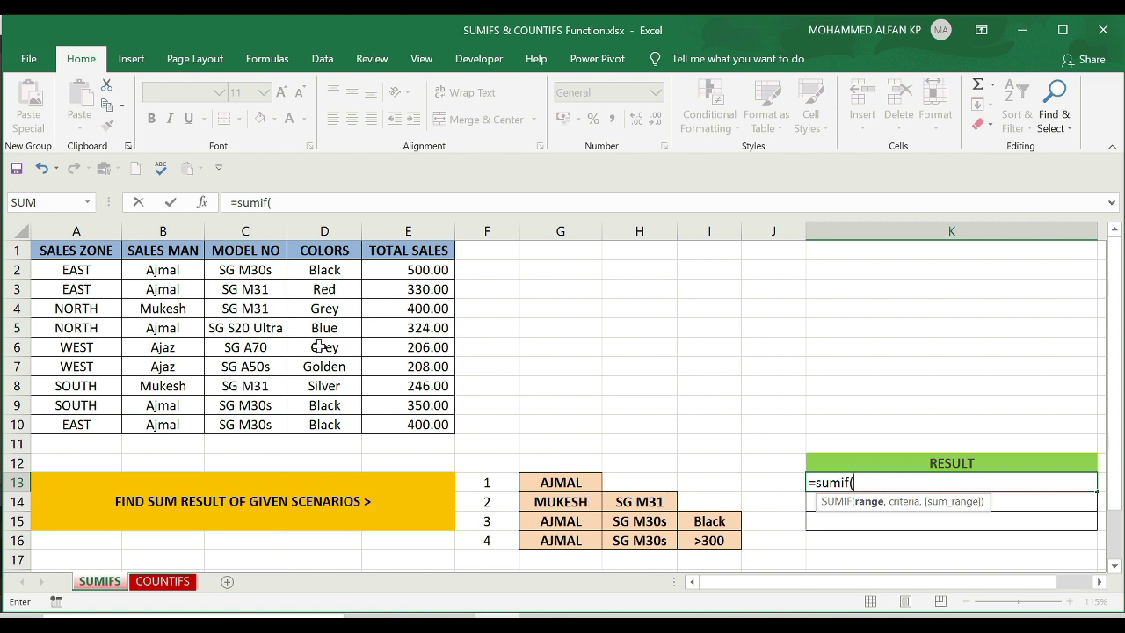
left_click_drag(163, 271, 167, 427)
type(",")
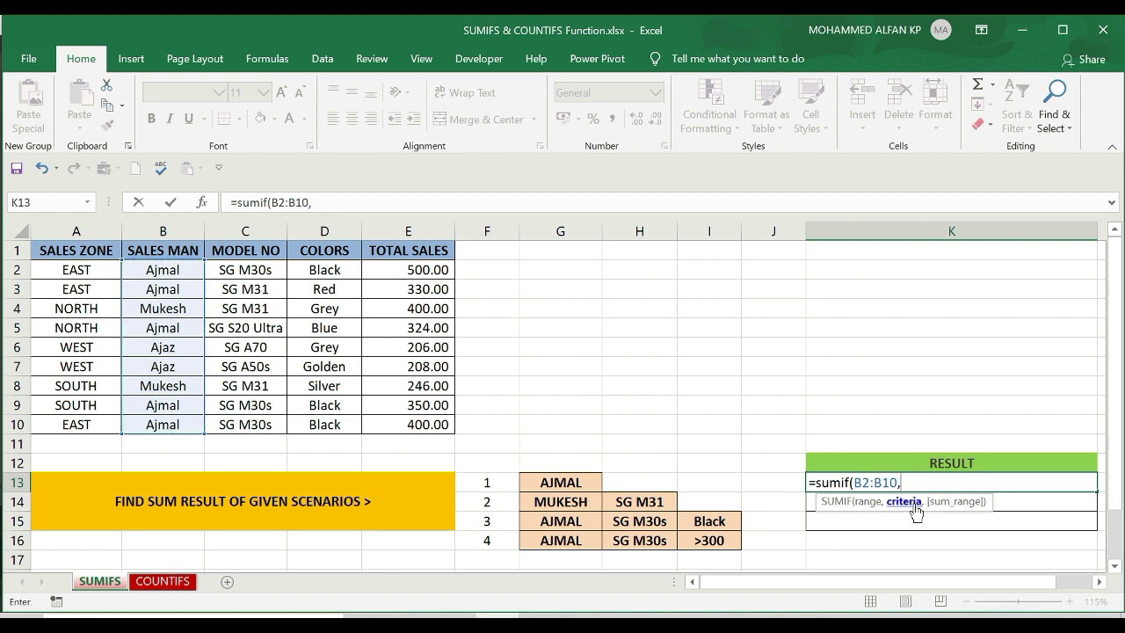
left_click(556, 481)
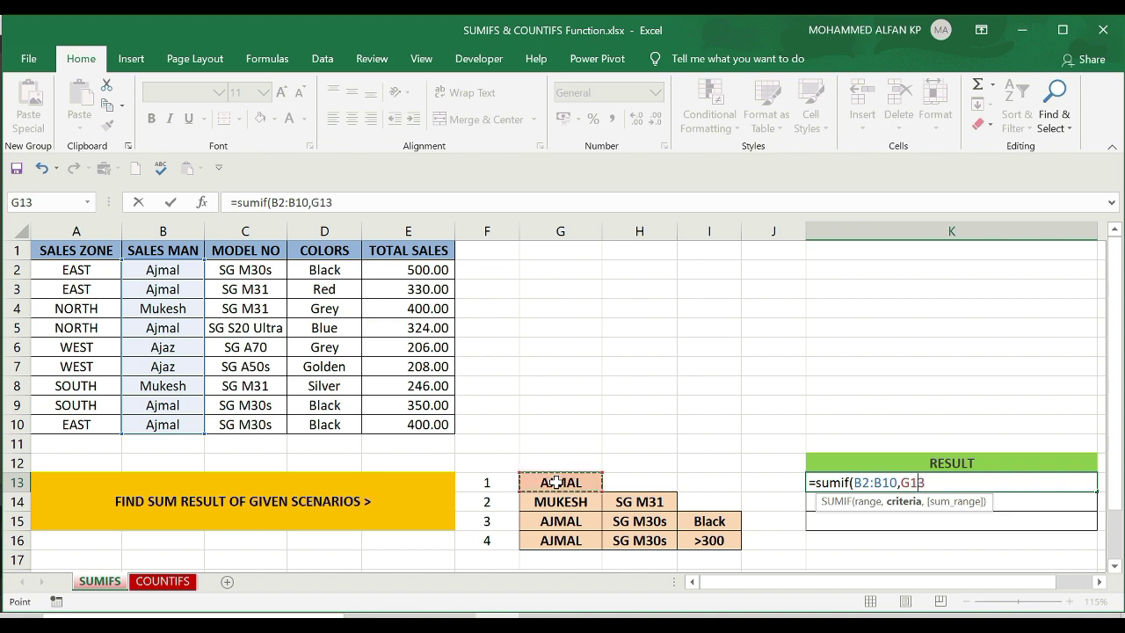
key("BackSpace")
key("BackSpace")
key("BackSpace")
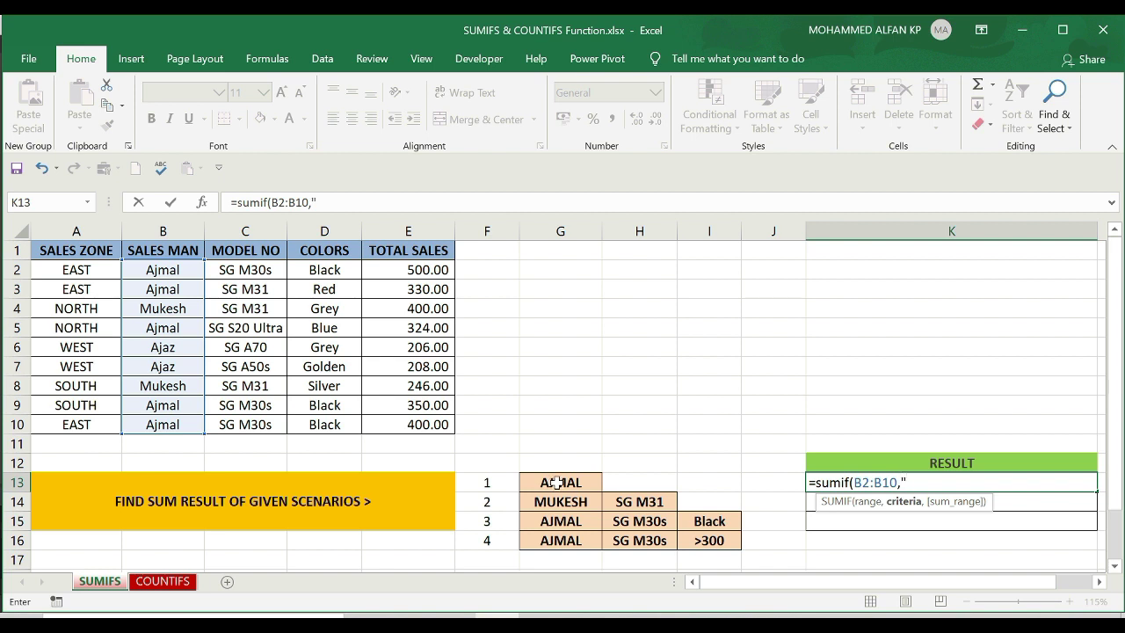
type("AJMA")
type("L\",")
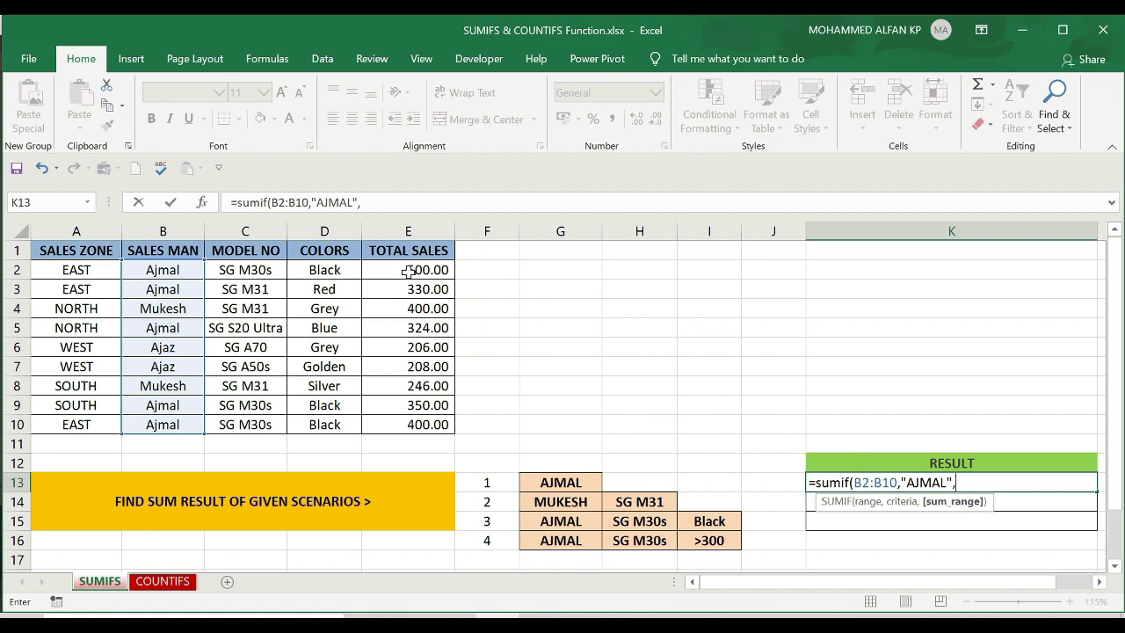
left_click_drag(408, 272, 399, 422)
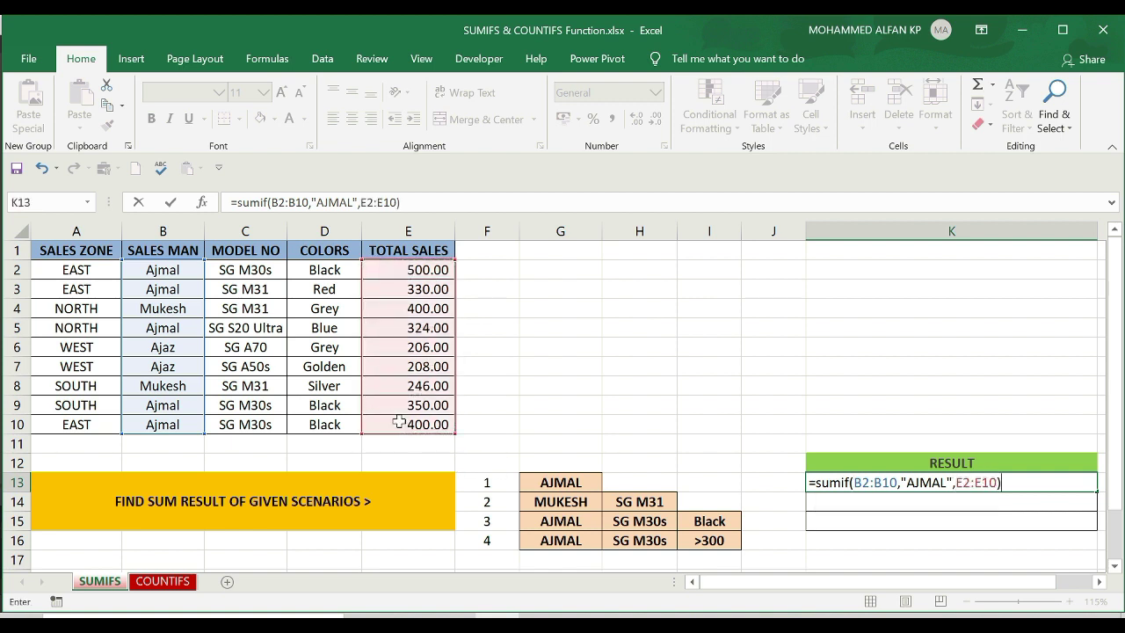
key("Return")
left_click(1011, 482)
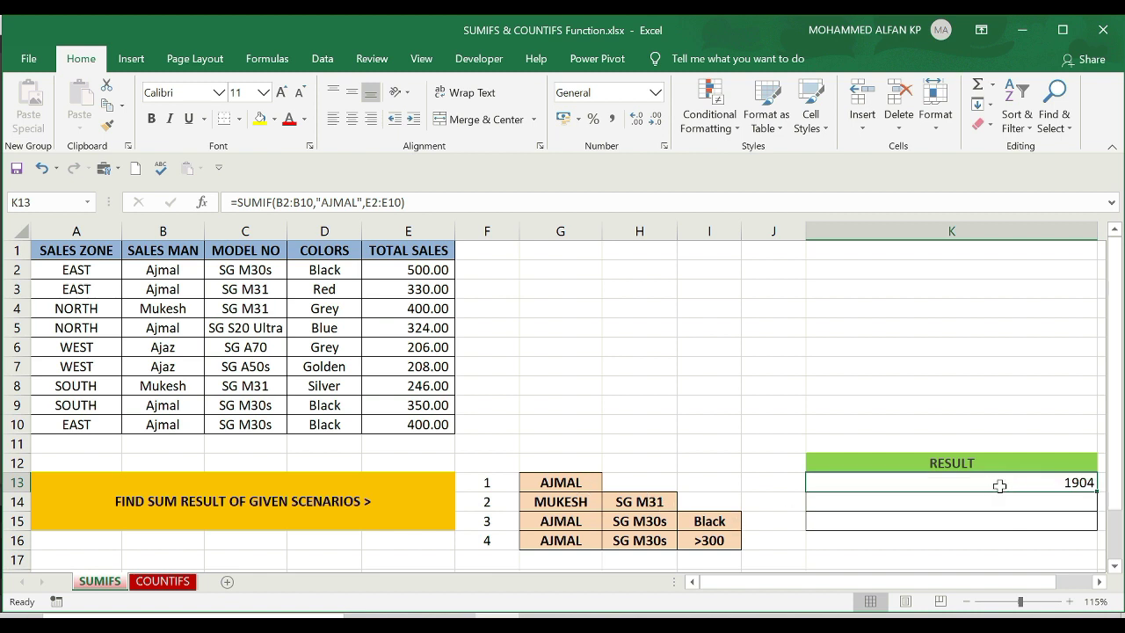
- Verify K13's 1904 by selecting AJMAL's sales 500, 330, 324, 350 and 400
left_click(411, 269)
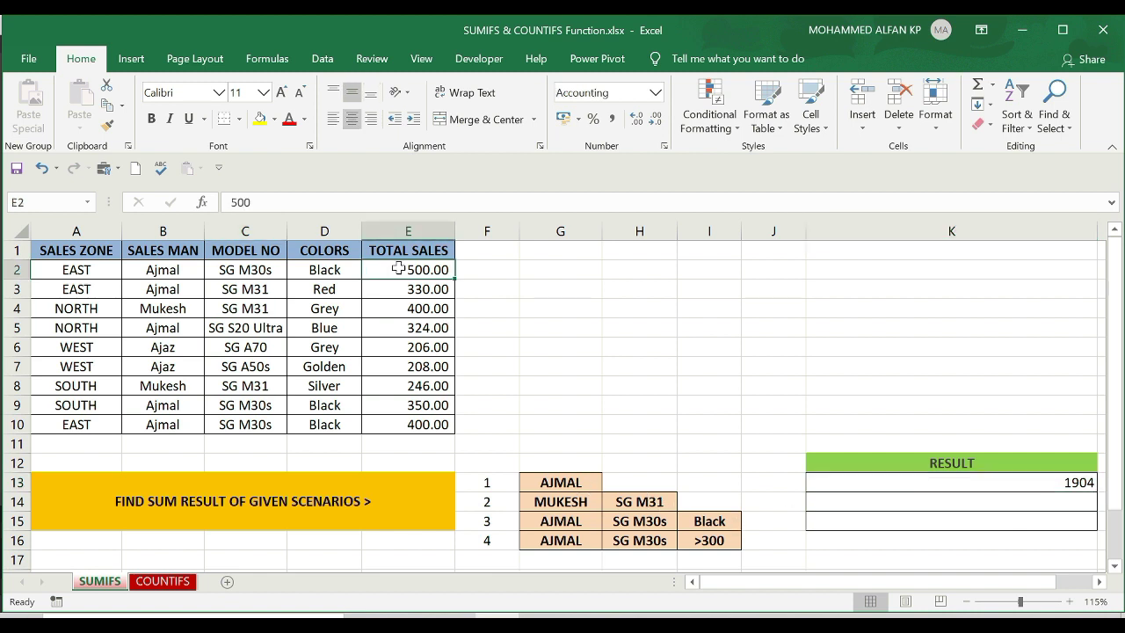
left_click(413, 290, "ctrl")
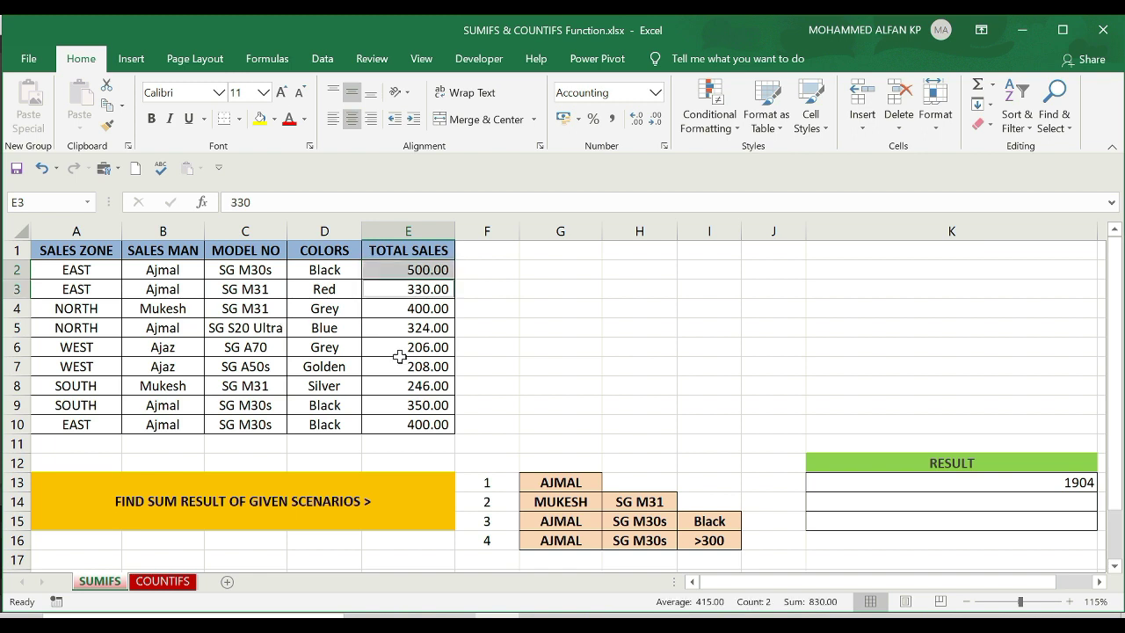
left_click(426, 328, "ctrl")
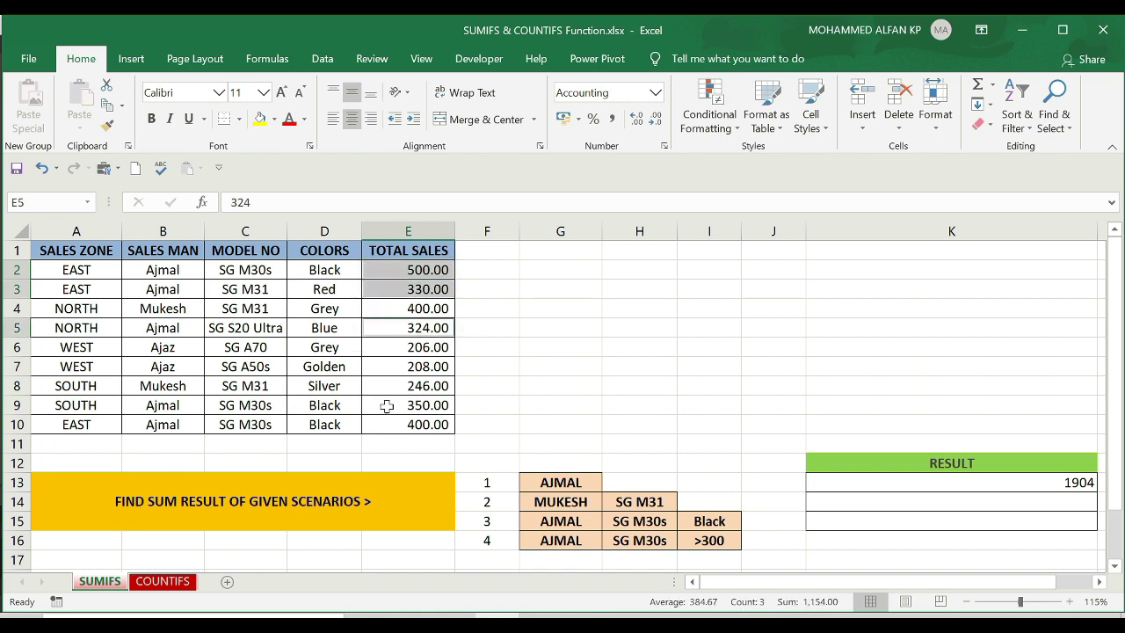
left_click(426, 407, "ctrl")
left_click(436, 426, "ctrl")
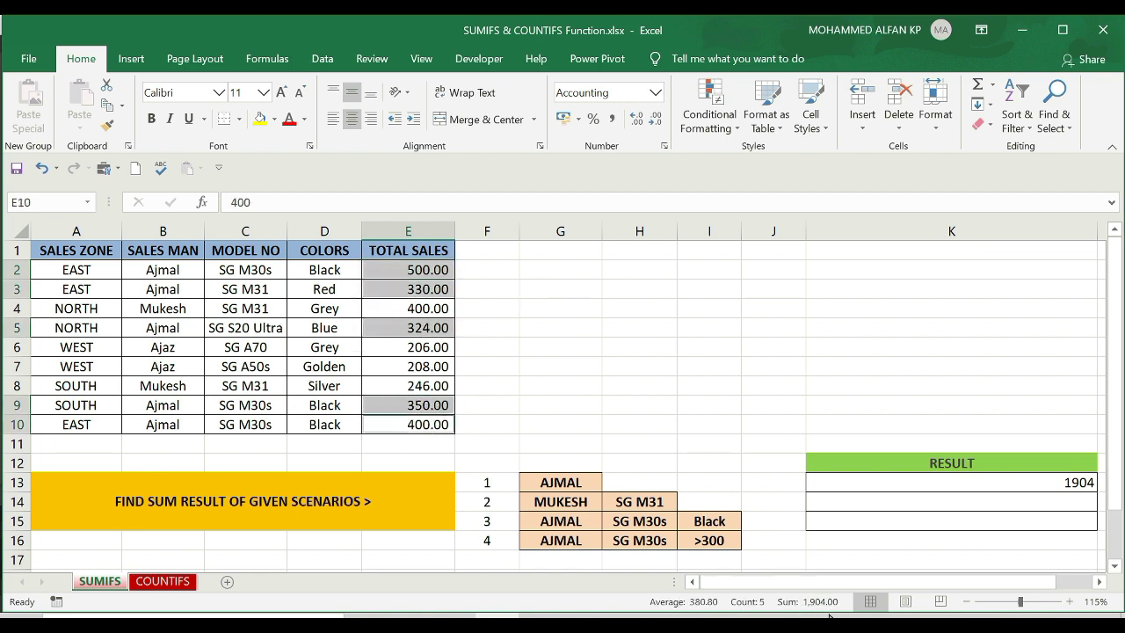
left_click(1060, 485)
- Change the first sale in E2 to 600 so K13 recalculates to 2004
left_click(417, 270)
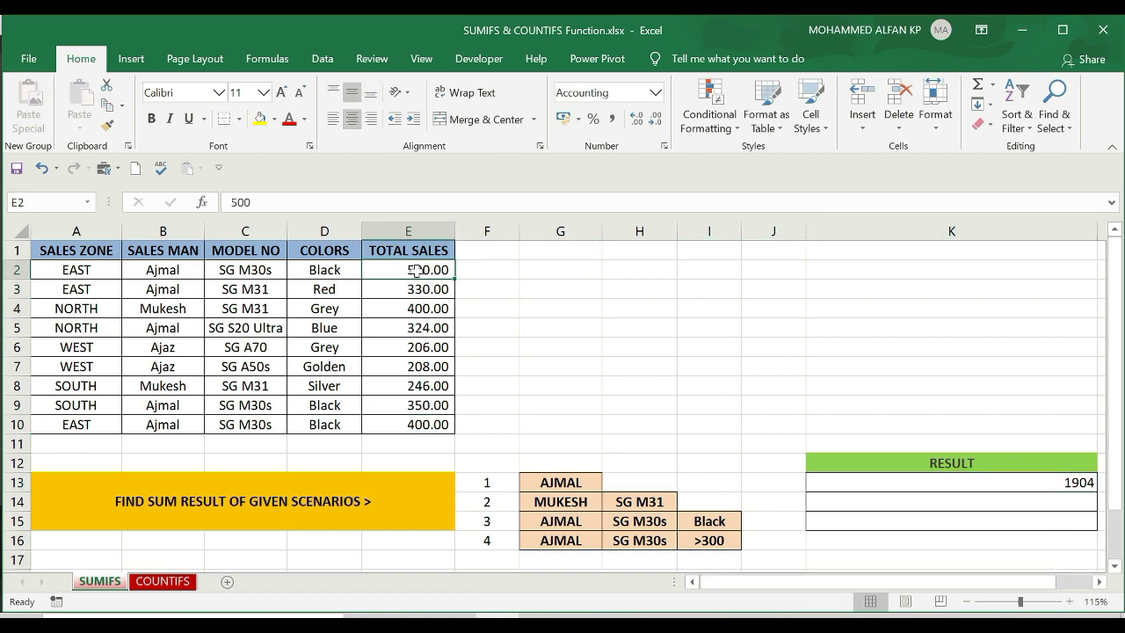
type("600")
key("Return")
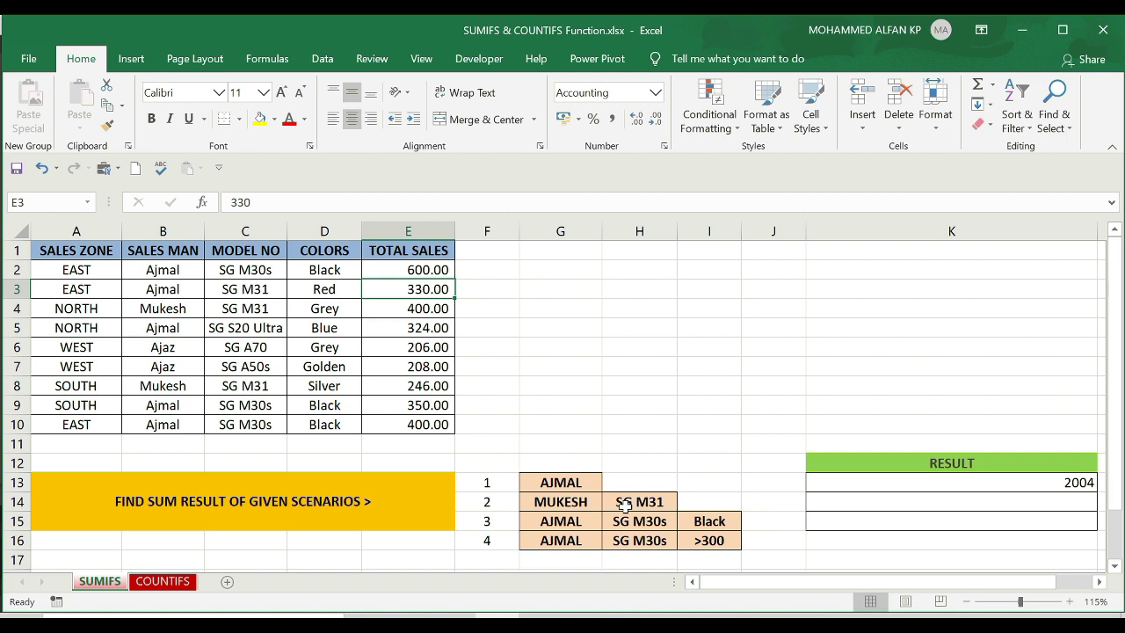
left_click(766, 288)
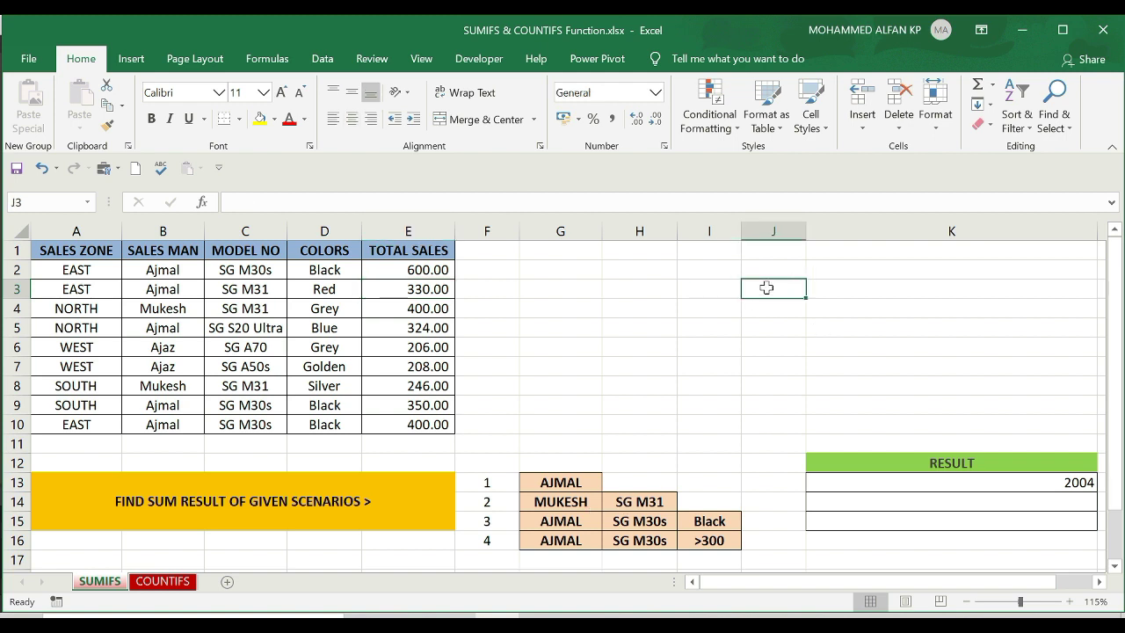
type("=SUMI")
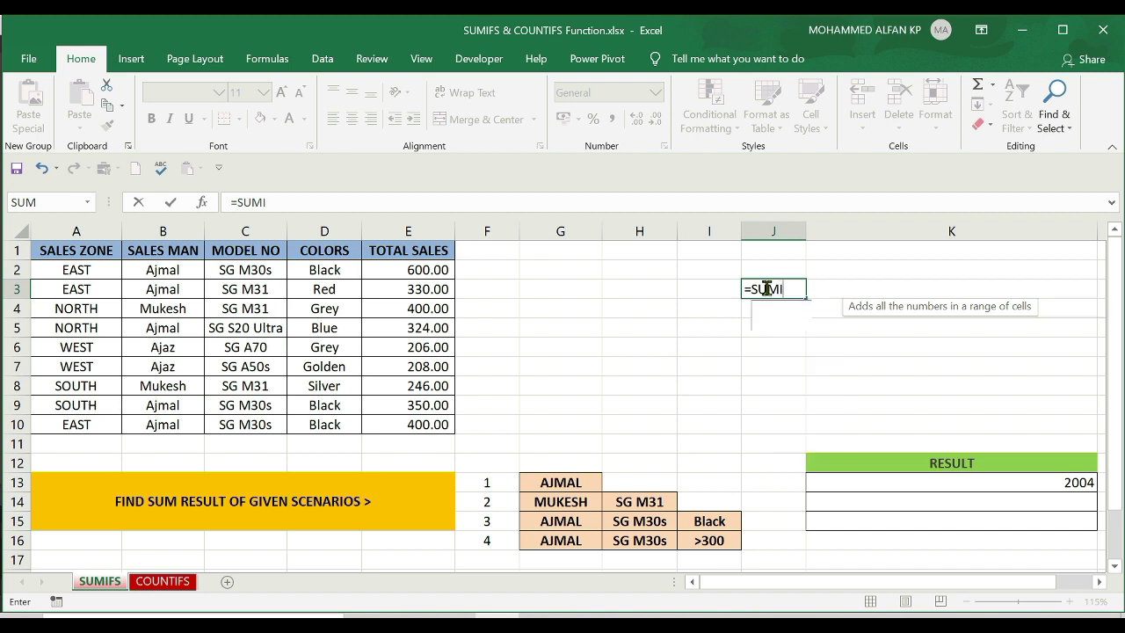
type("FS(")
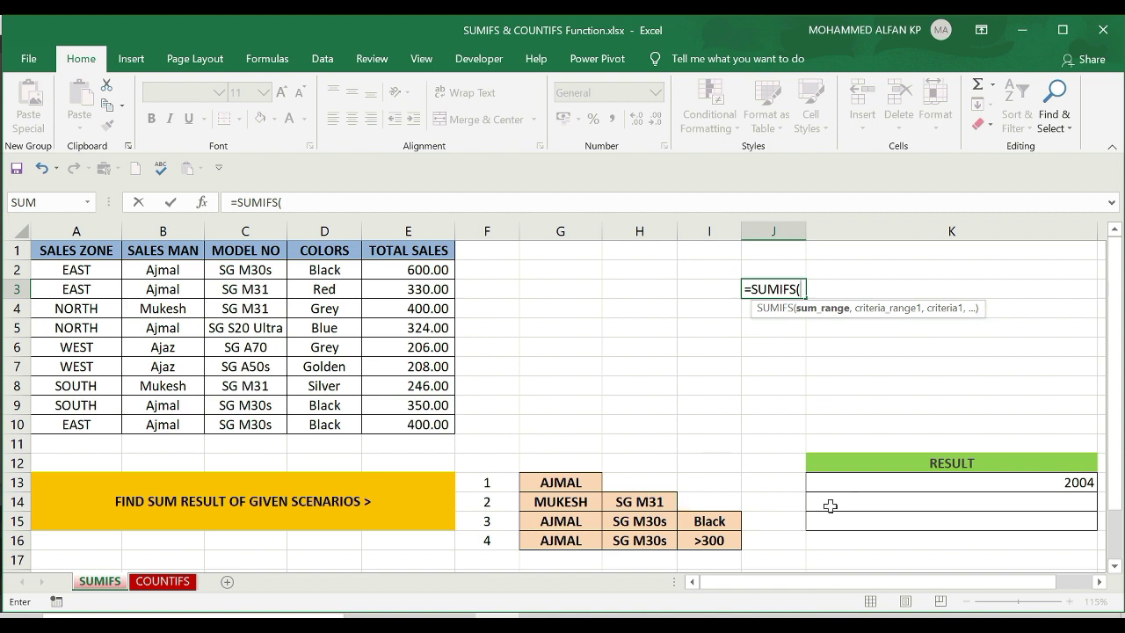
key("Escape")
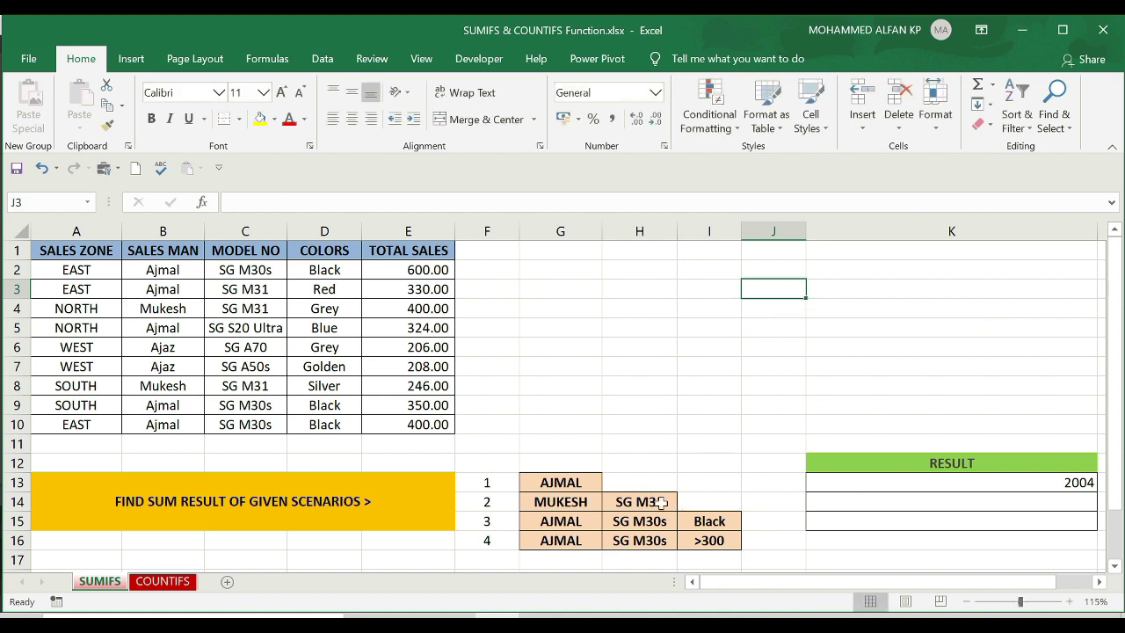
left_click_drag(569, 502, 633, 502)
left_click(649, 500)
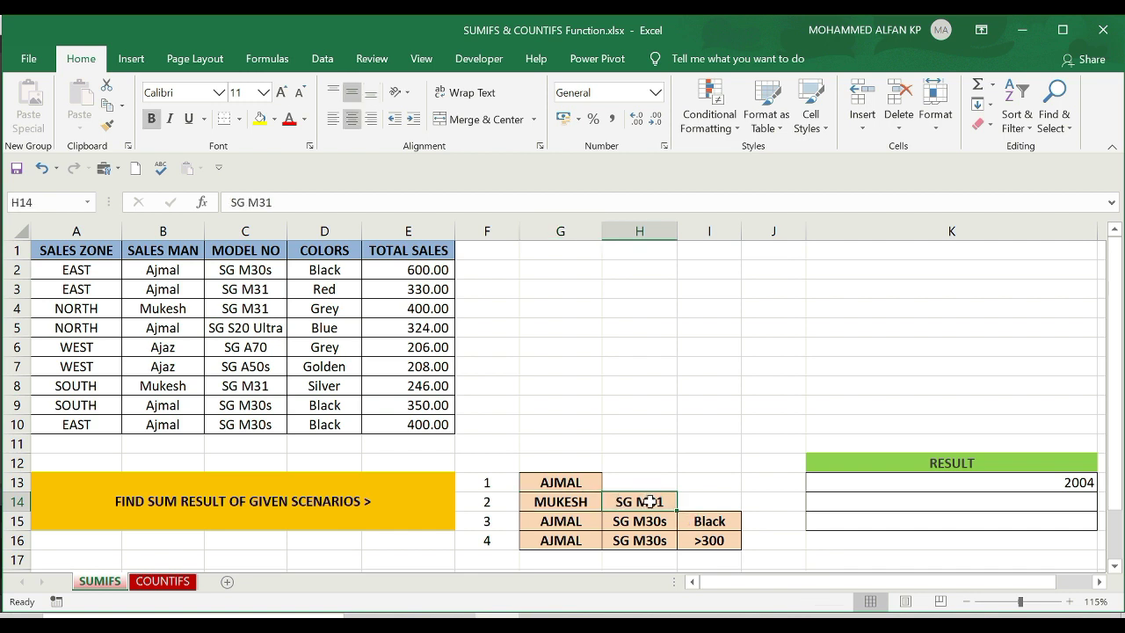
- Start =SUMIFS in K14 with sum range E2:E10 and criteria range B2:B10
left_click(852, 503)
type("=SUMI")
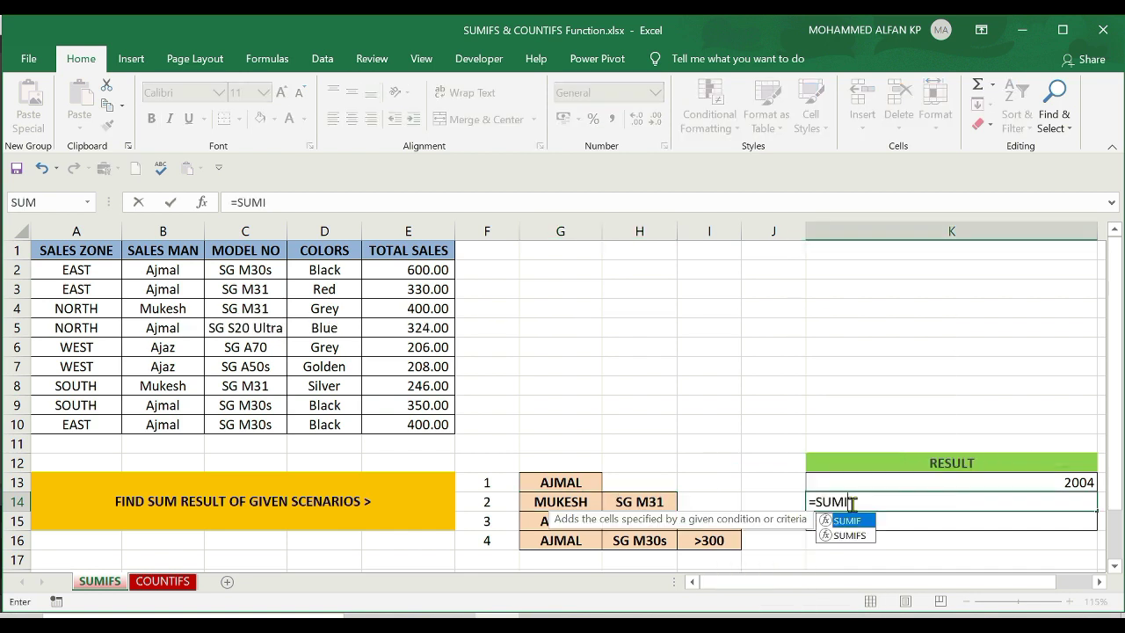
type("FS(")
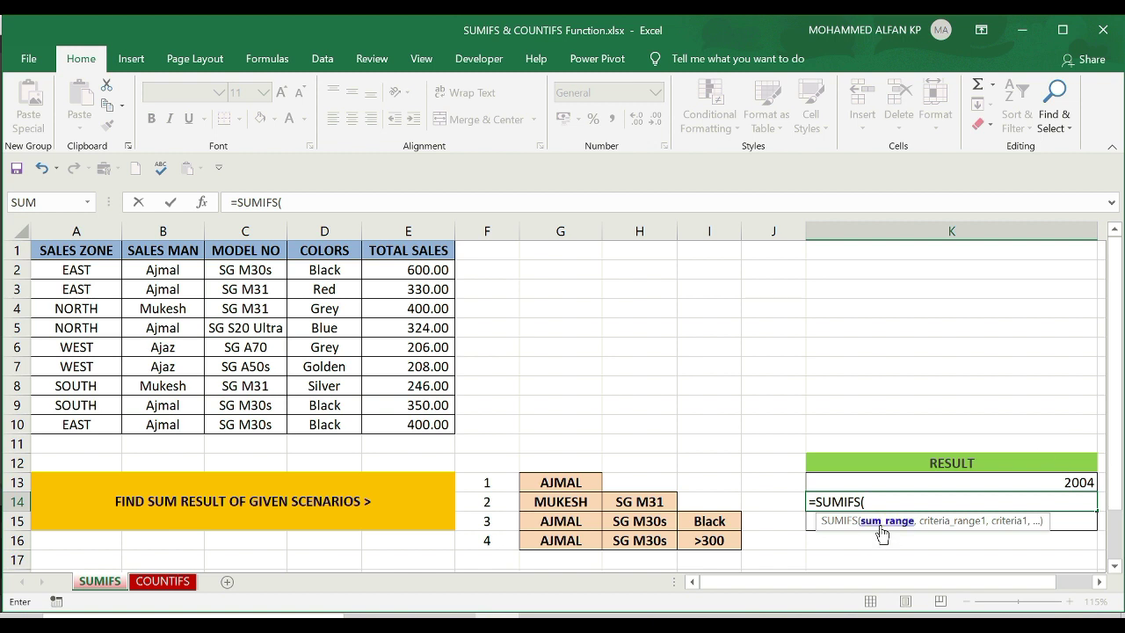
left_click_drag(409, 270, 417, 316)
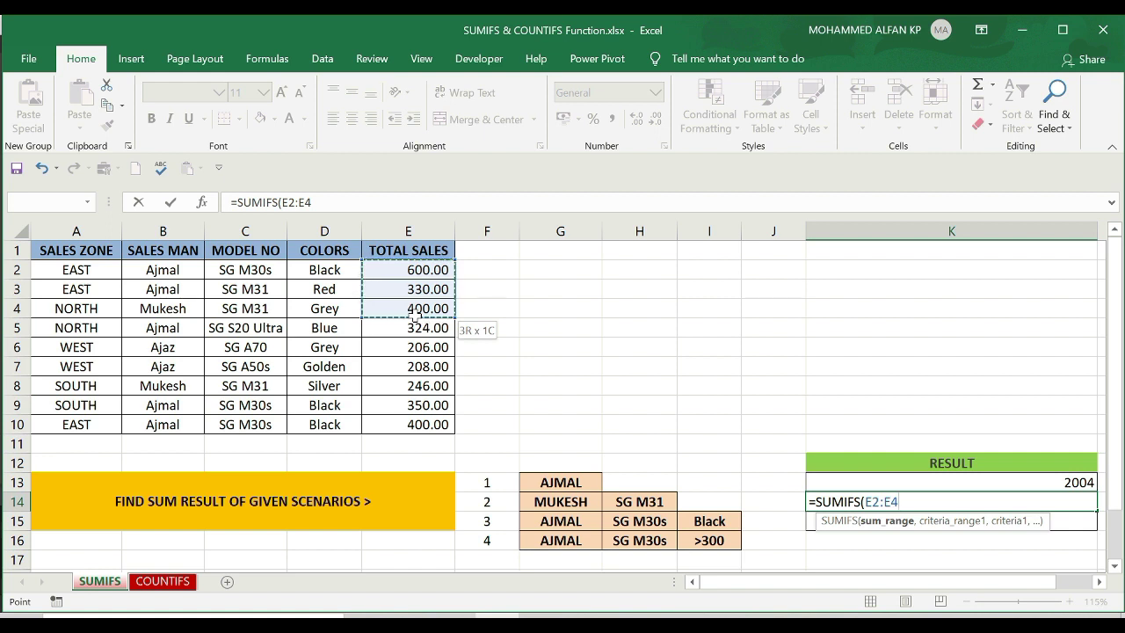
left_click_drag(416, 312, 428, 424)
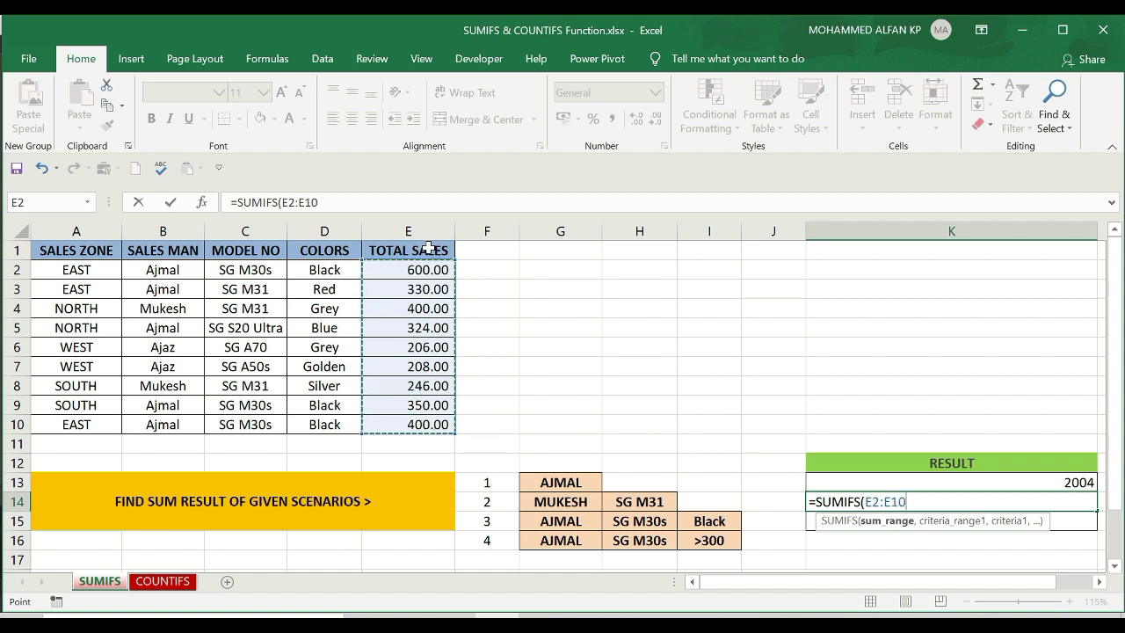
type(",")
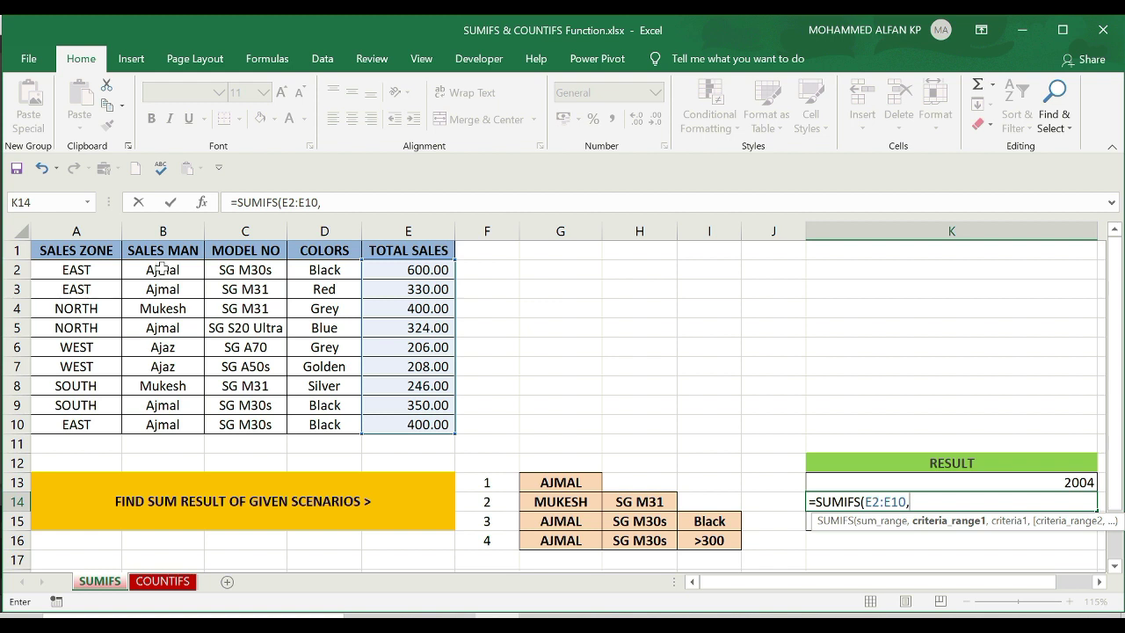
left_click_drag(162, 267, 159, 427)
type(",")
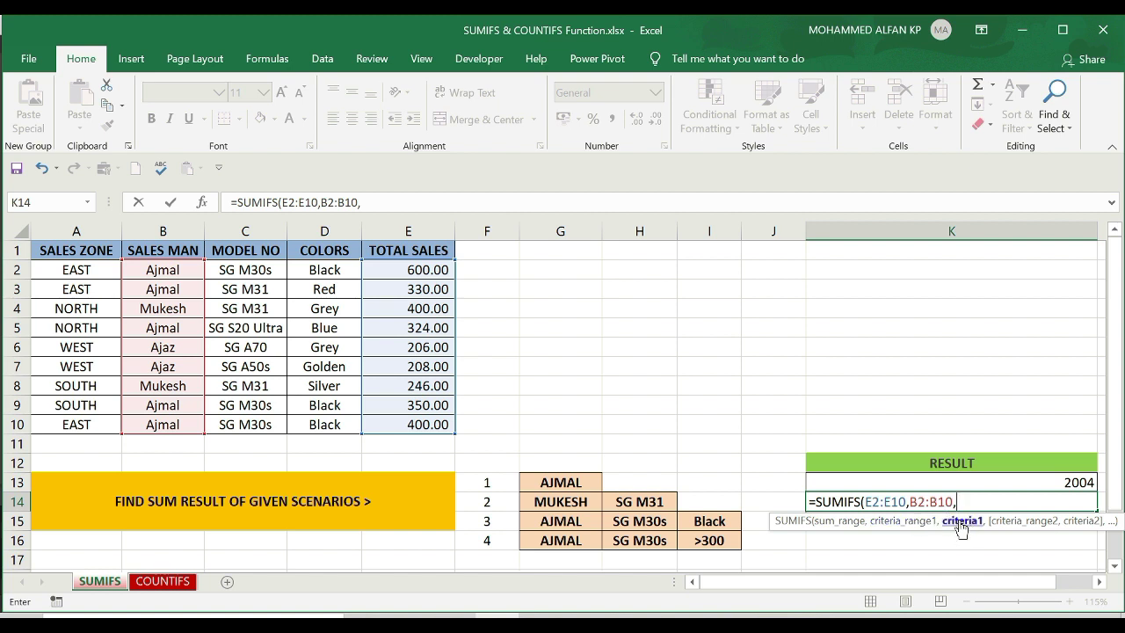
- Complete K14 as =SUMIFS(E2:E10,B2:B10,G14,C2:C10,H14) with criteria G14 and SG M31
left_click(579, 500)
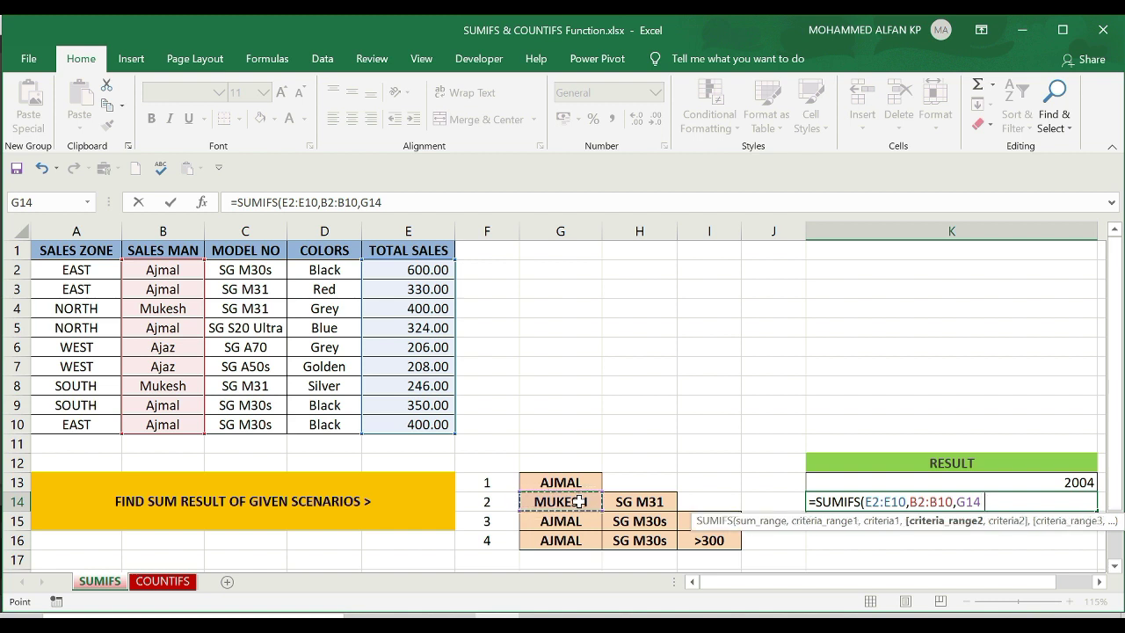
type(",")
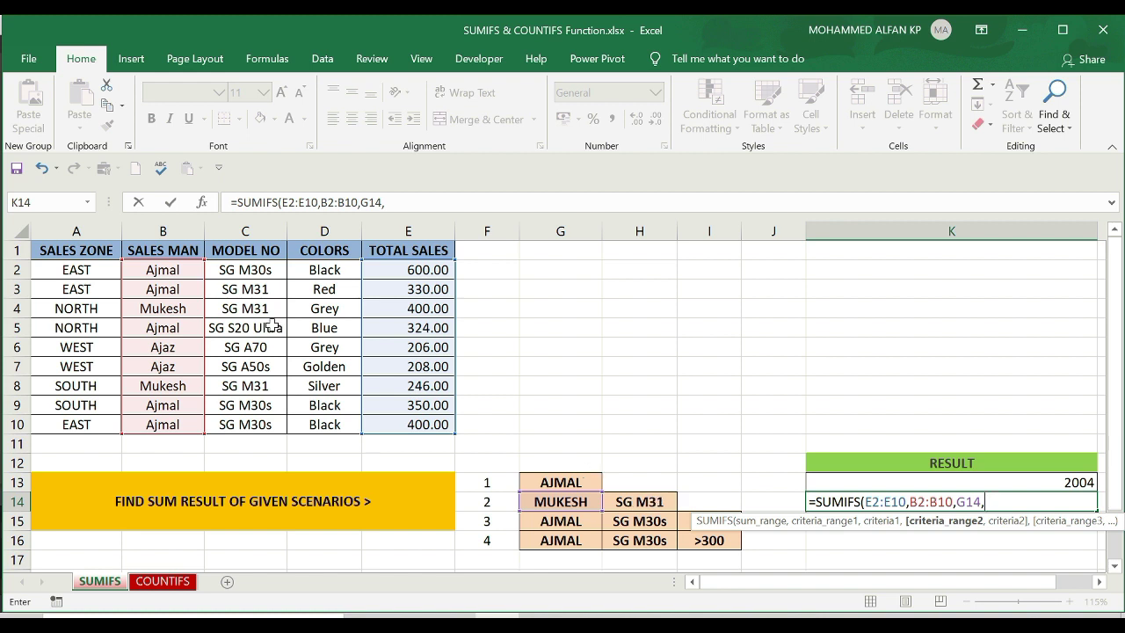
left_click_drag(254, 267, 245, 422)
type(",")
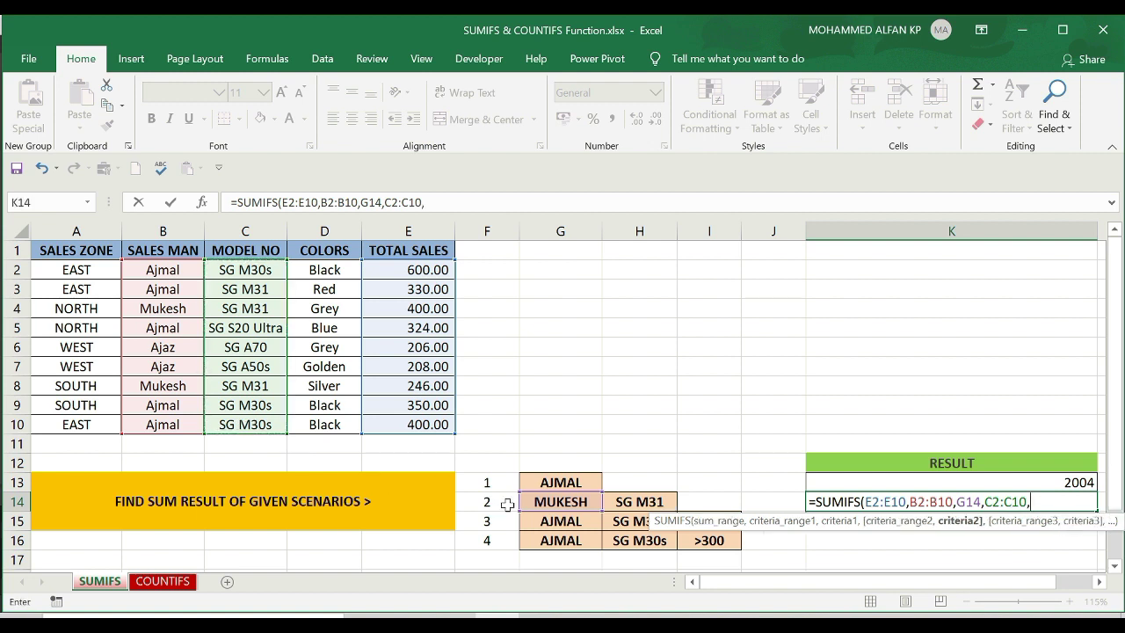
left_click(624, 501)
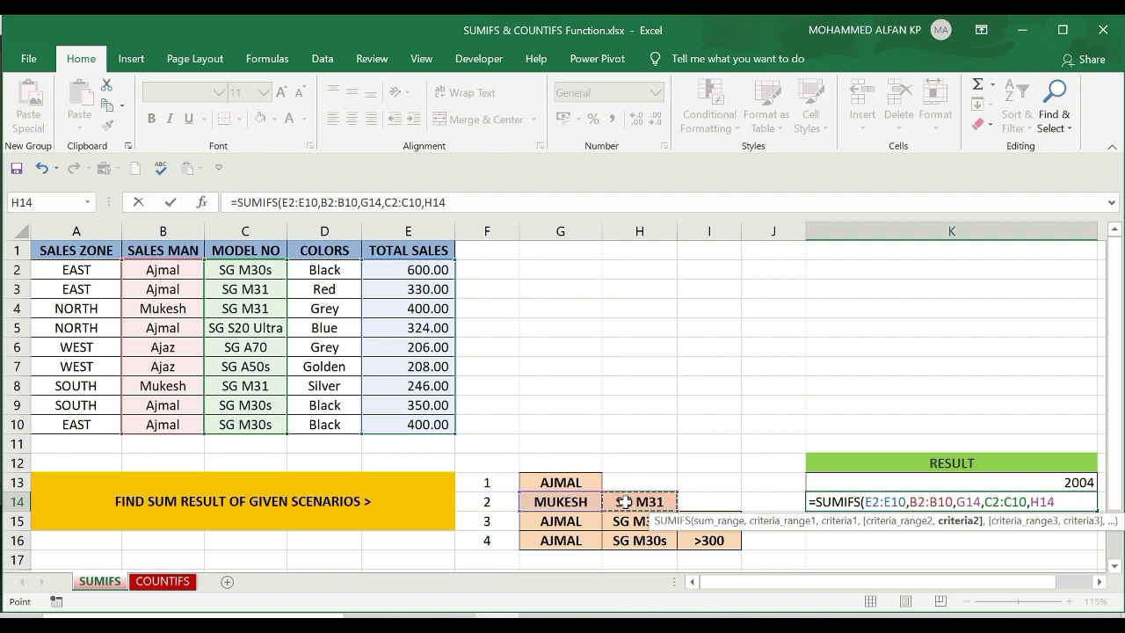
type(")")
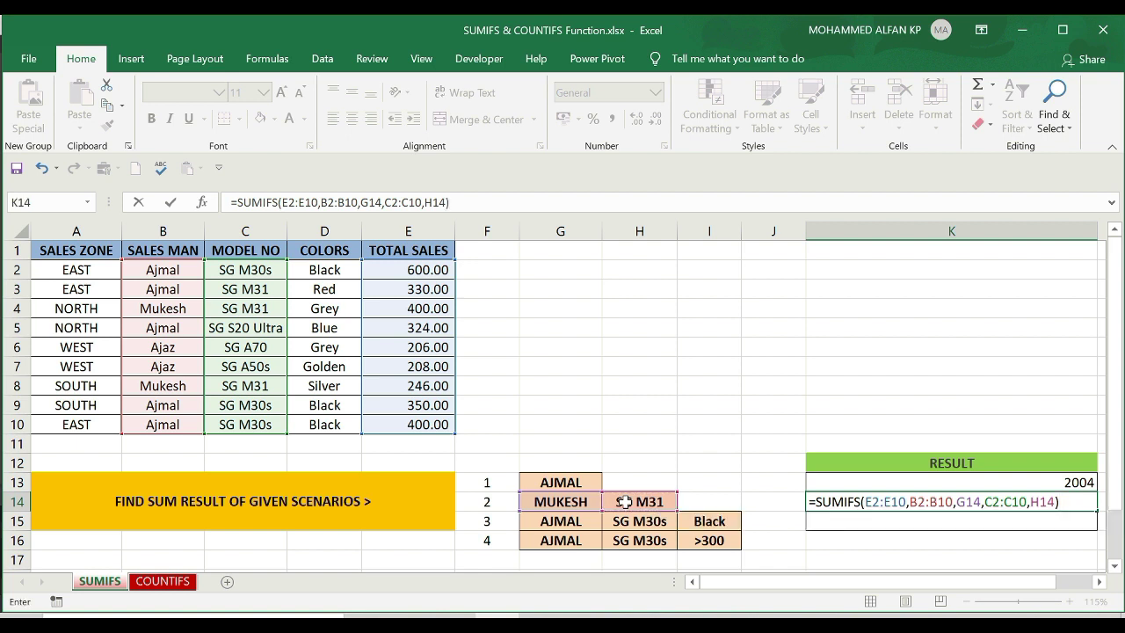
key("Return")
left_click(1068, 489)
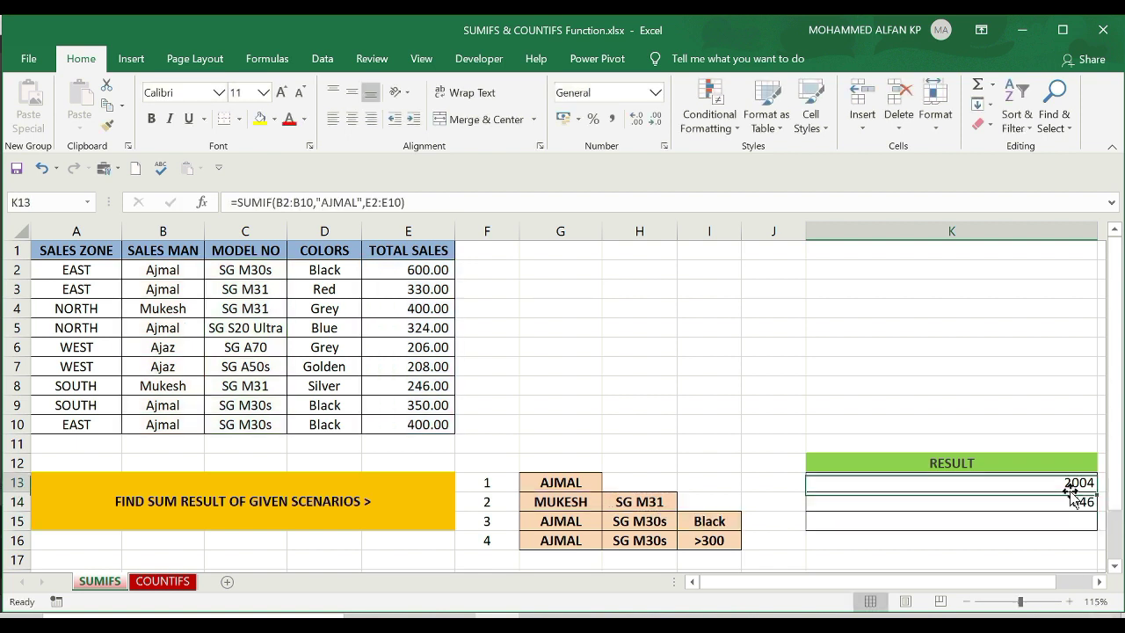
left_click(1073, 498)
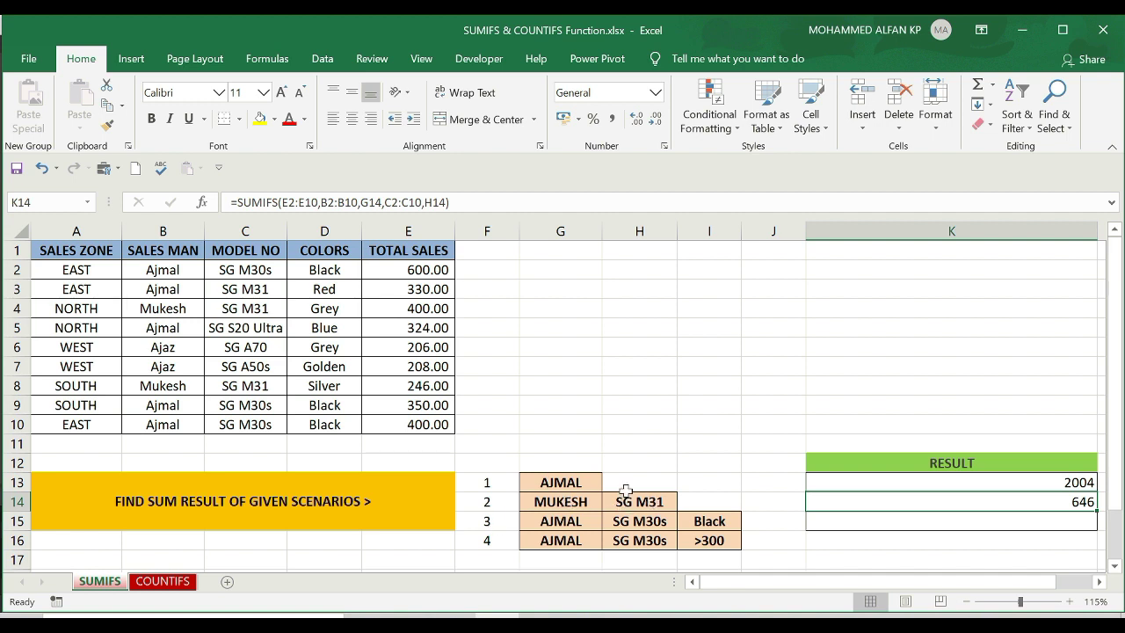
left_click(180, 309)
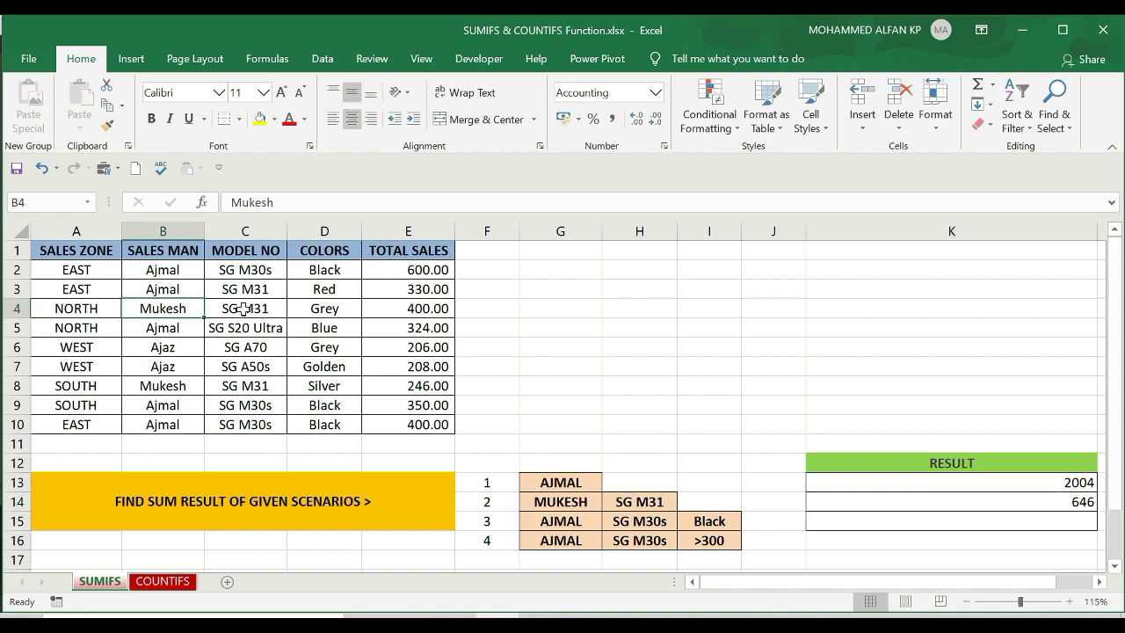
left_click(243, 309)
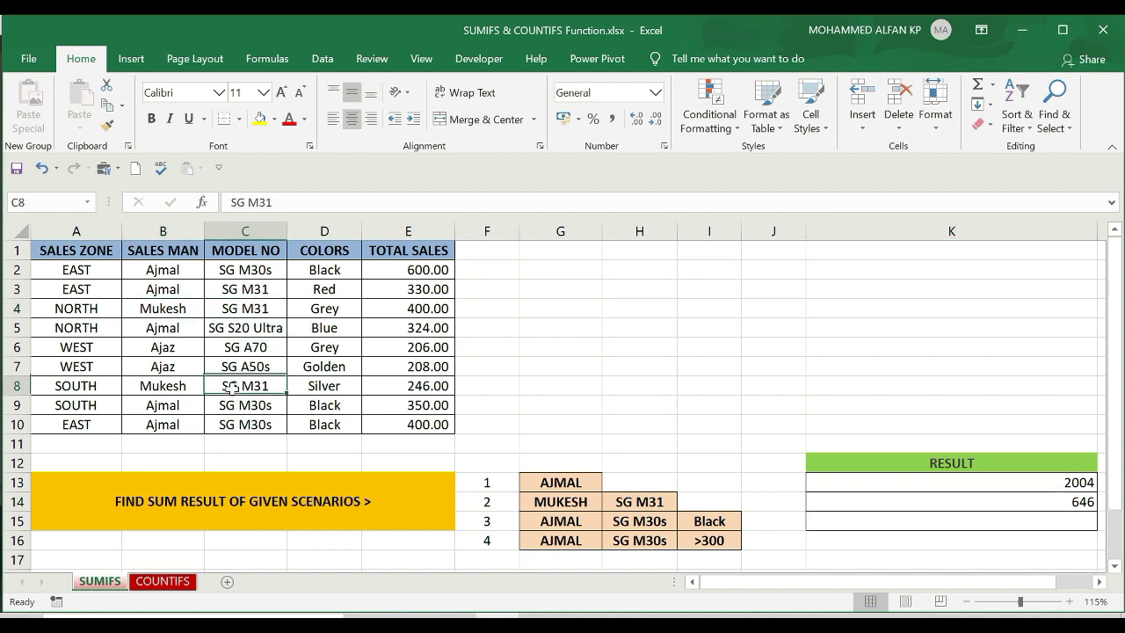
left_click(423, 387, "ctrl")
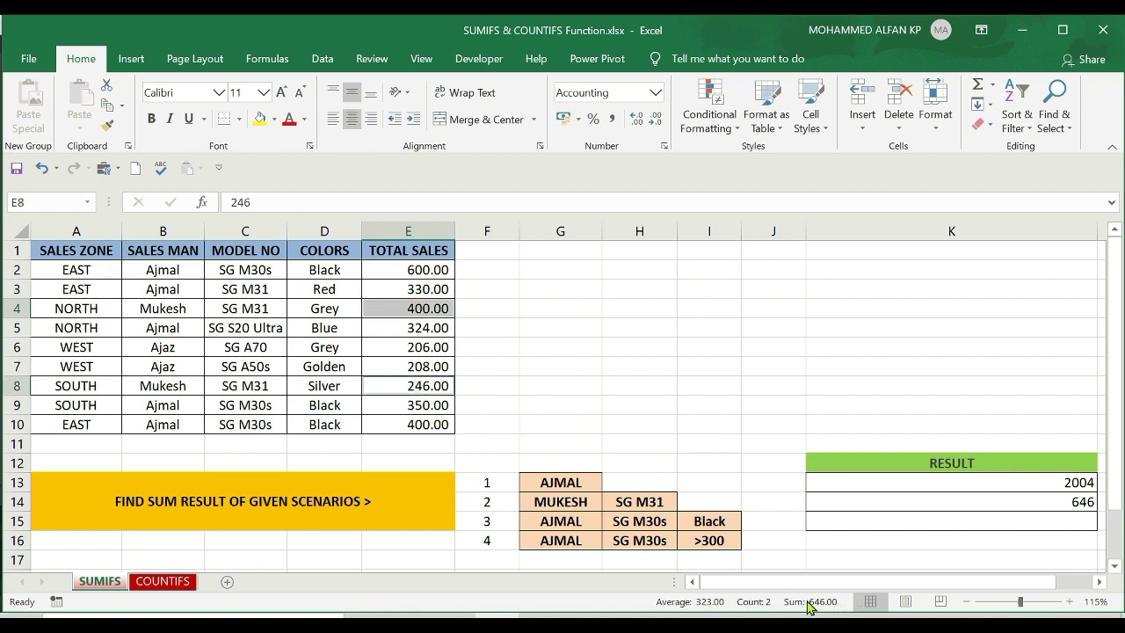
left_click(1069, 501)
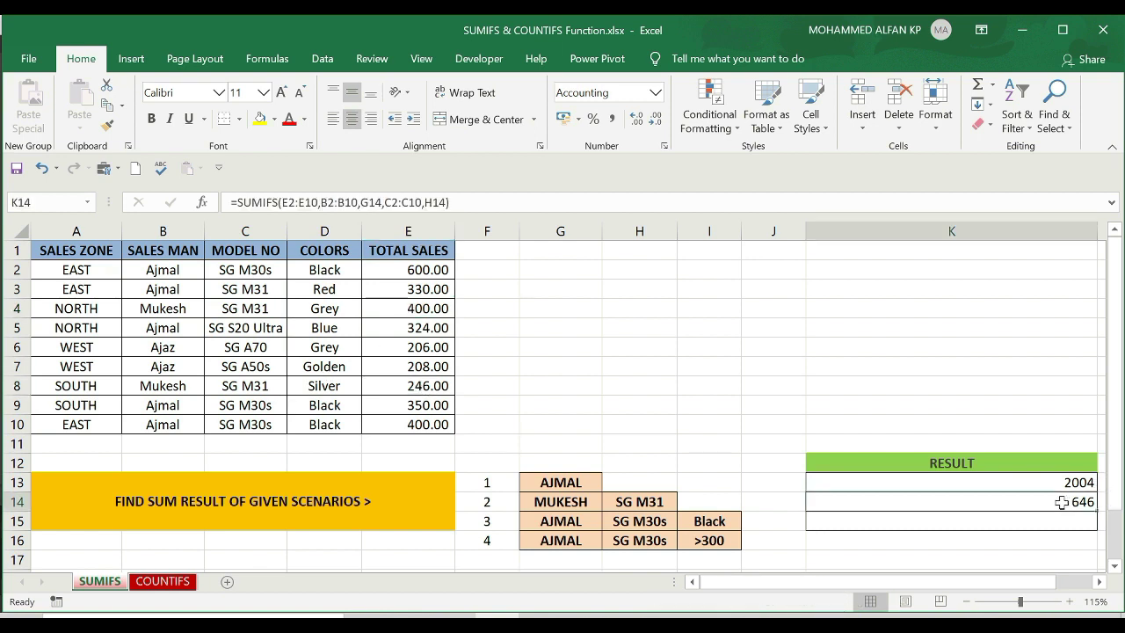
left_click(849, 524)
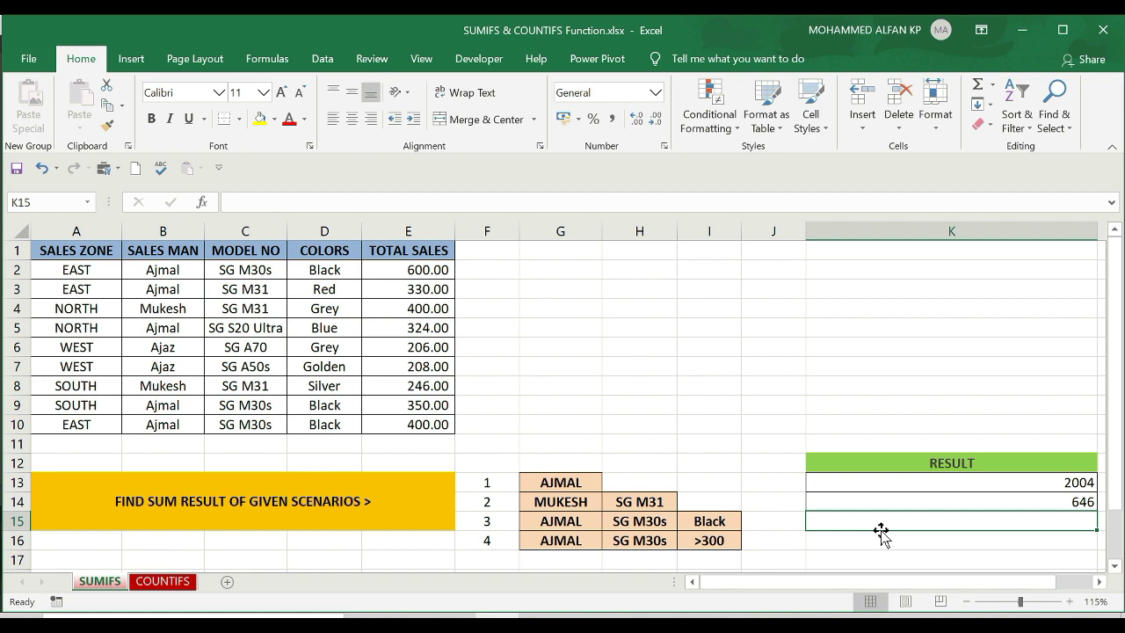
- Start =SUMIFS in K15 with sum range E2:E10 and salesman criterion B2:B10 = G15
type("=SUMI")
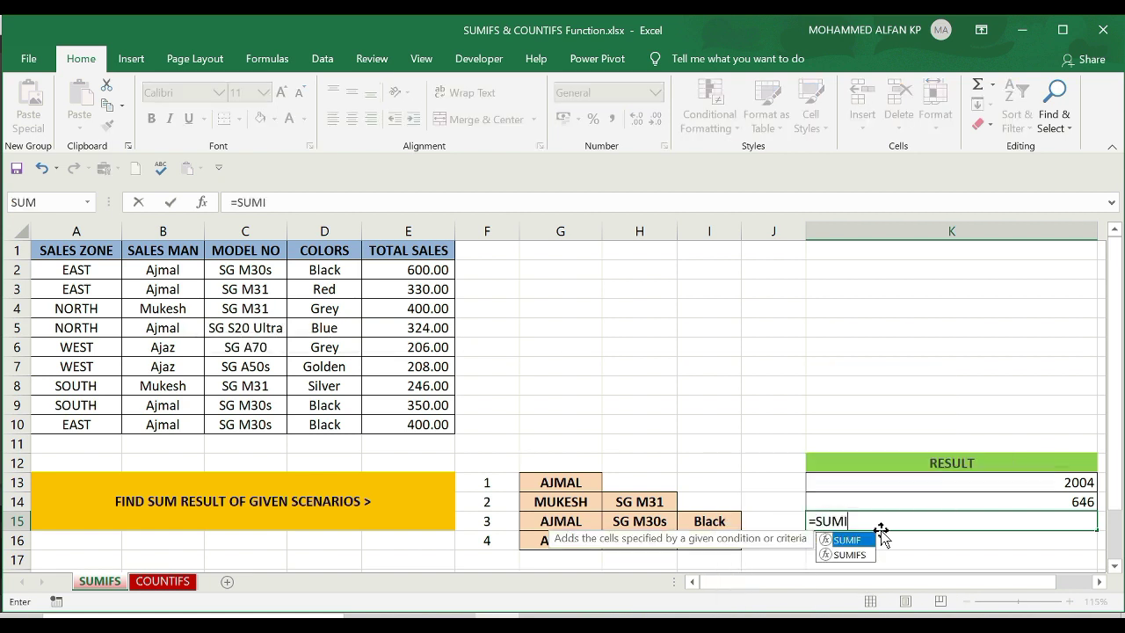
type("FS(")
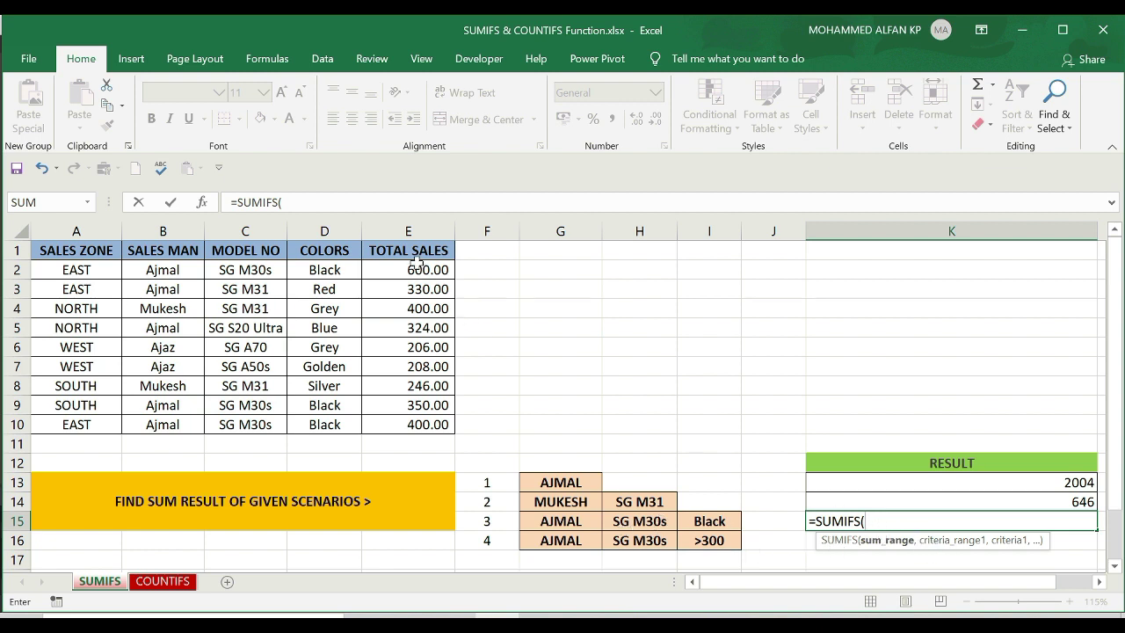
left_click_drag(418, 267, 414, 422)
type(",")
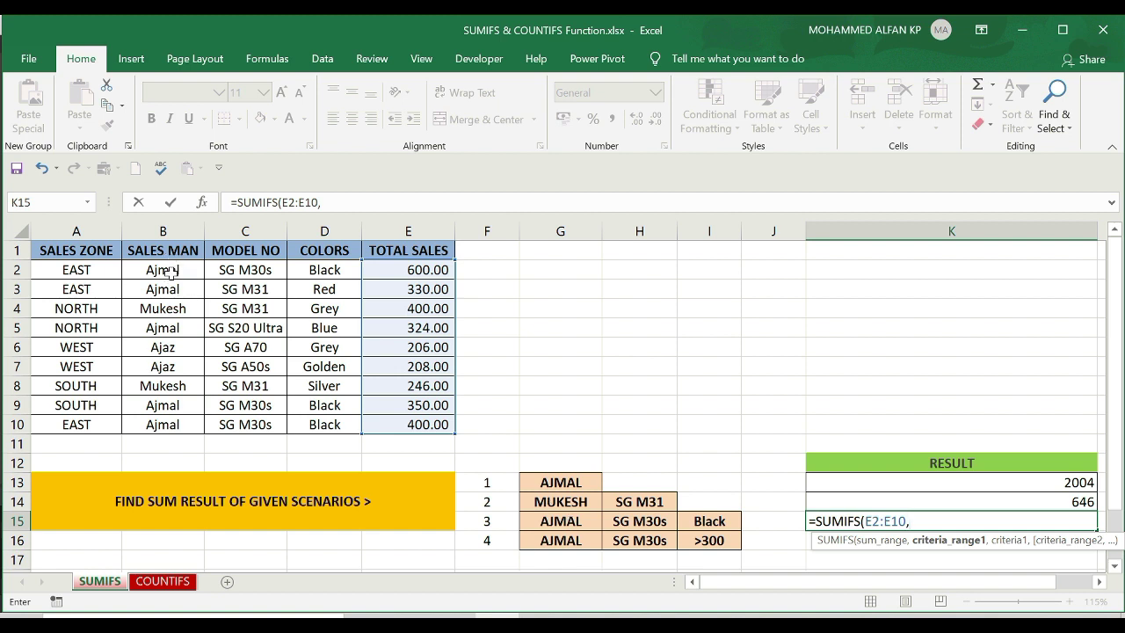
left_click_drag(170, 269, 176, 420)
type(",")
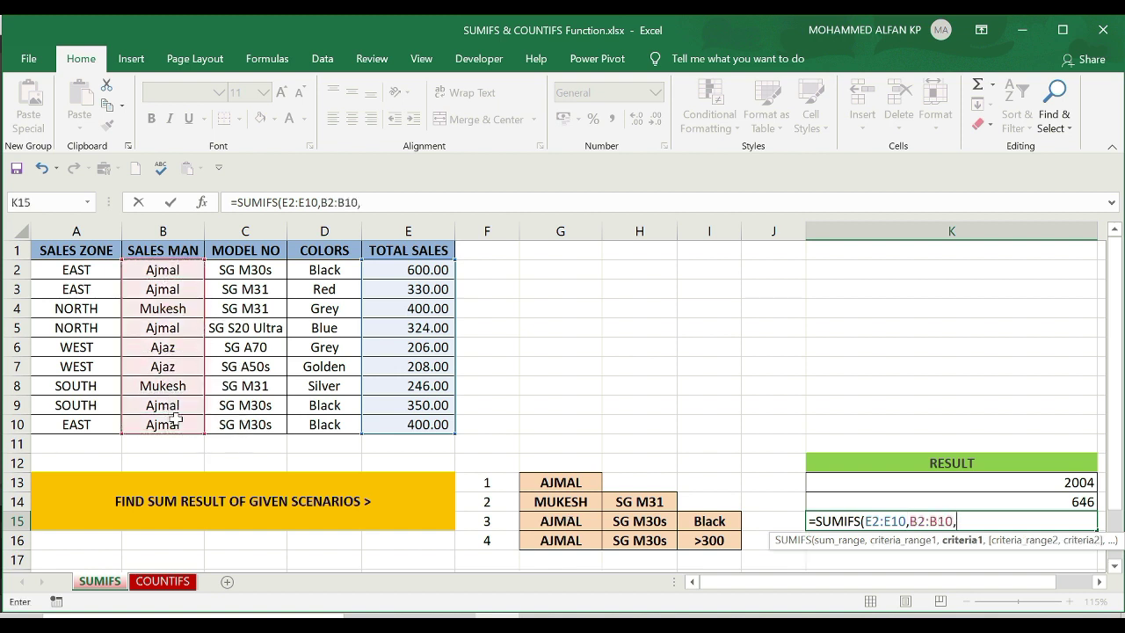
left_click(548, 520)
type(",")
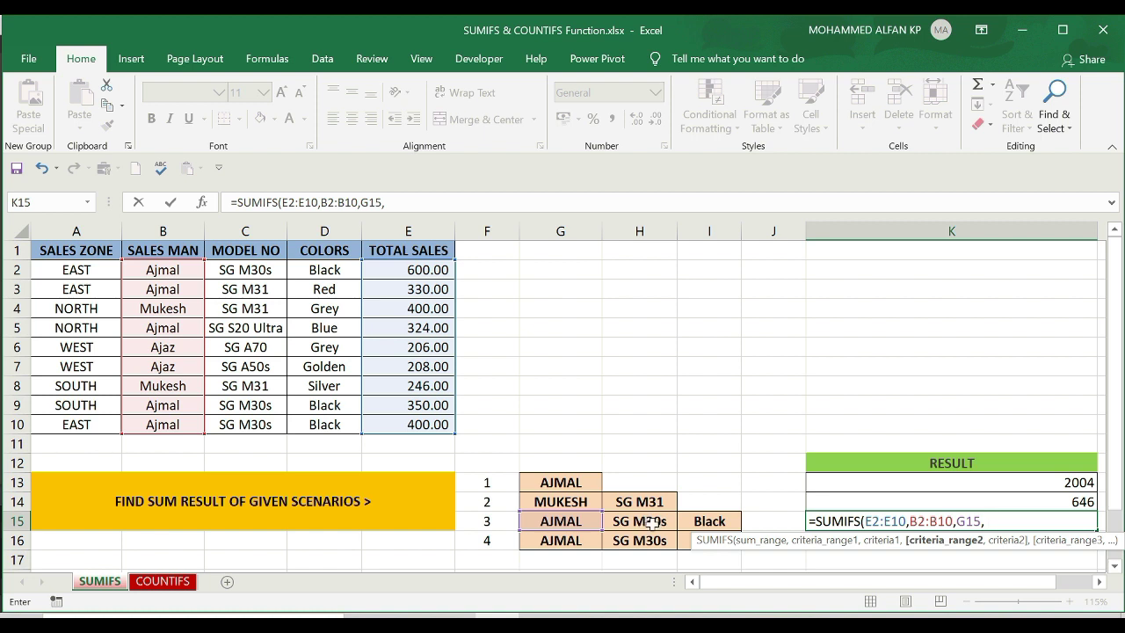
- Add model C2:C10 = H15 and colour D2:D10 = I15 criteria, returning 1350
left_click_drag(249, 269, 251, 430)
type(",")
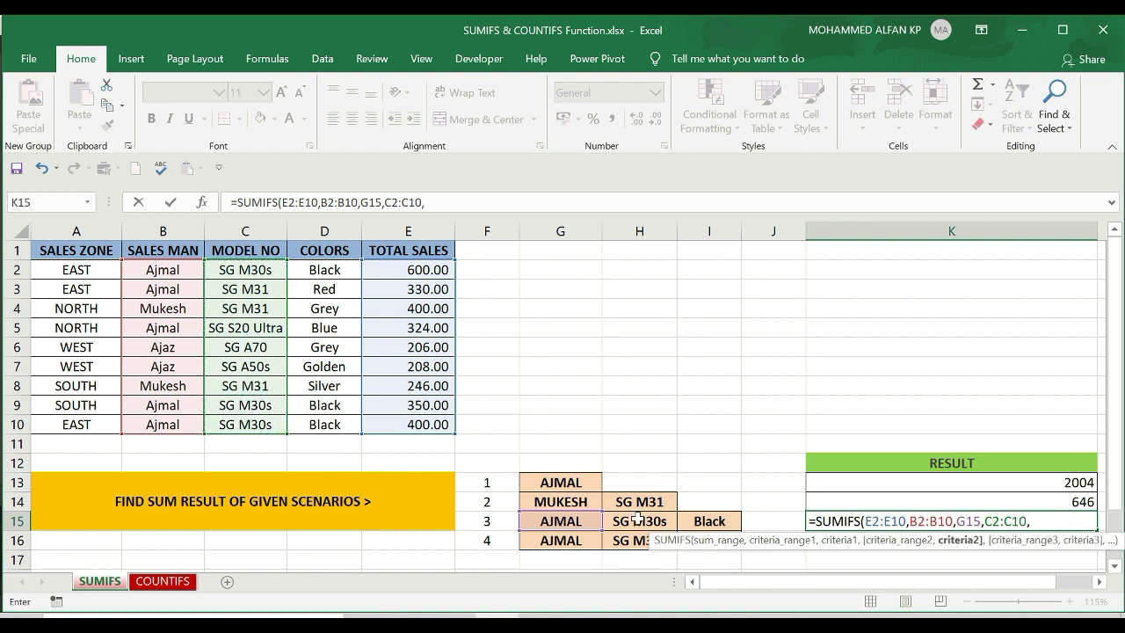
left_click(637, 520)
type(",")
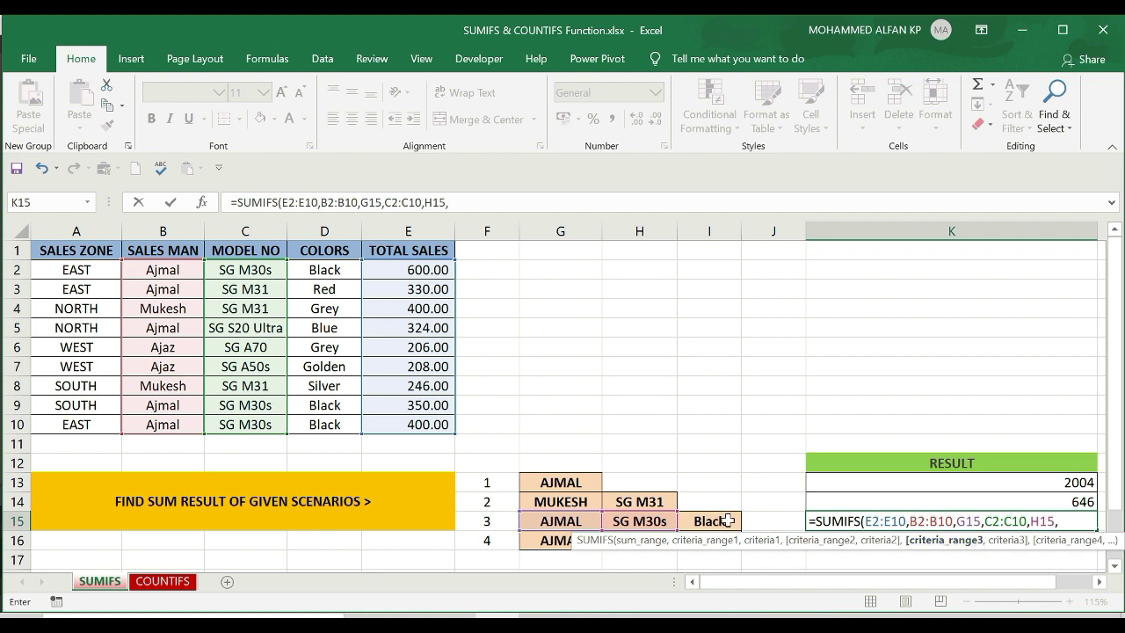
left_click_drag(321, 270, 314, 425)
type(",")
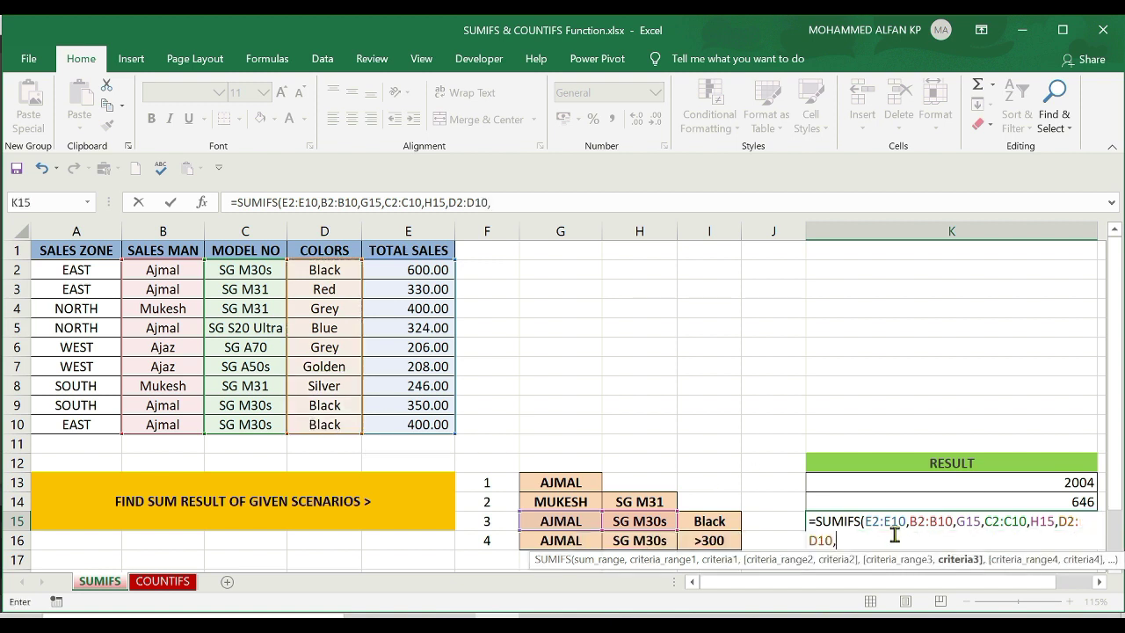
left_click(728, 521)
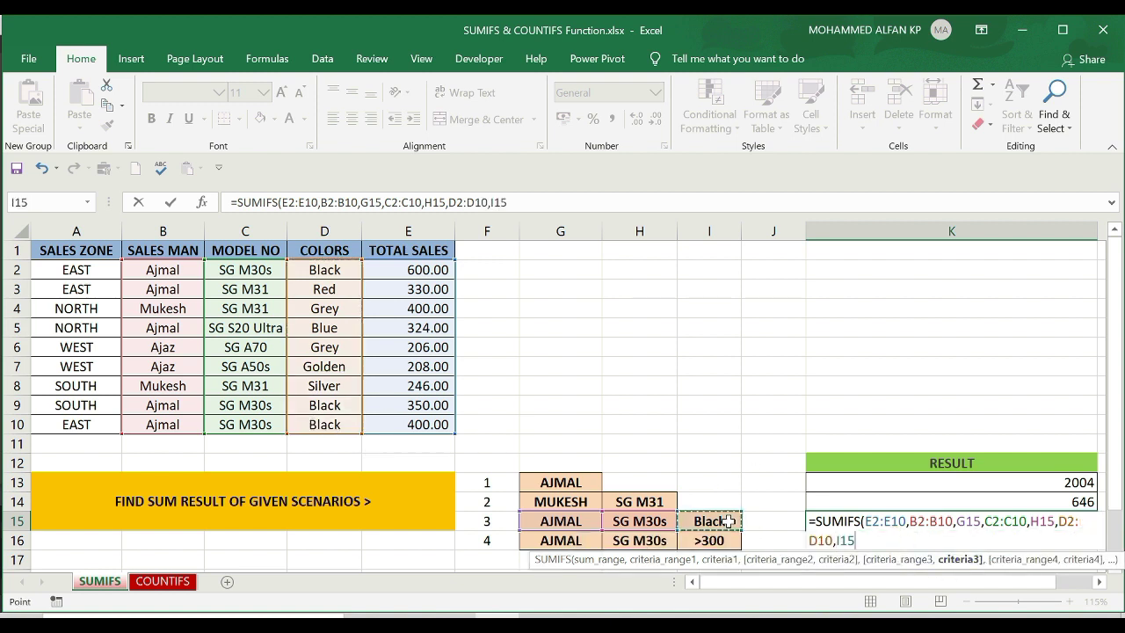
key("Return")
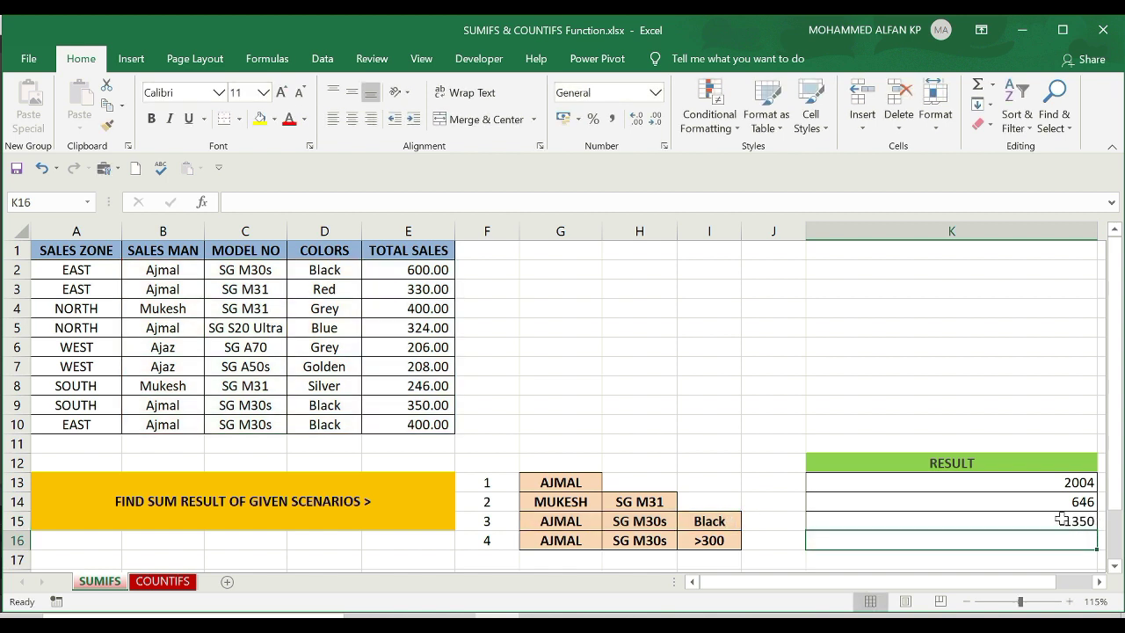
left_click(1061, 519)
left_click(576, 525)
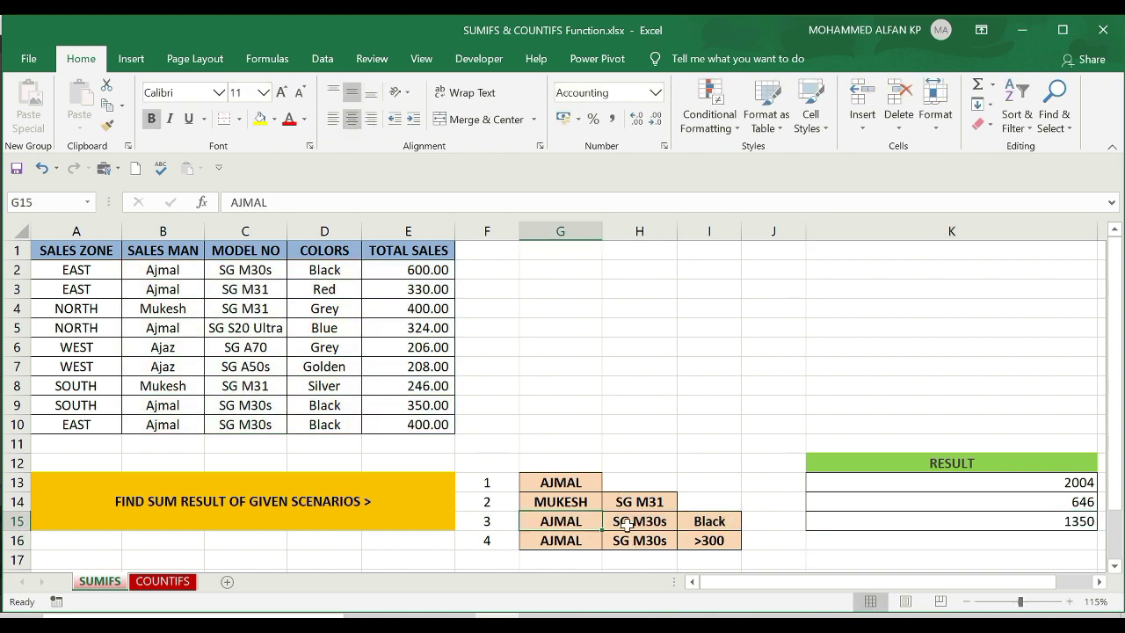
left_click(255, 270)
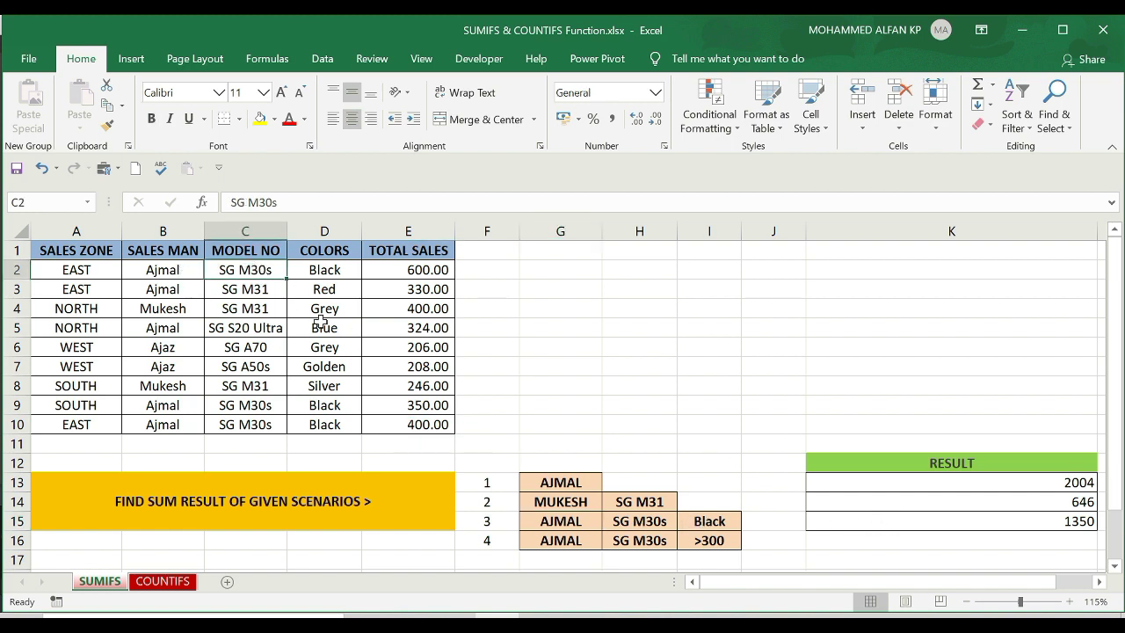
left_click(261, 404, "ctrl")
left_click(262, 423, "ctrl")
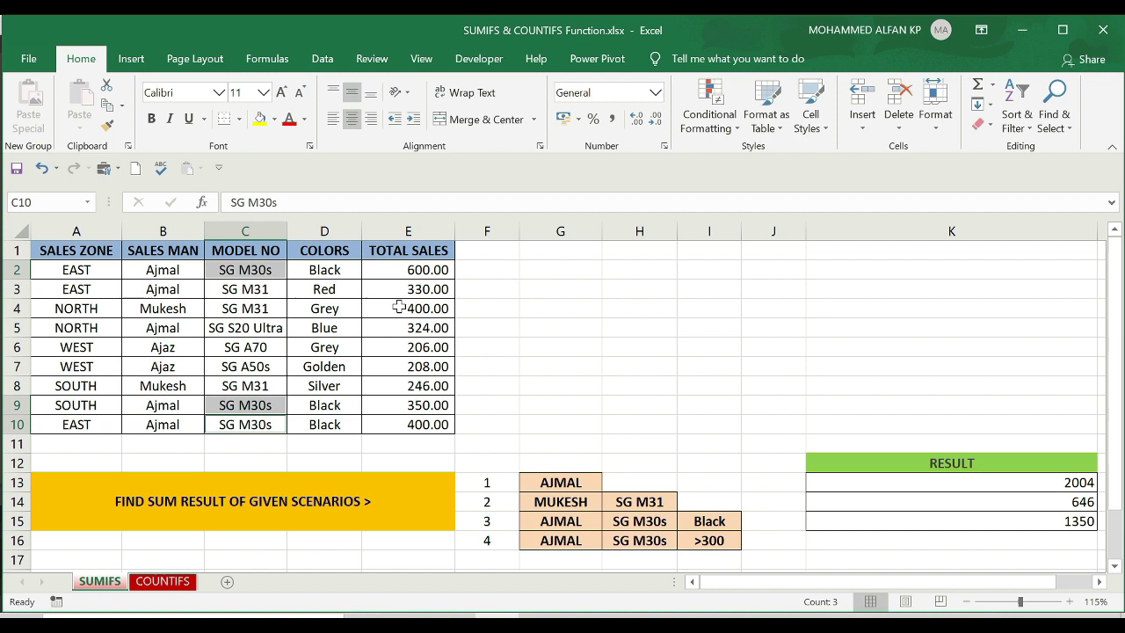
left_click(430, 269)
left_click(426, 406, "ctrl")
left_click(426, 425, "ctrl")
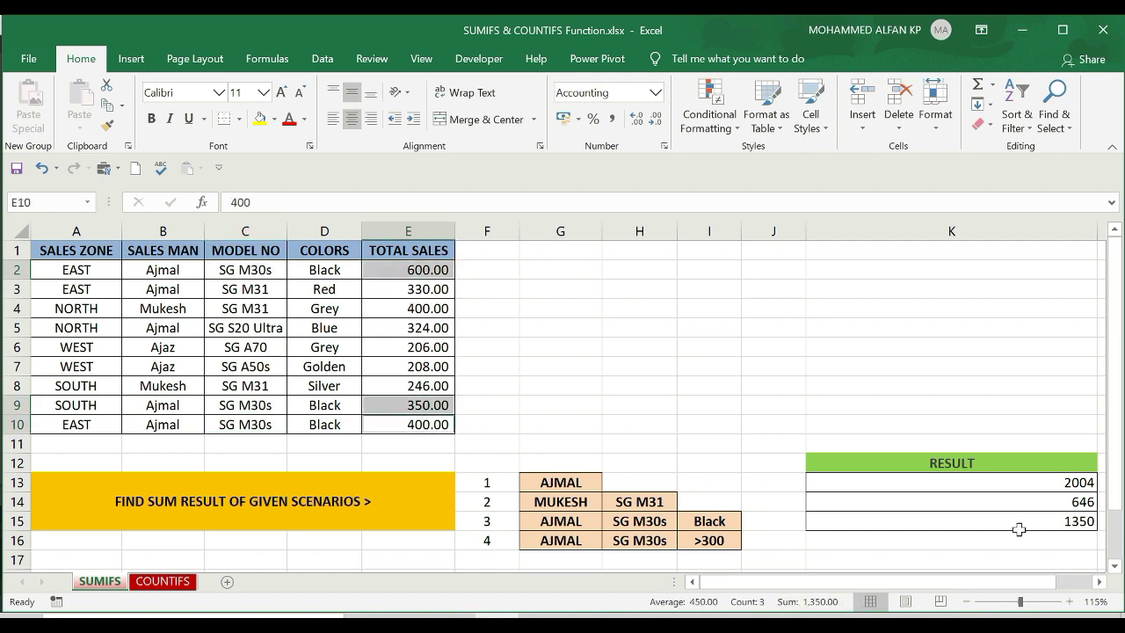
left_click(1047, 521)
scroll(1048, 521, "down", 2)
scroll(1017, 514, "up", 2)
left_click(548, 540)
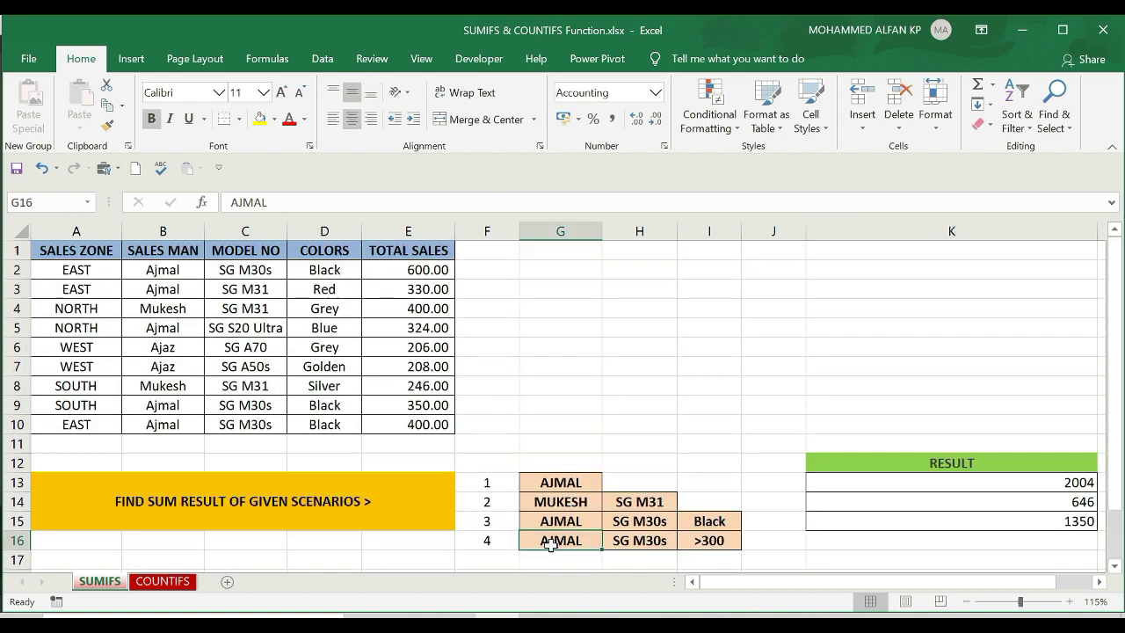
left_click(699, 525)
left_click(537, 544)
left_click(632, 538)
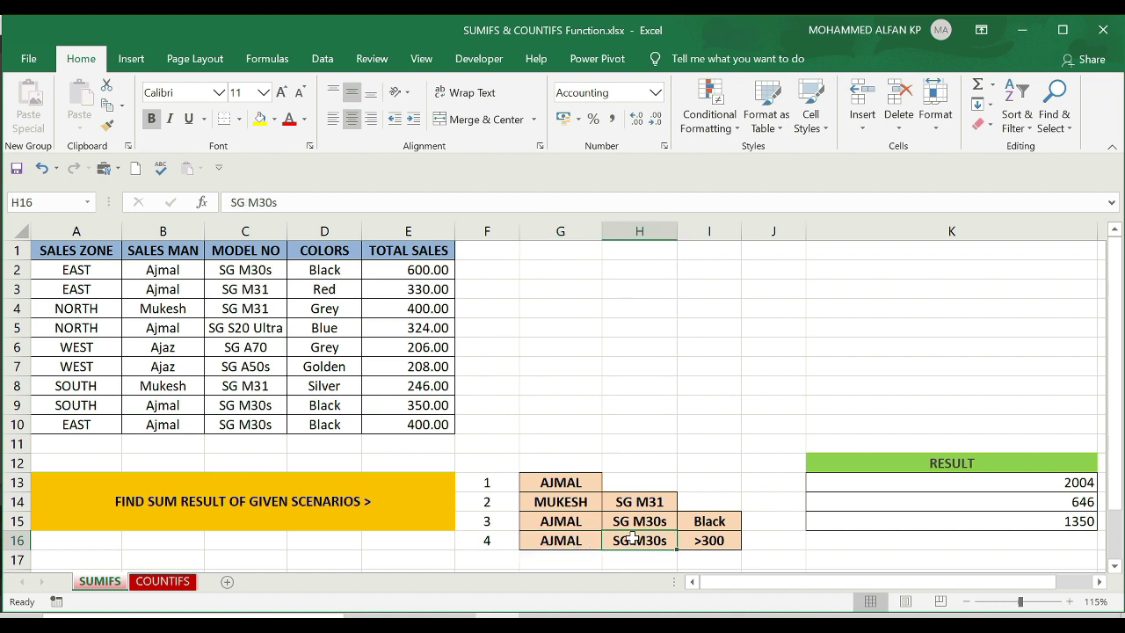
- Change scenario 4's threshold in I16 from >300 to >350
left_click(709, 542)
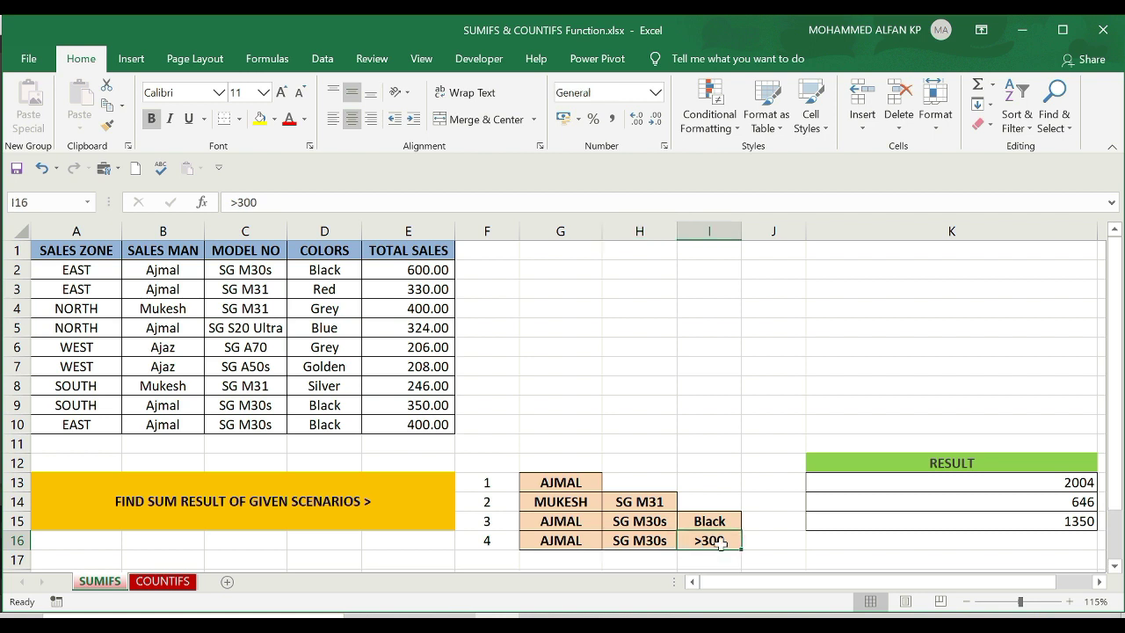
double_click(709, 542)
key("BackSpace")
key("BackSpace")
type("50")
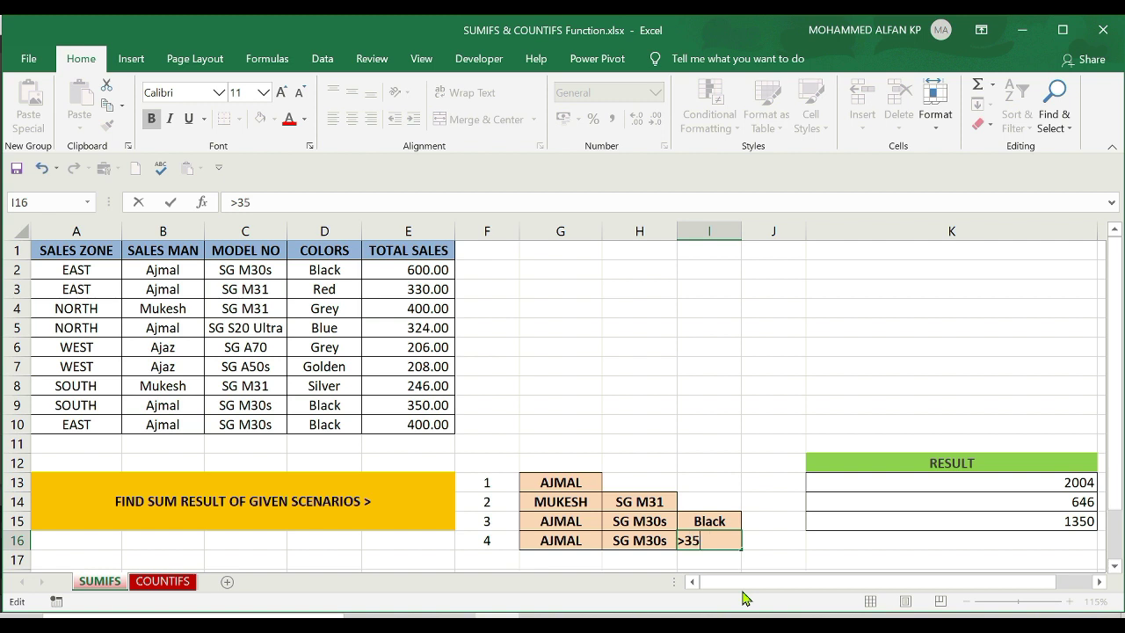
key("Return")
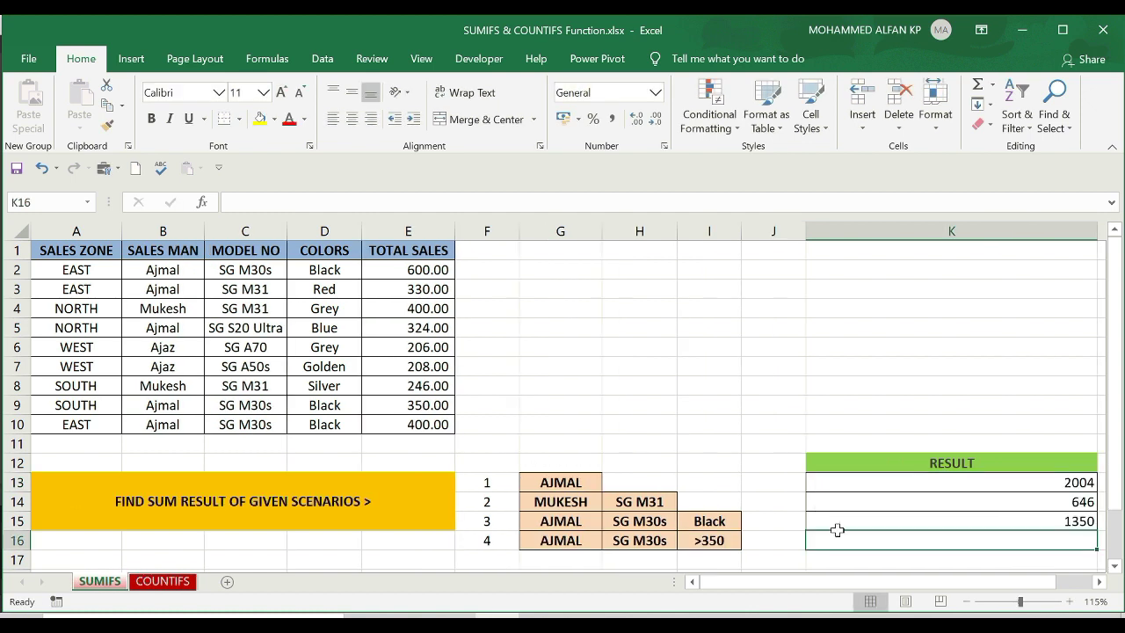
- Start =SUMIFS in K16 with sum range E2:E10 and salesman criterion B2:B10 = G16
type("=")
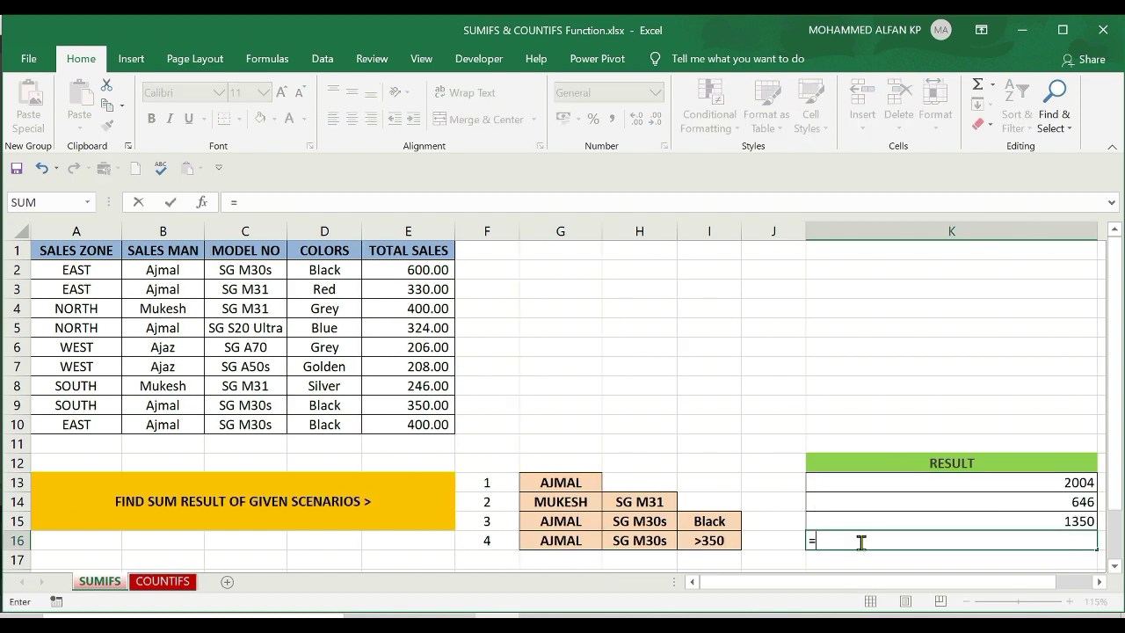
type("SUM")
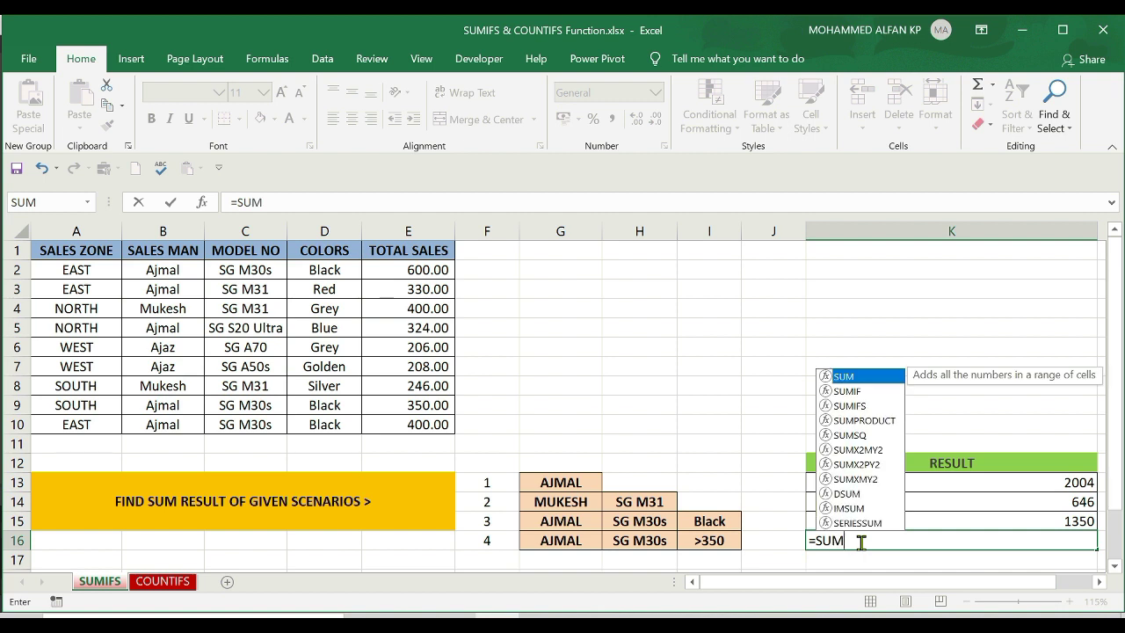
type("IFS(")
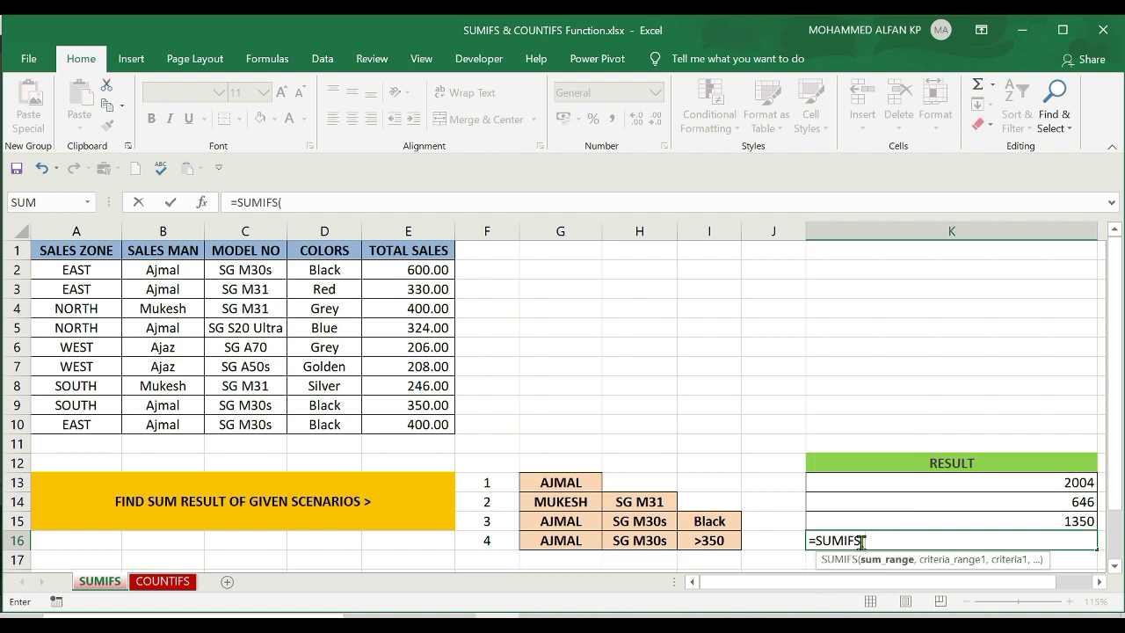
left_click_drag(407, 269, 405, 422)
type(",")
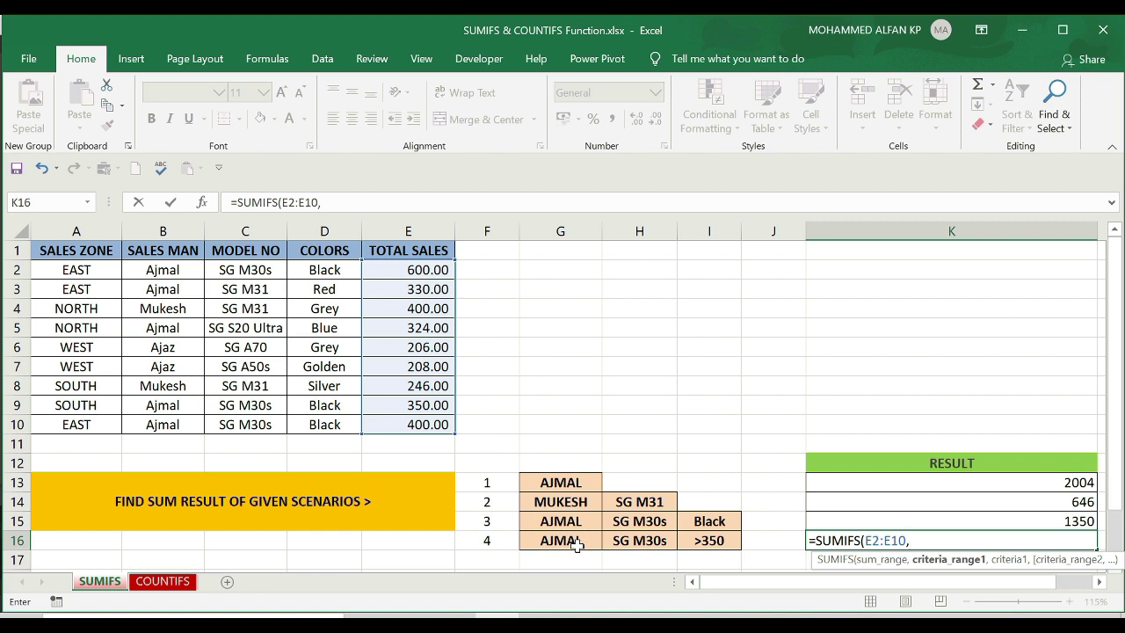
left_click_drag(156, 269, 152, 425)
type(",")
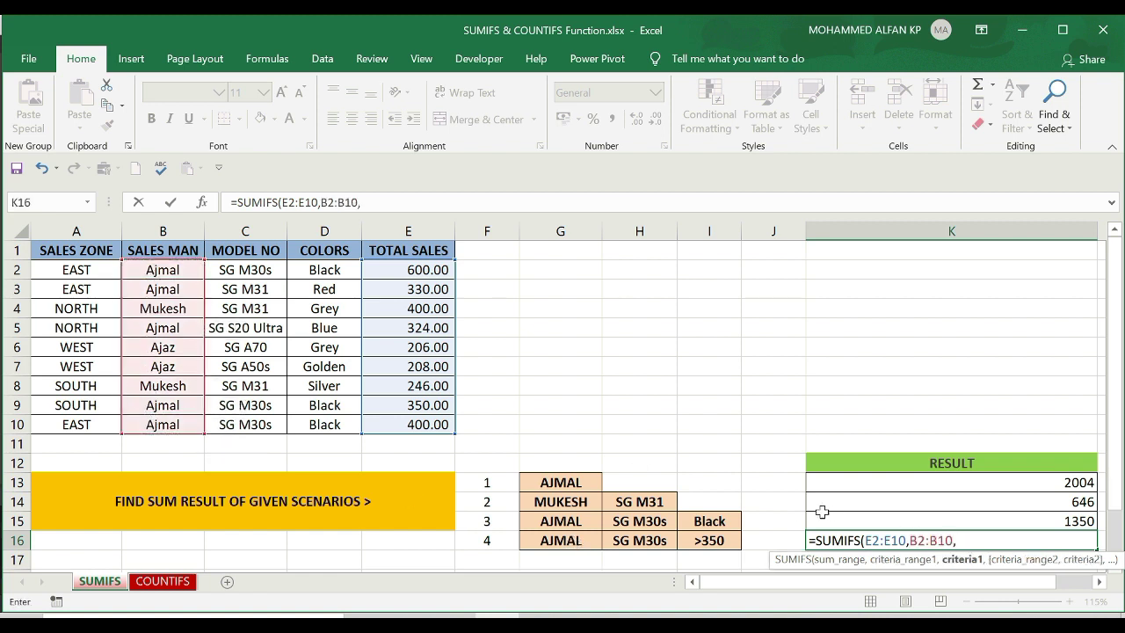
left_click(569, 542)
type(",")
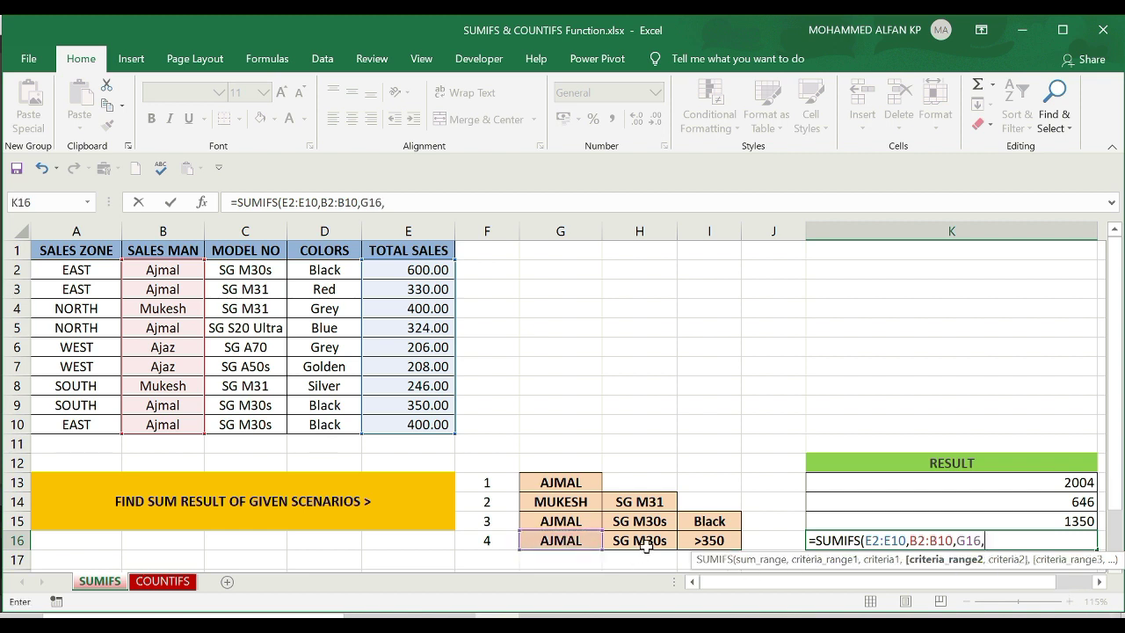
- Add model C2:C10 = H16 and sales E2:E10 = I16 criteria, returning 1000
left_click_drag(259, 270, 257, 425)
type(",")
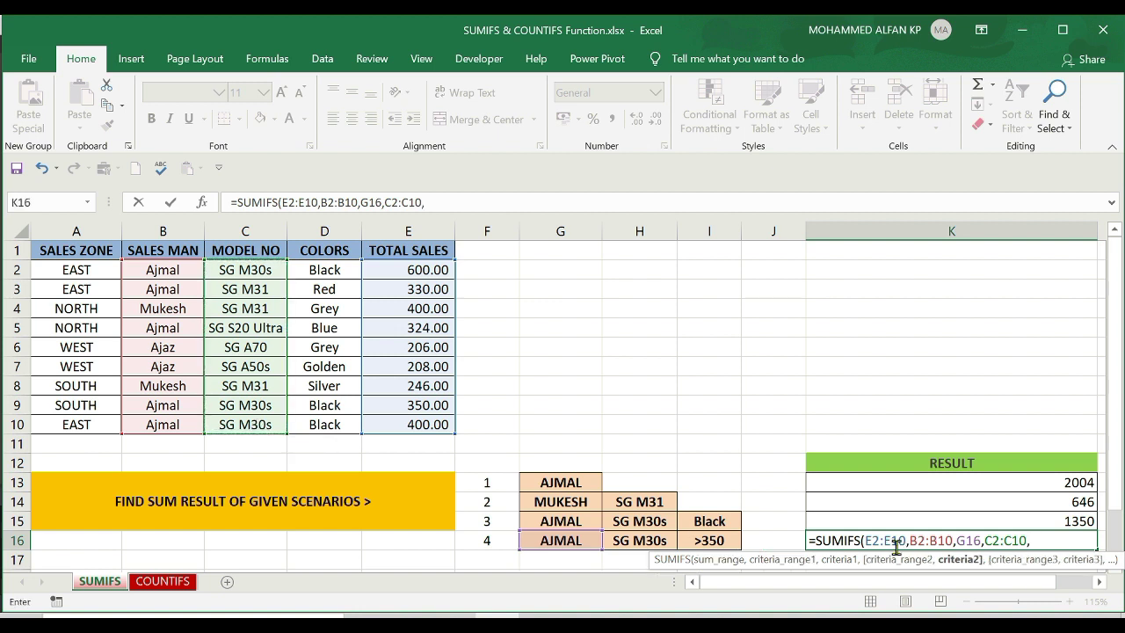
left_click(629, 541)
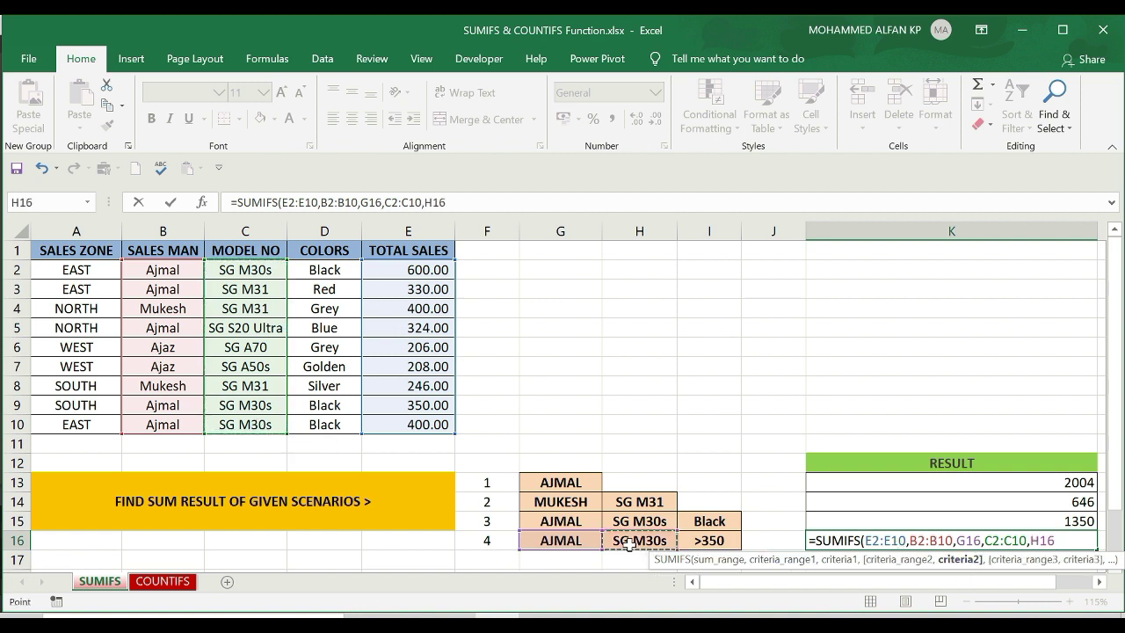
type(",")
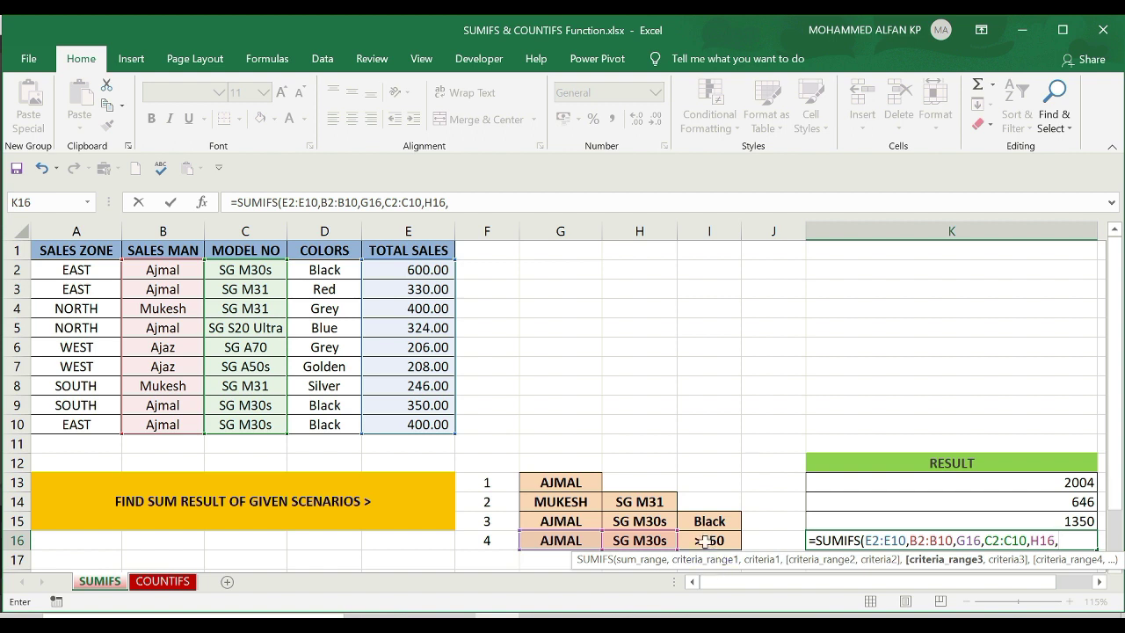
left_click_drag(409, 274, 409, 422)
type(",")
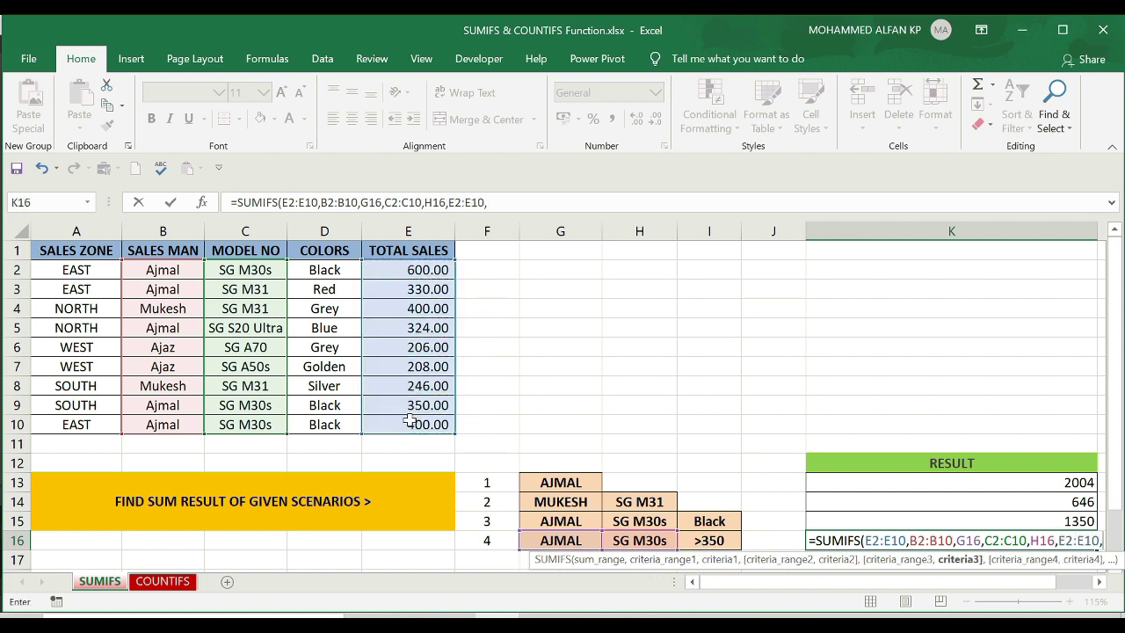
left_click(721, 539)
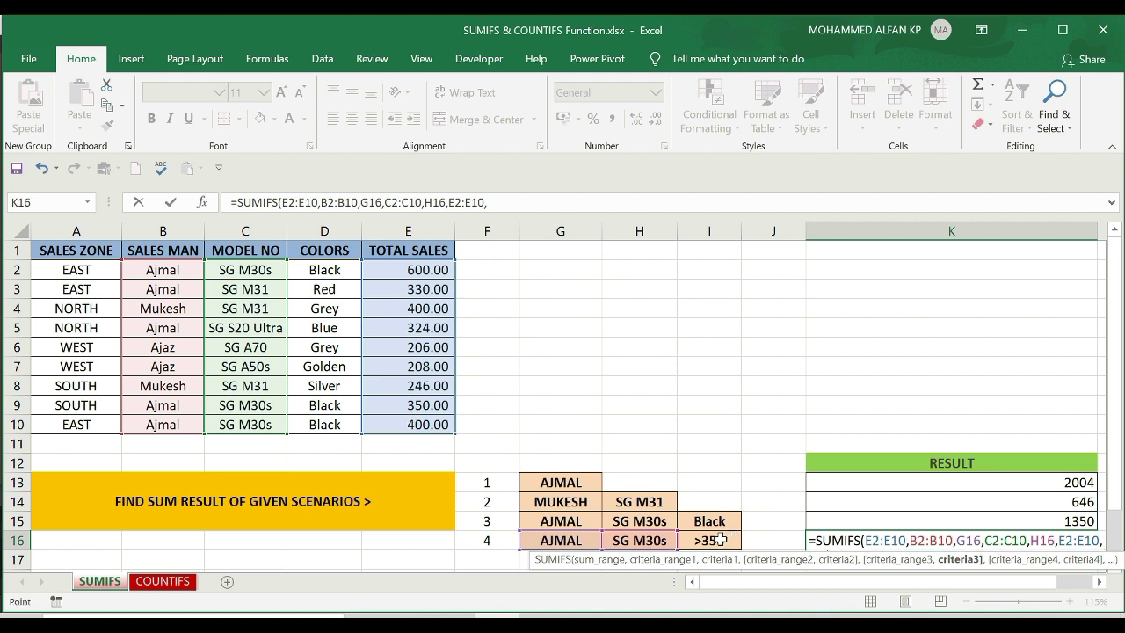
type(")")
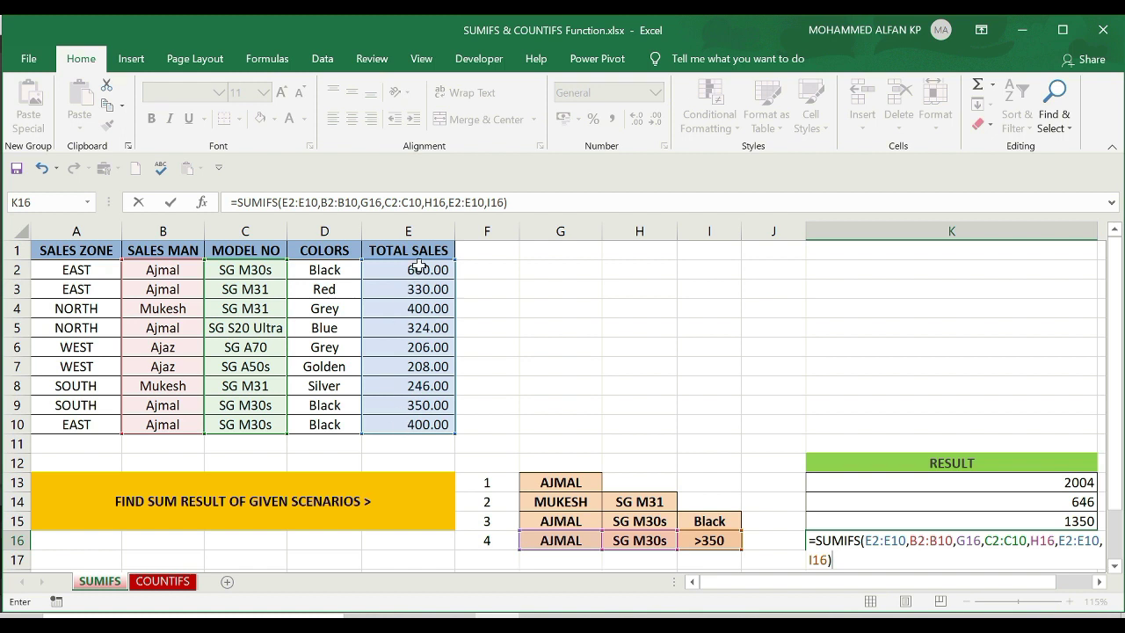
key("Return")
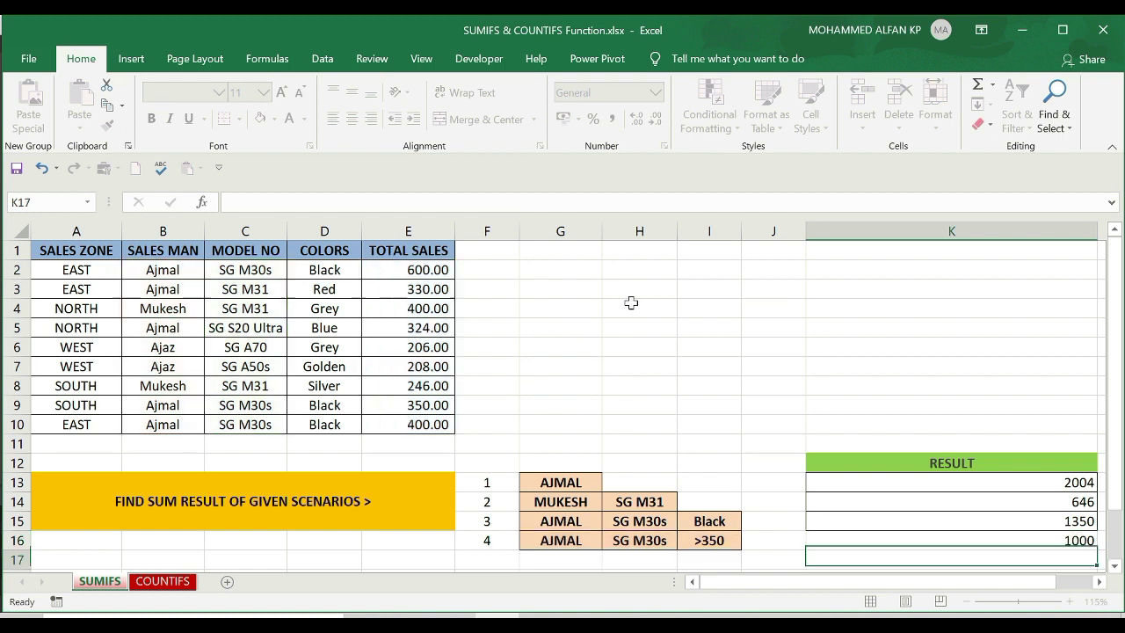
left_click(1053, 542)
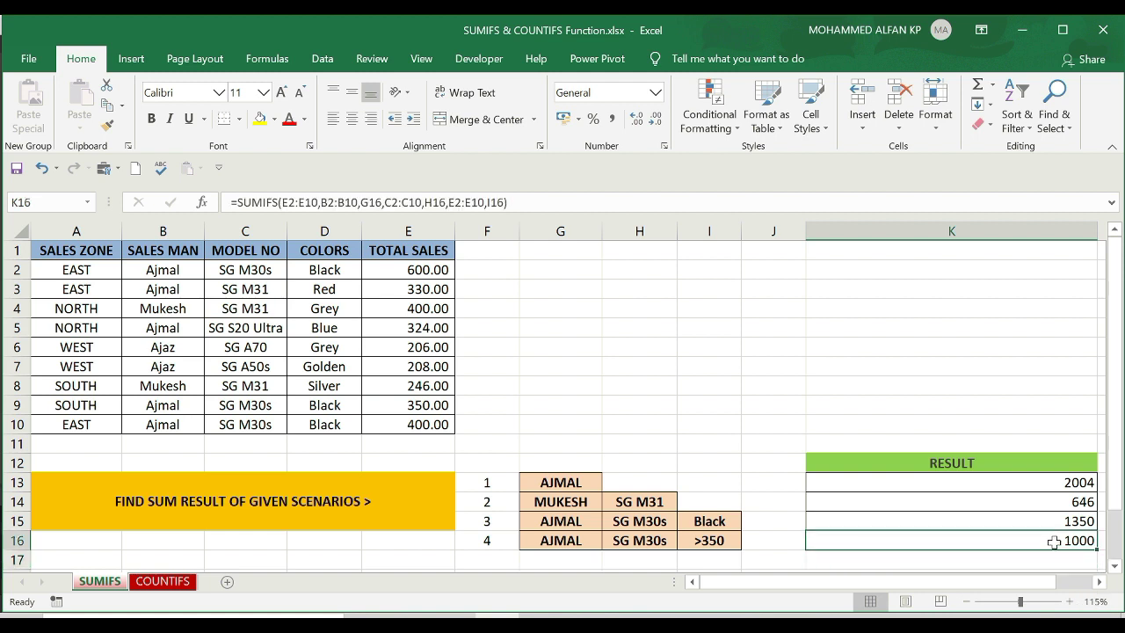
left_click(773, 346)
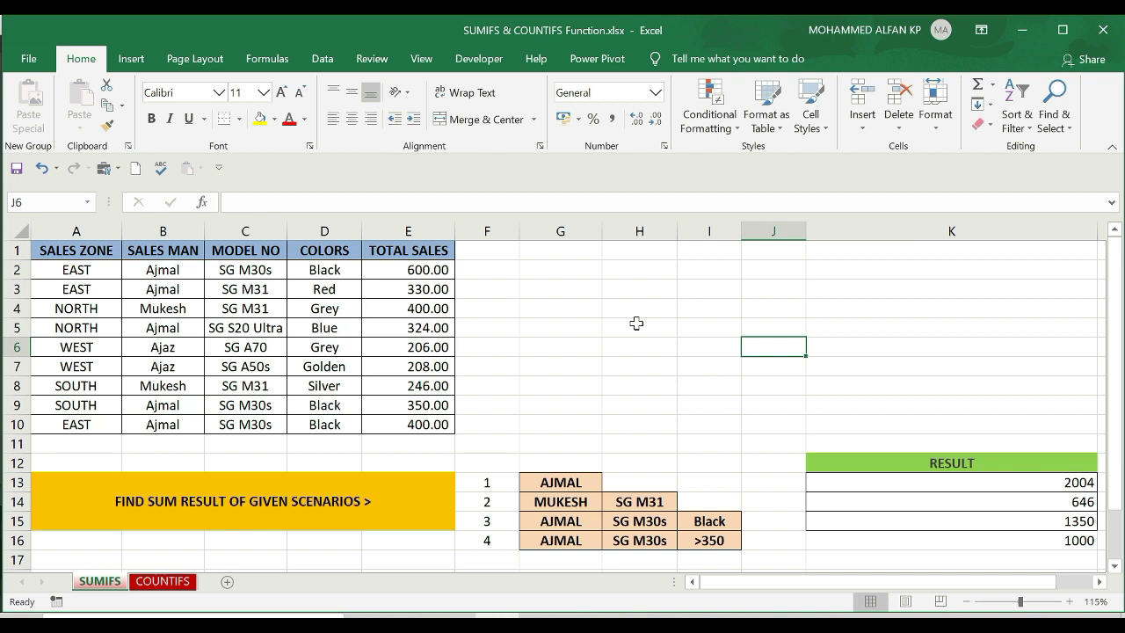
scroll(636, 323, "down", 2)
left_click(904, 483)
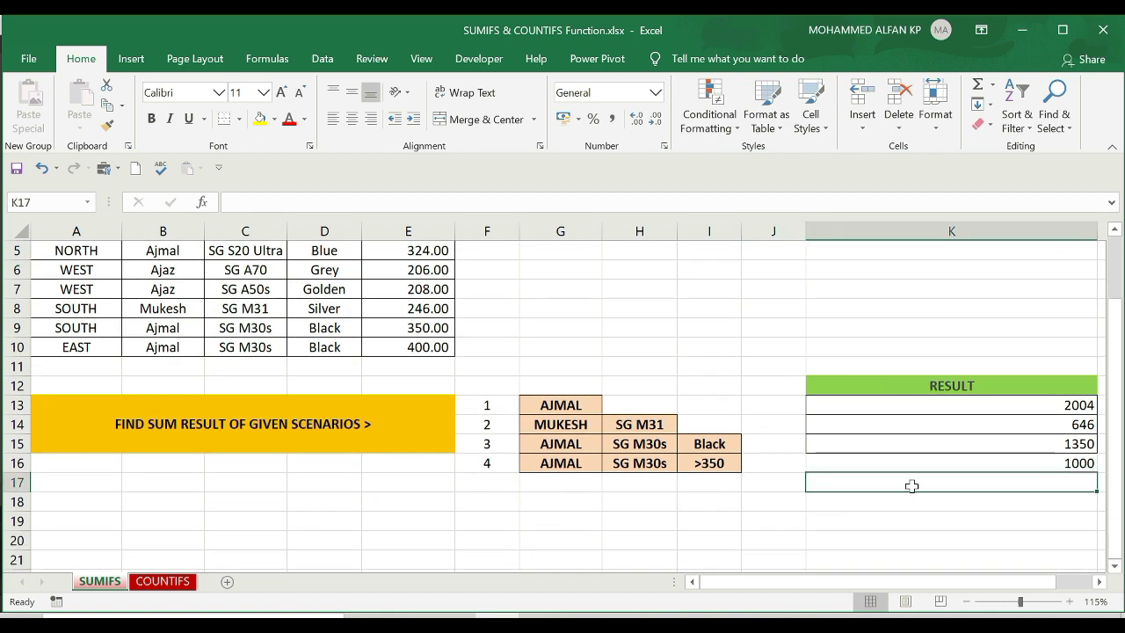
- Enter the wildcard =SUMIFS(E2:E10,B2:B10,"AJ*") in K17, returning 2418
type("=SUMIFS")
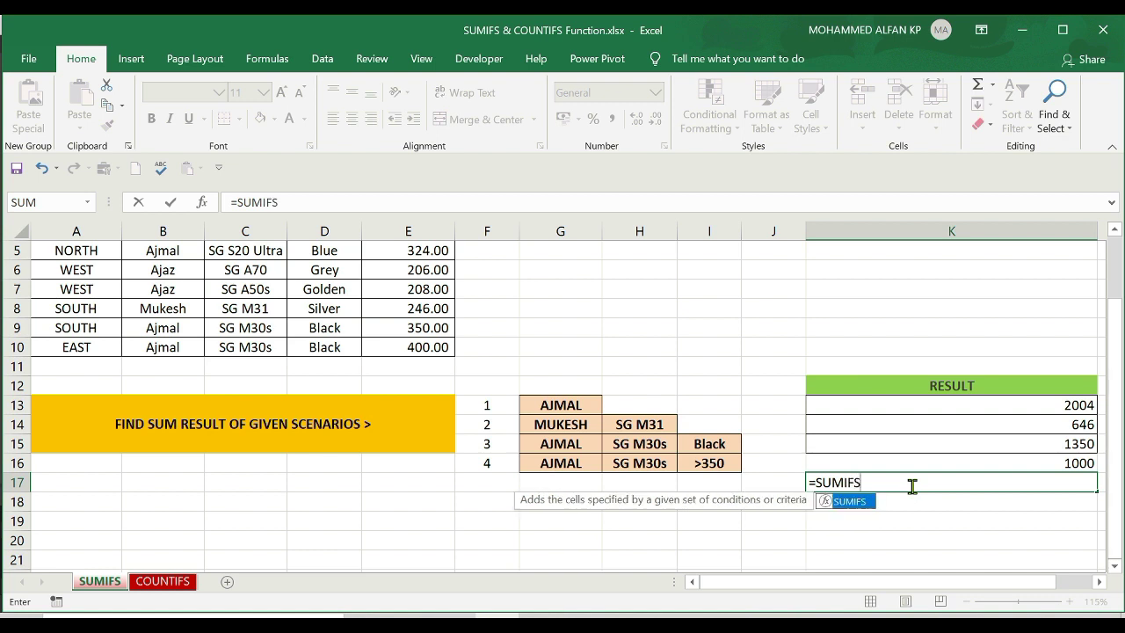
type("(")
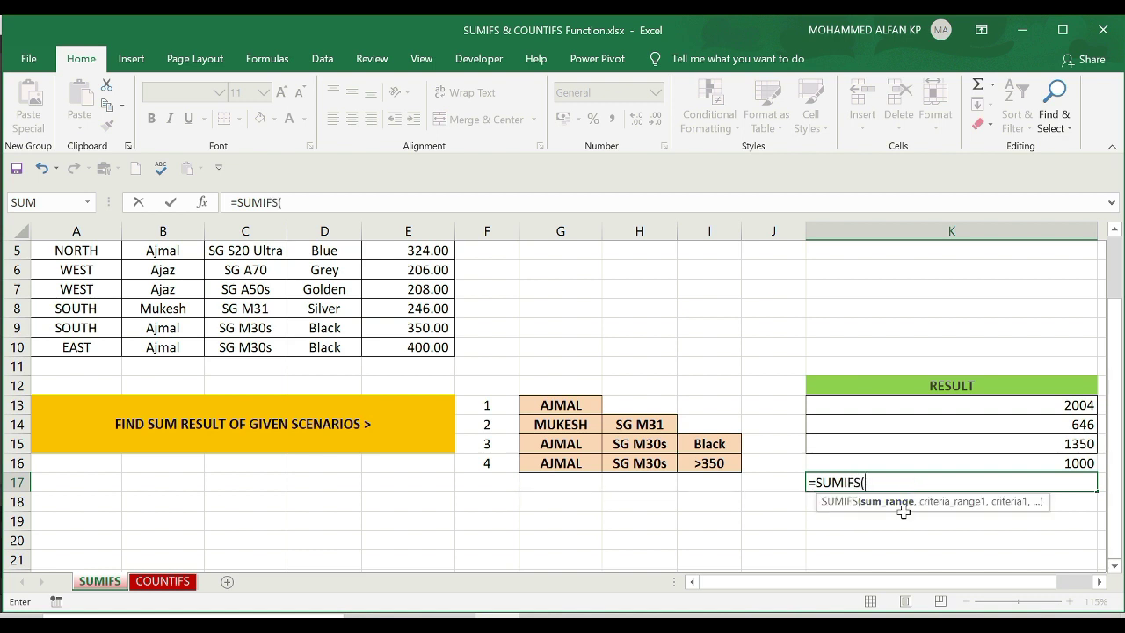
scroll(576, 338, "up", 2)
left_click_drag(419, 270, 414, 424)
type(",")
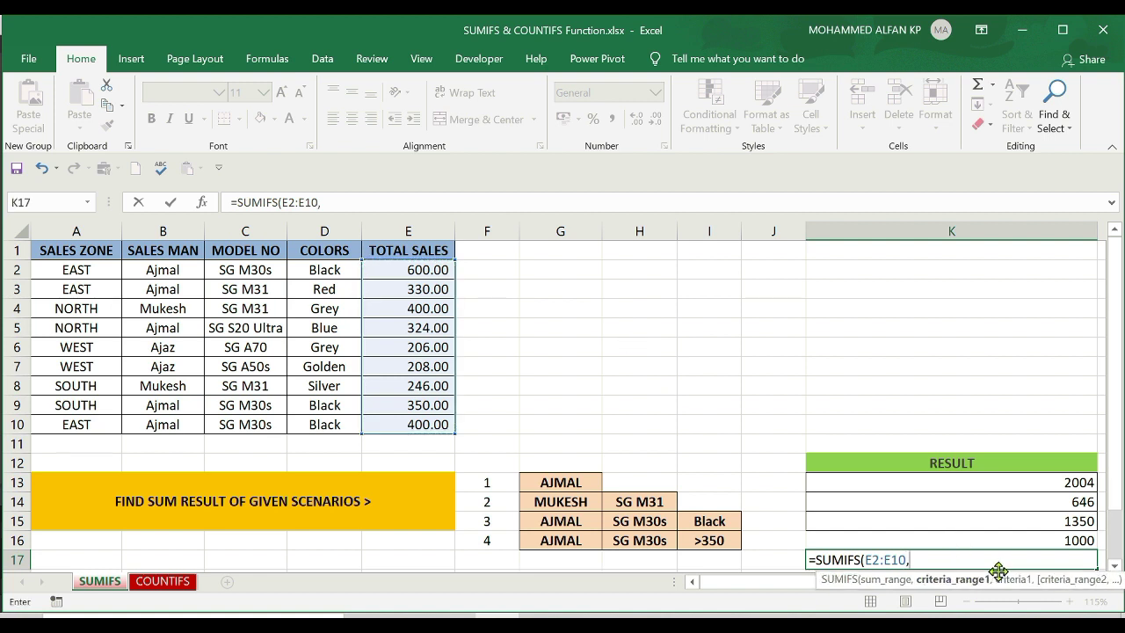
left_click_drag(1000, 570, 873, 278)
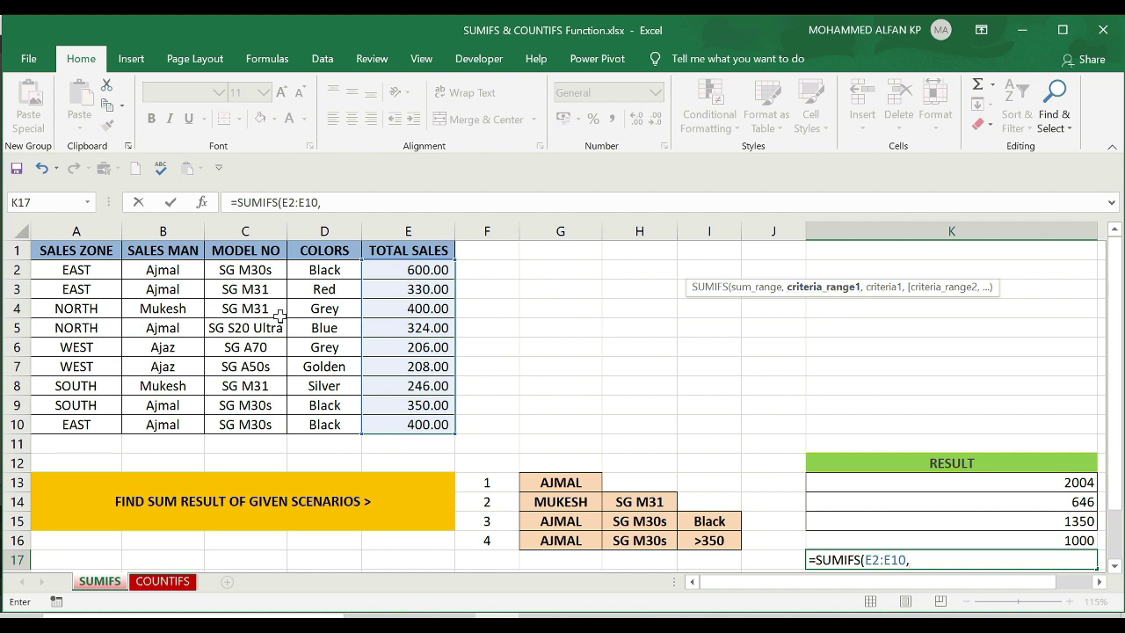
left_click_drag(180, 266, 176, 425)
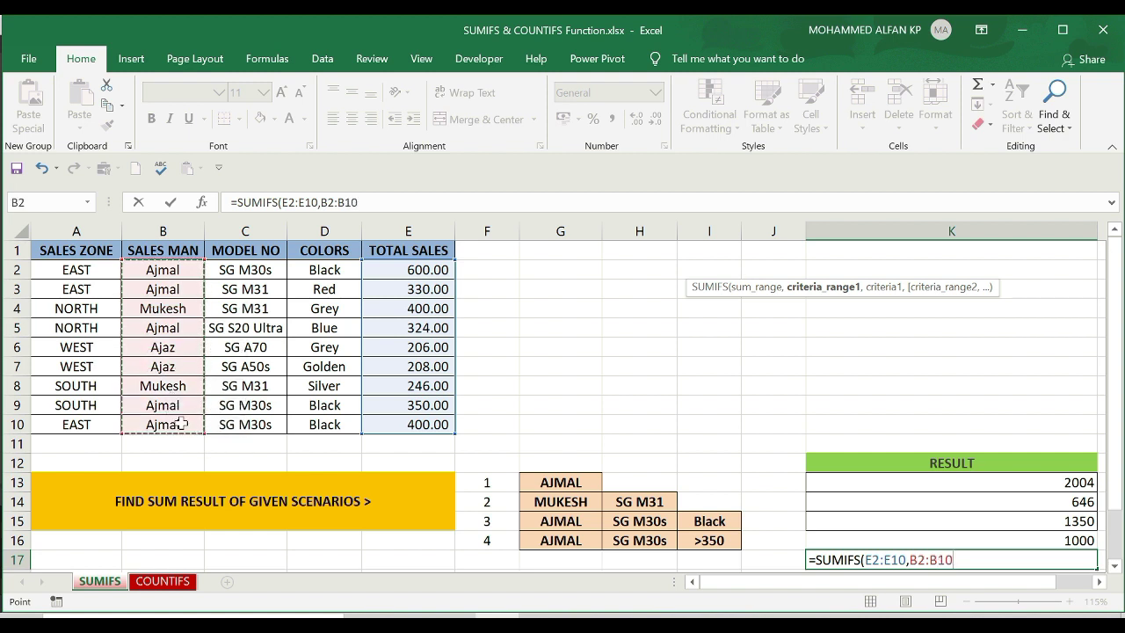
type(",")
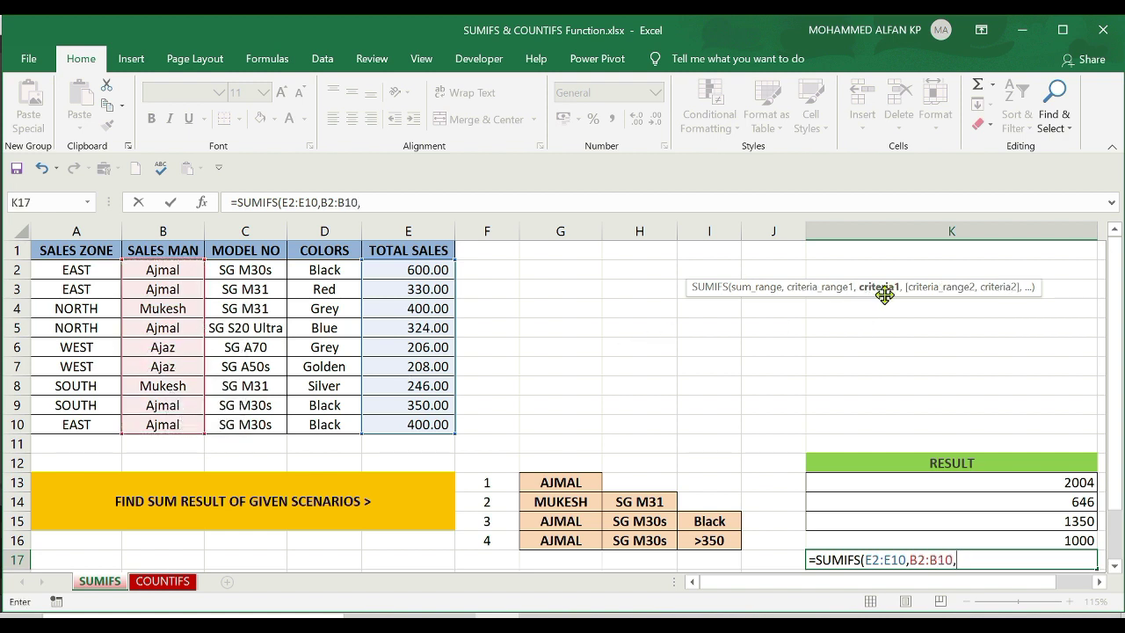
scroll(967, 427, "down", 1)
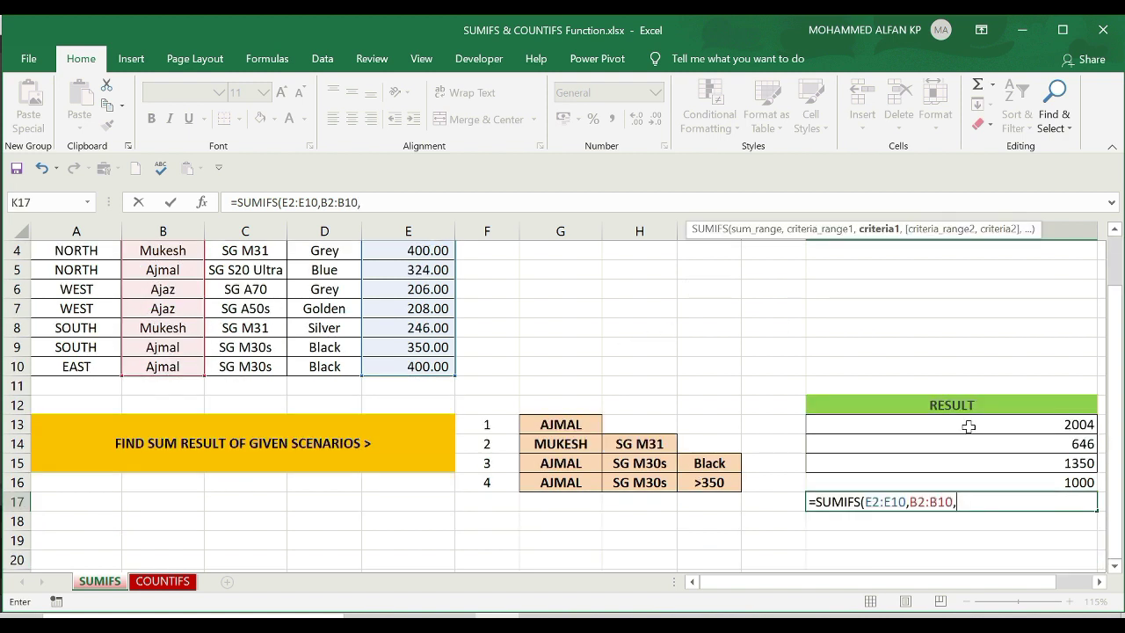
type("\"")
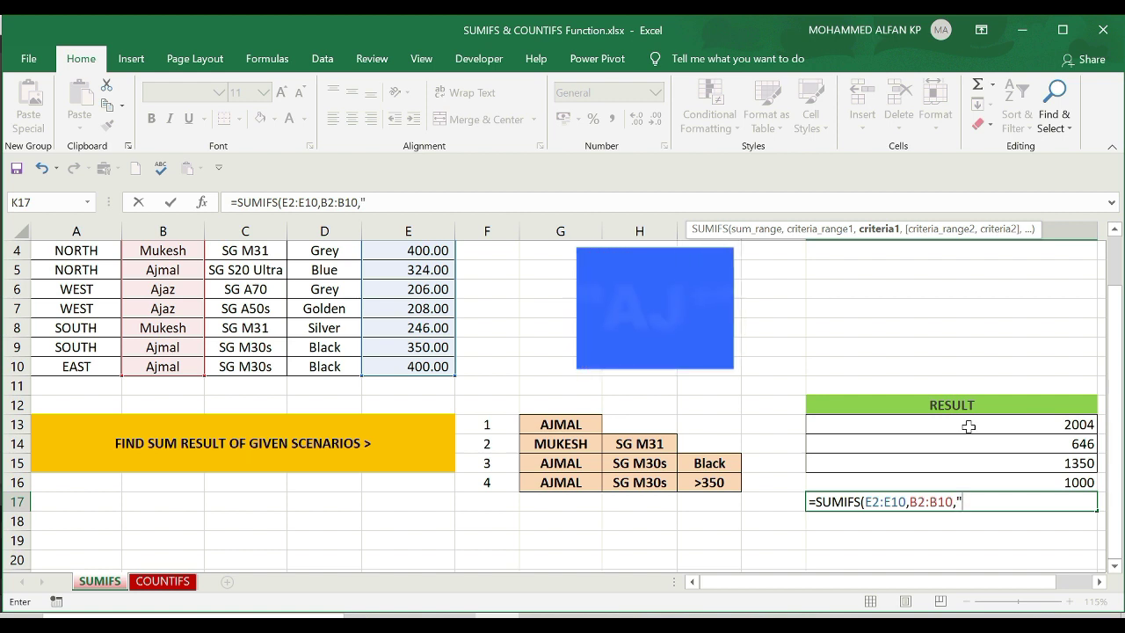
type("AJ*")
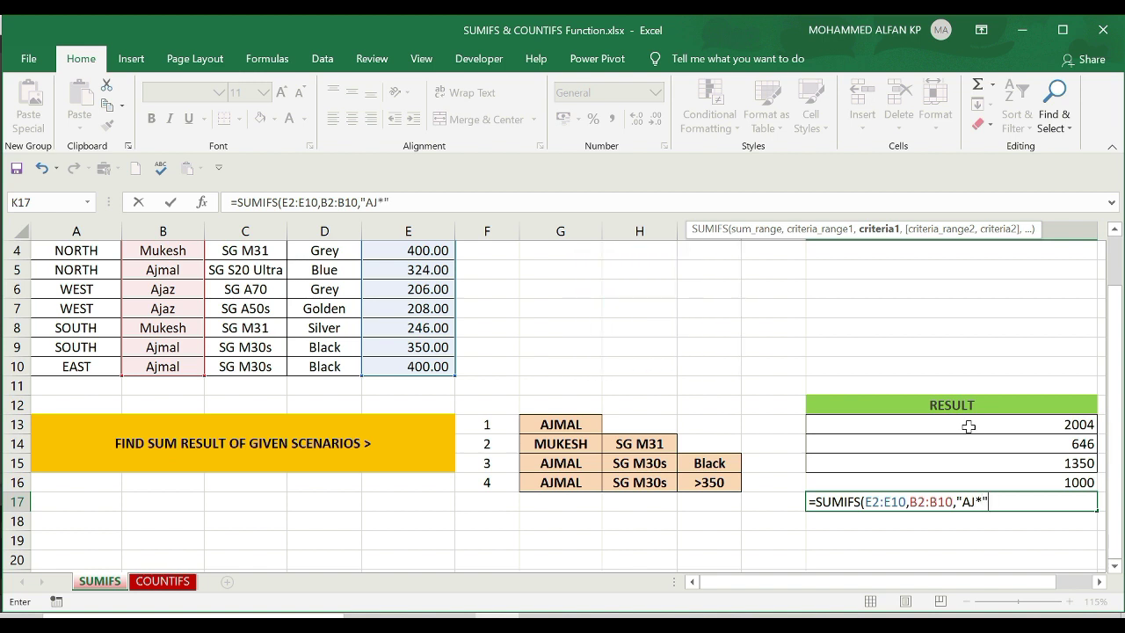
type(")")
key("Return")
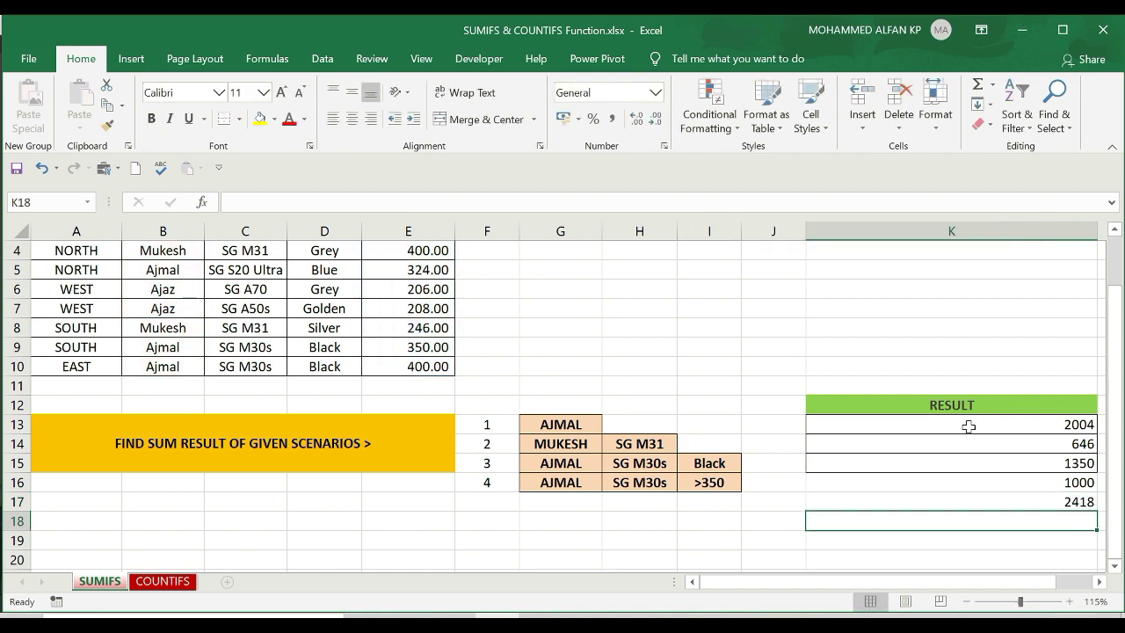
left_click(1050, 498)
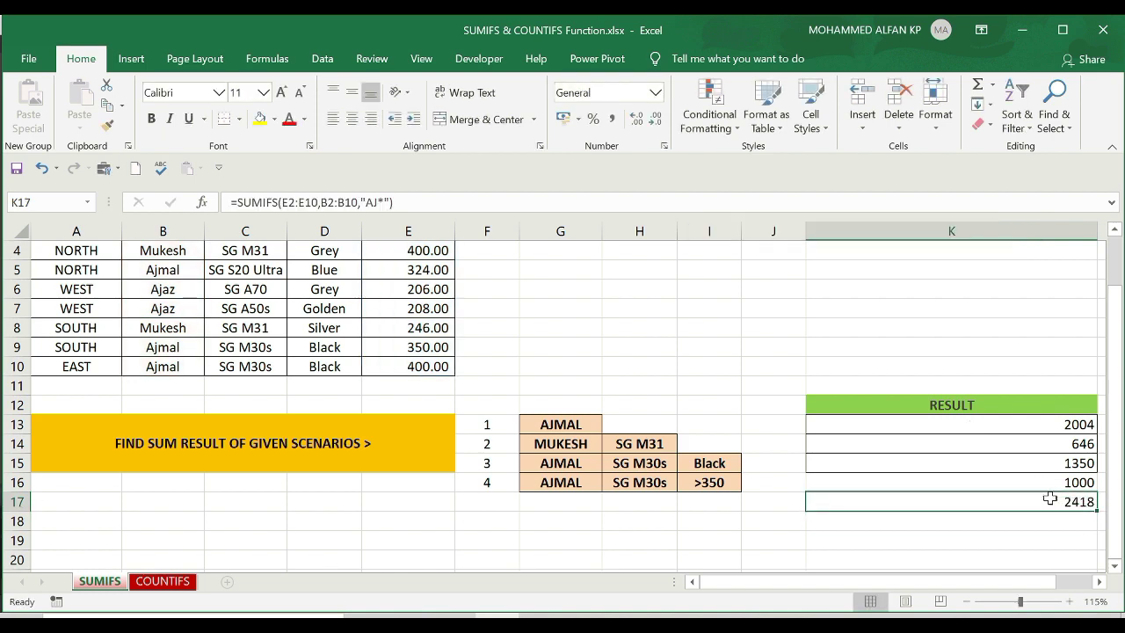
scroll(1050, 498, "up", 1)
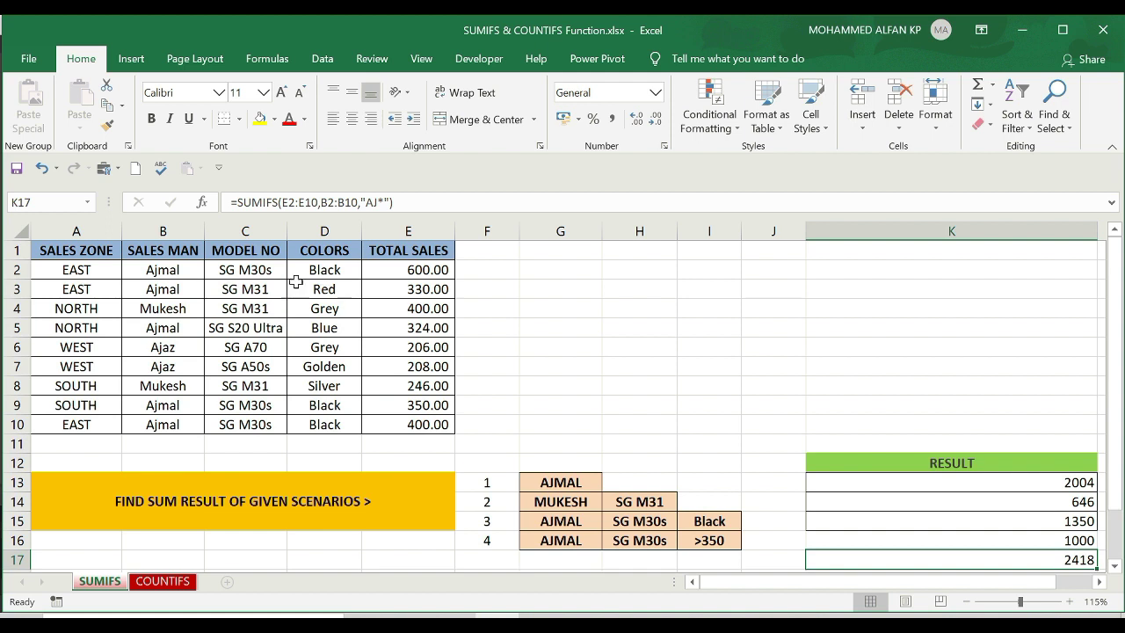
left_click(418, 273)
left_click(426, 288, "ctrl")
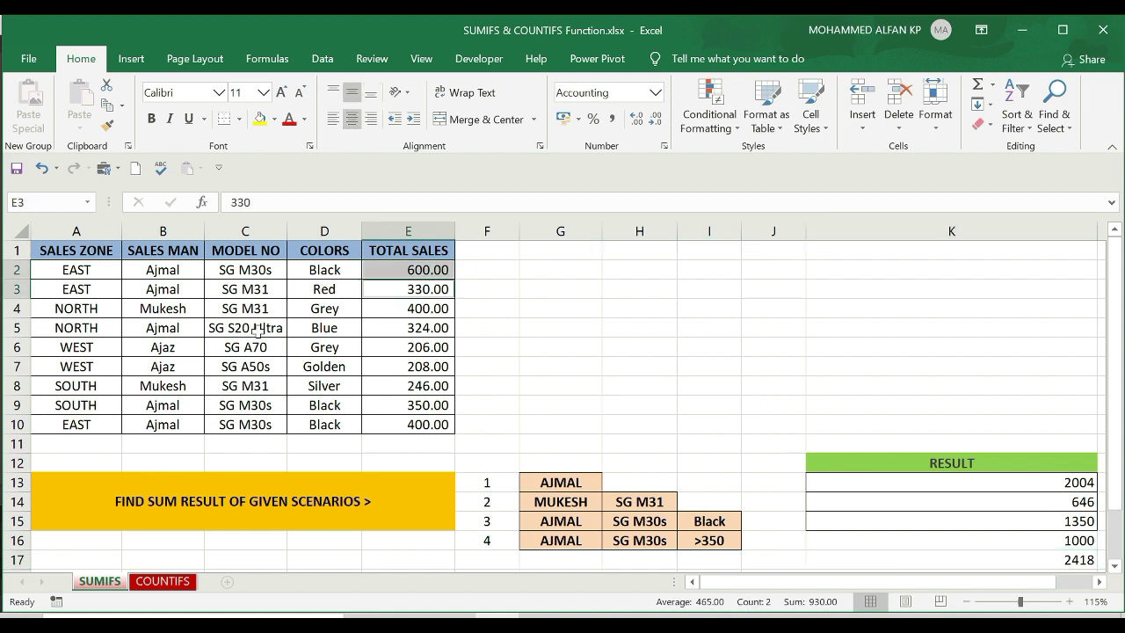
left_click(430, 329, "ctrl")
left_click(432, 347, "ctrl")
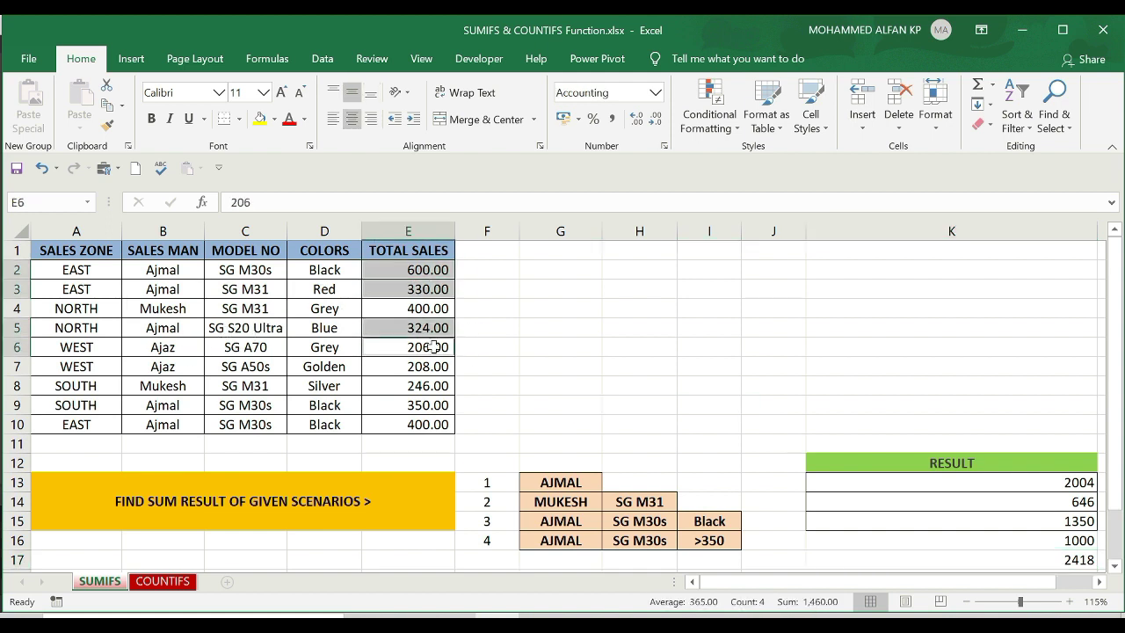
left_click(428, 369, "ctrl")
left_click(428, 405, "ctrl")
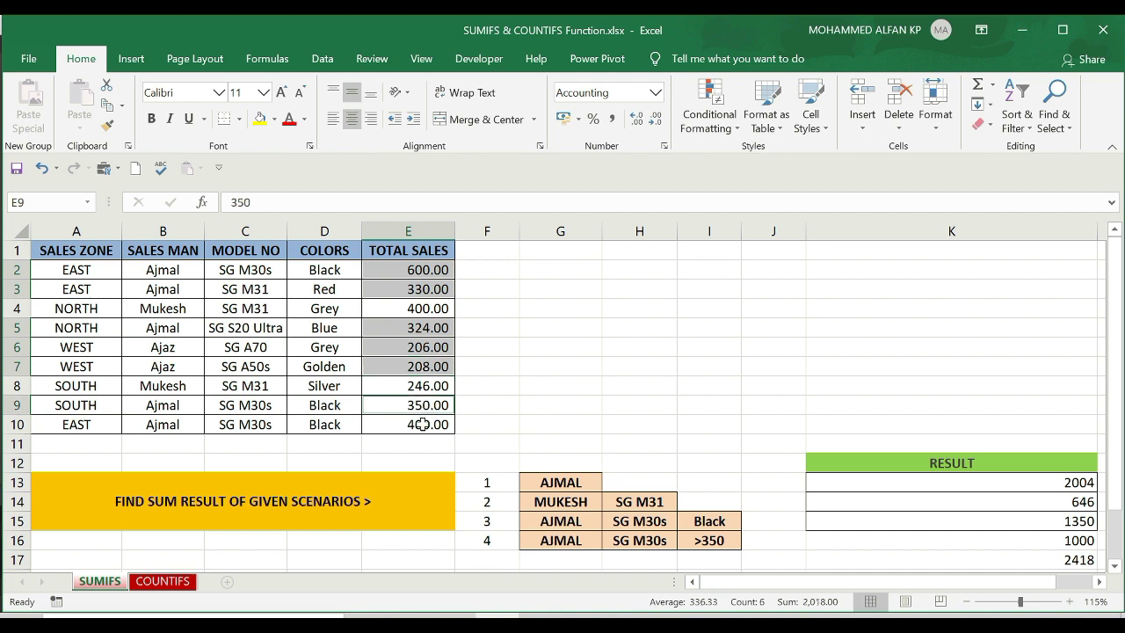
left_click(420, 424, "ctrl")
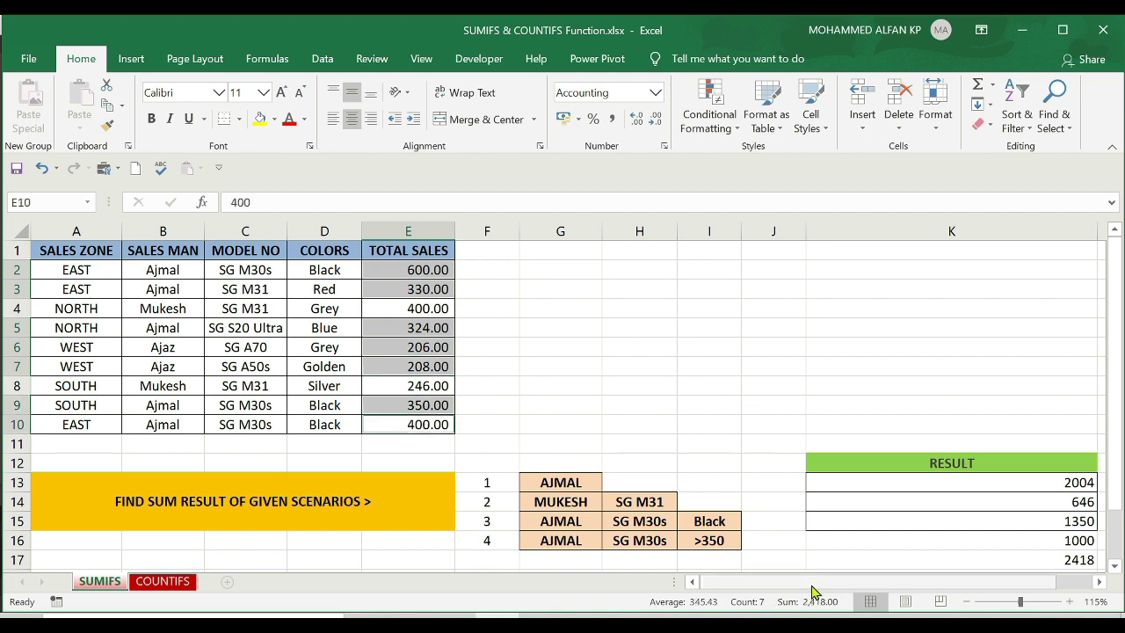
left_click(648, 288)
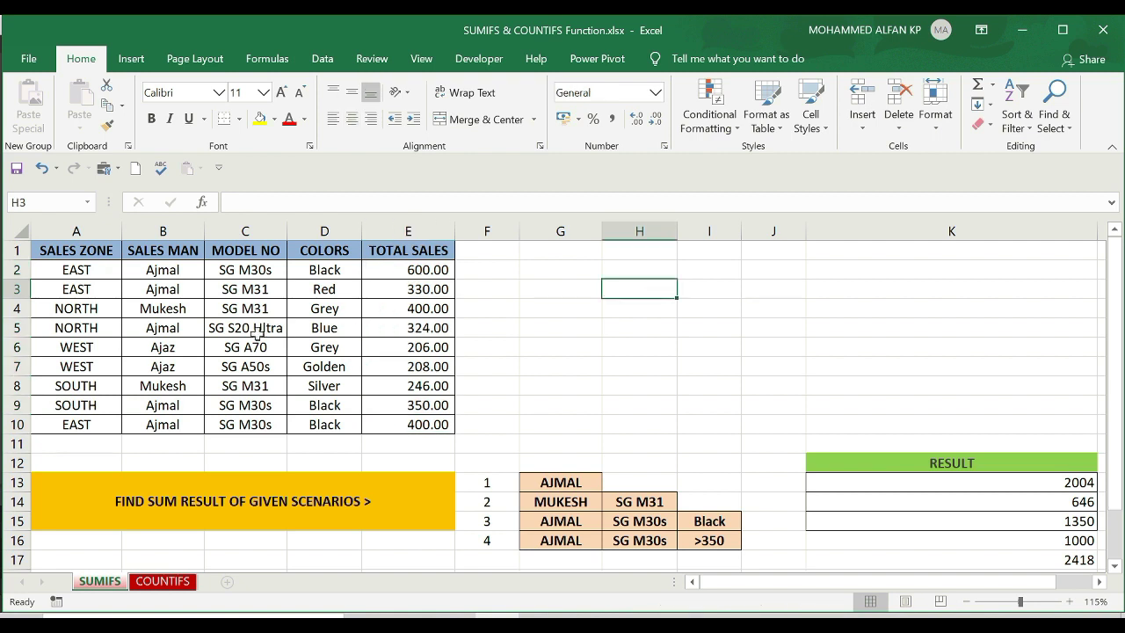
- Rename the salesman in B4 to Ajmeer
left_click(180, 307)
type("A")
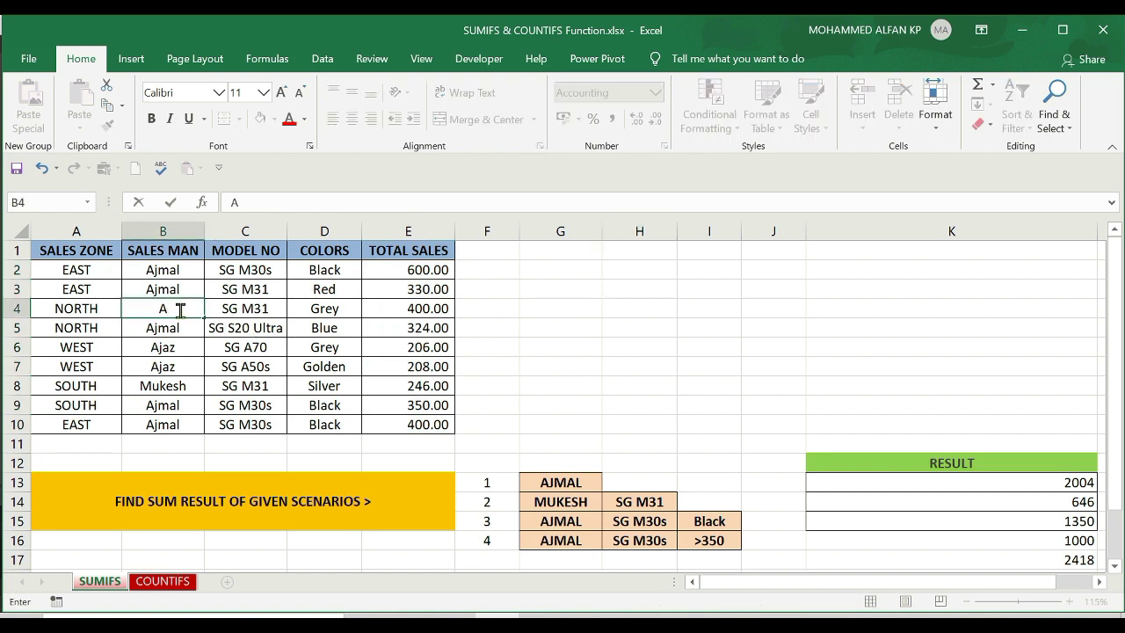
type("jmeer")
key("Return")
- Edit K17's criterion to the wildcard "AJ*", raising its total to 2818
scroll(1055, 510, "down", 3)
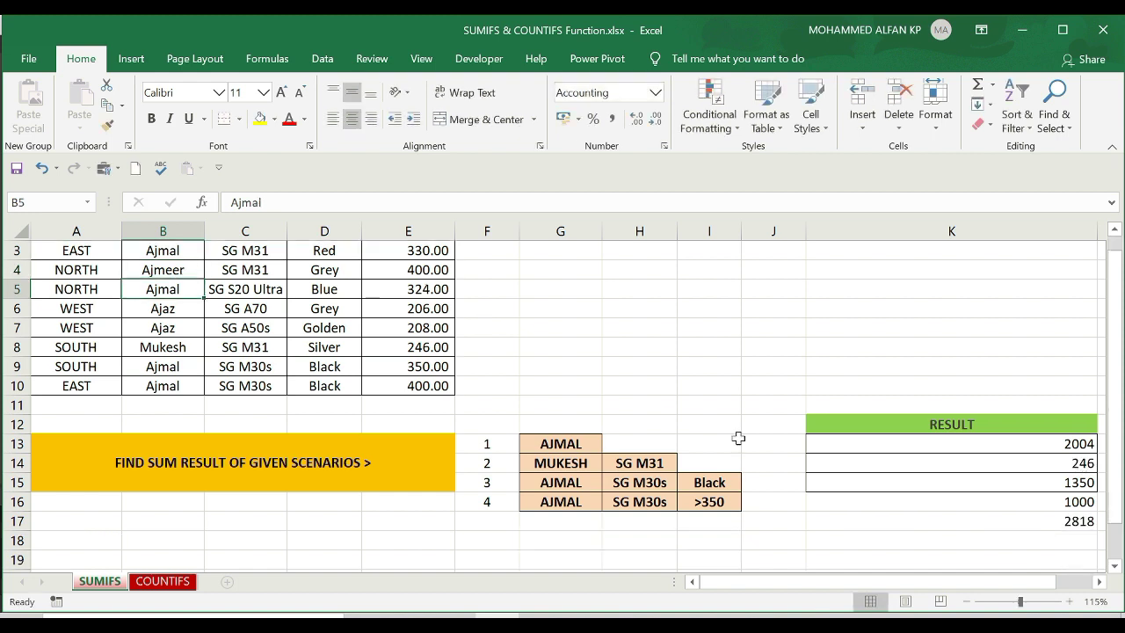
left_click(1060, 502)
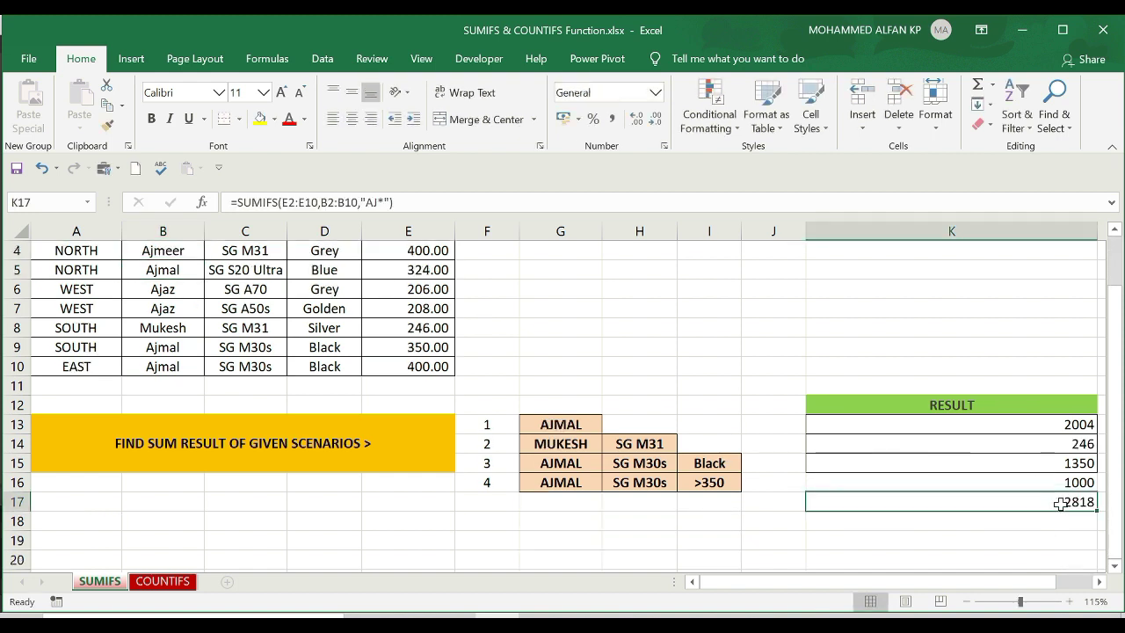
left_click(383, 202)
type("*")
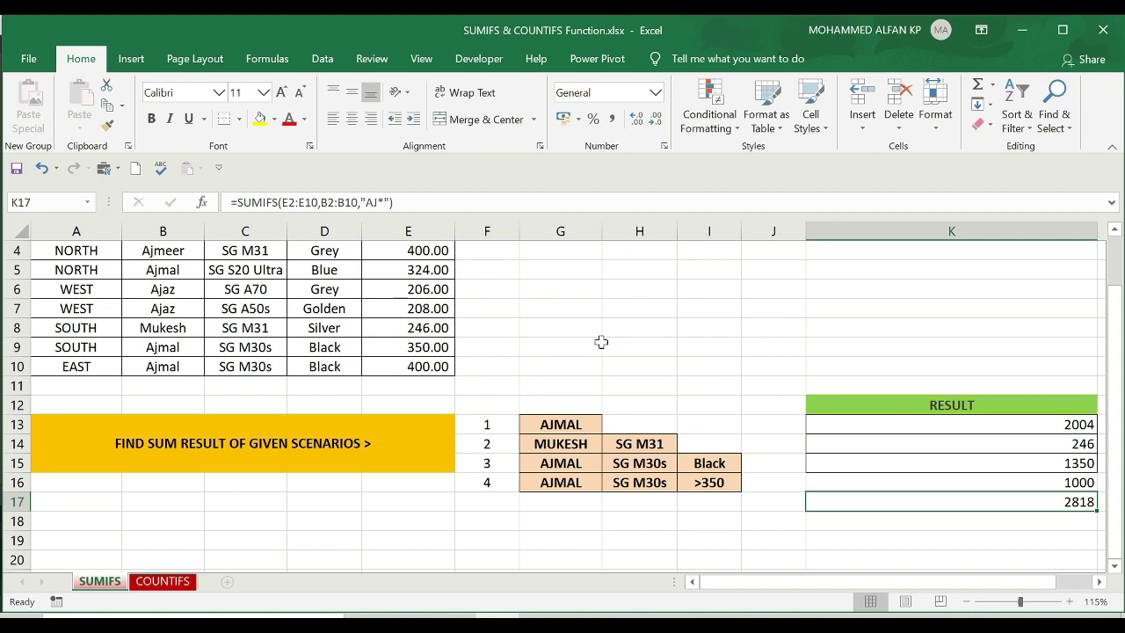
- Switch to the COUNTIFS sheet and select J13 for the first count
left_click(141, 581)
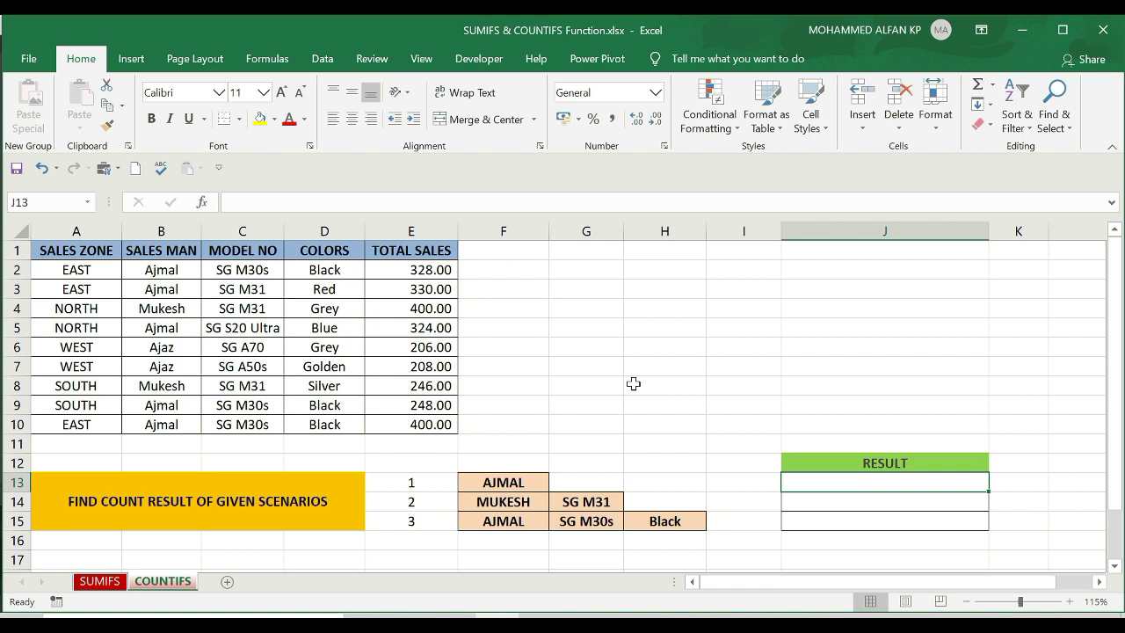
left_click(524, 486)
left_click(883, 483)
- Enter =COUNTIF(B2:B10,F13) in J13 to count AJMAL salesman entries
type("=count")
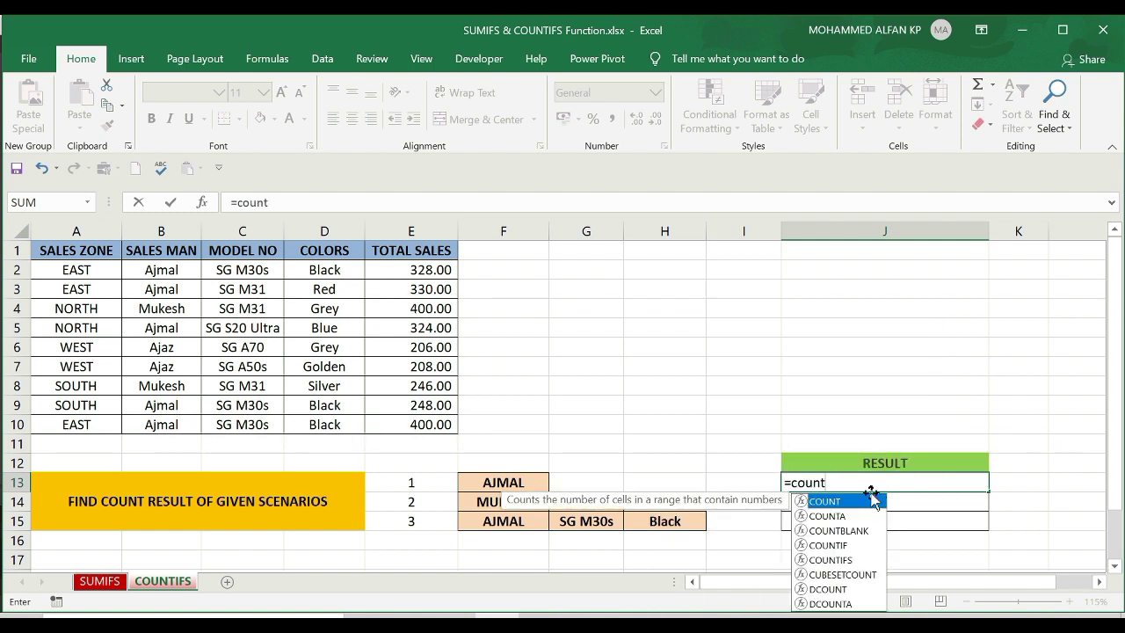
type("i")
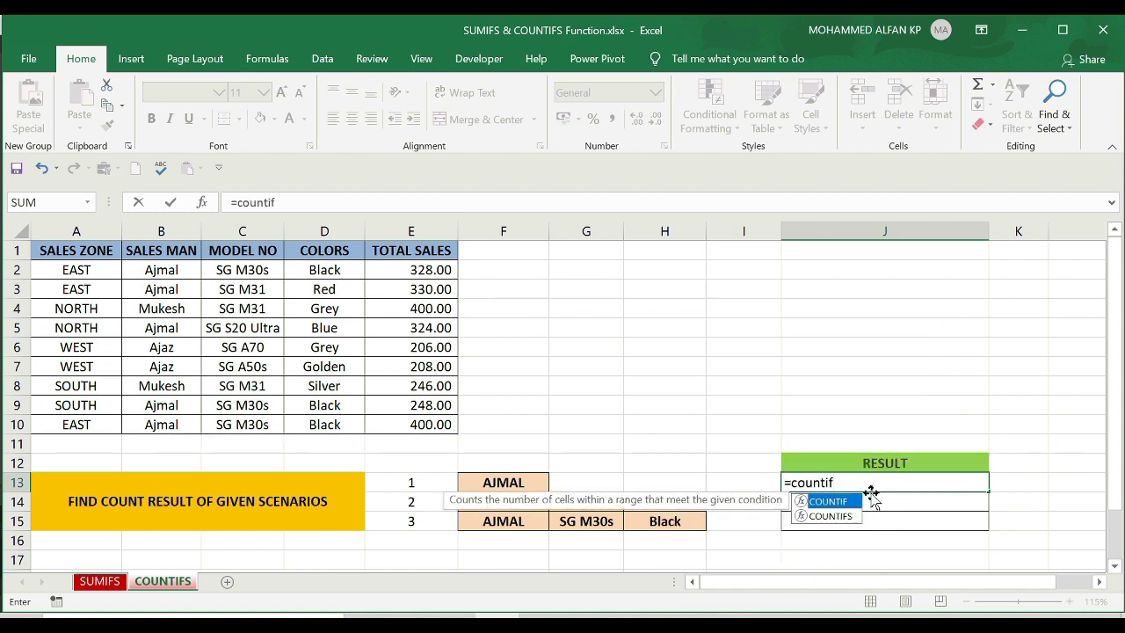
type("f")
double_click(833, 501)
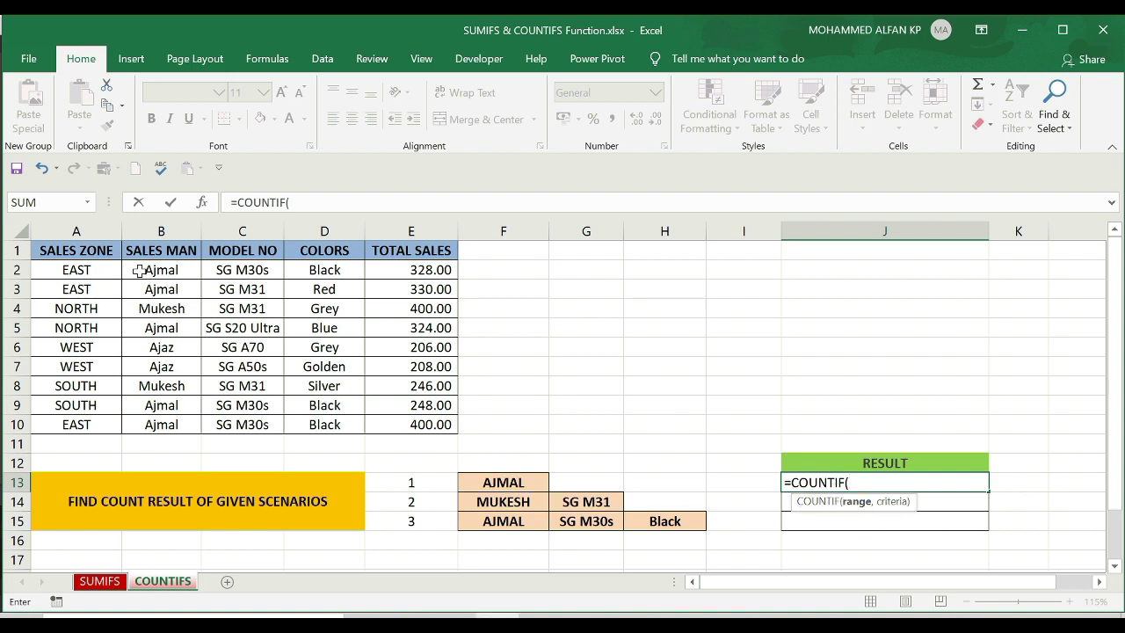
left_click_drag(159, 271, 163, 425)
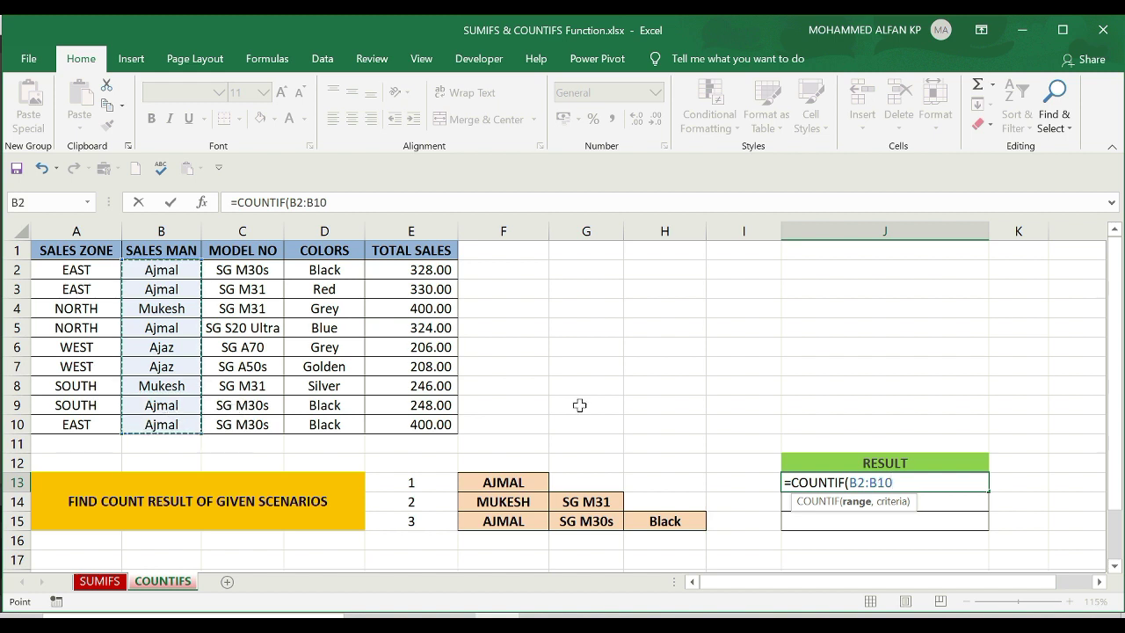
type(",")
left_click(515, 481)
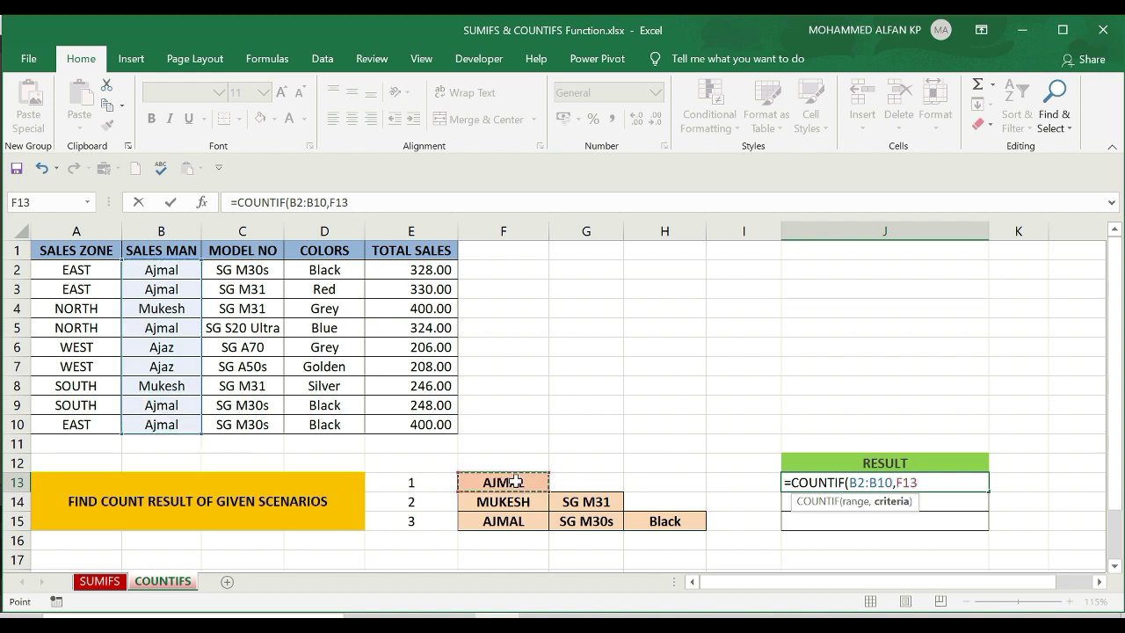
key("Return")
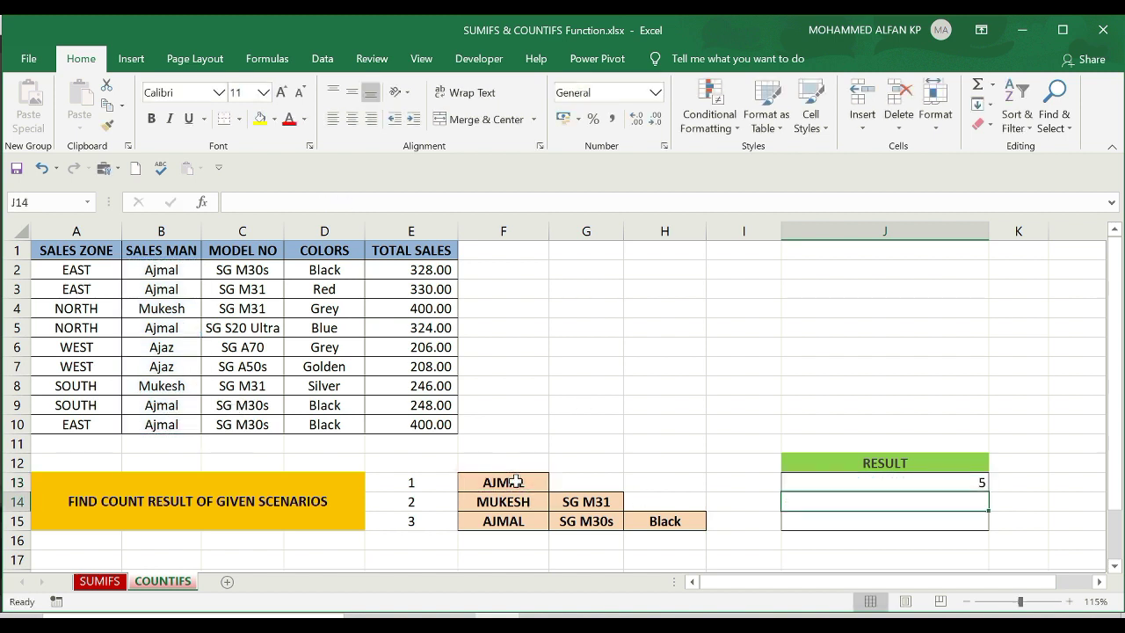
- Verify the 5 AJMAL cells in column B, then review the MUKESH and SG M31 criteria
left_click(961, 483)
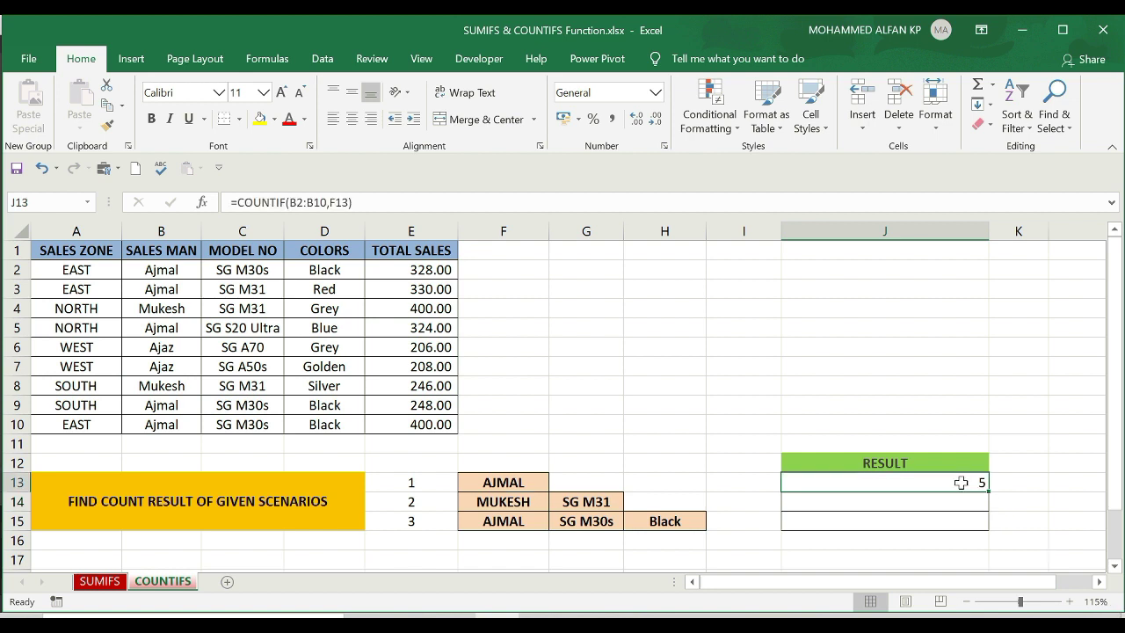
left_click(164, 273)
left_click(162, 289, "ctrl")
left_click(173, 406, "ctrl")
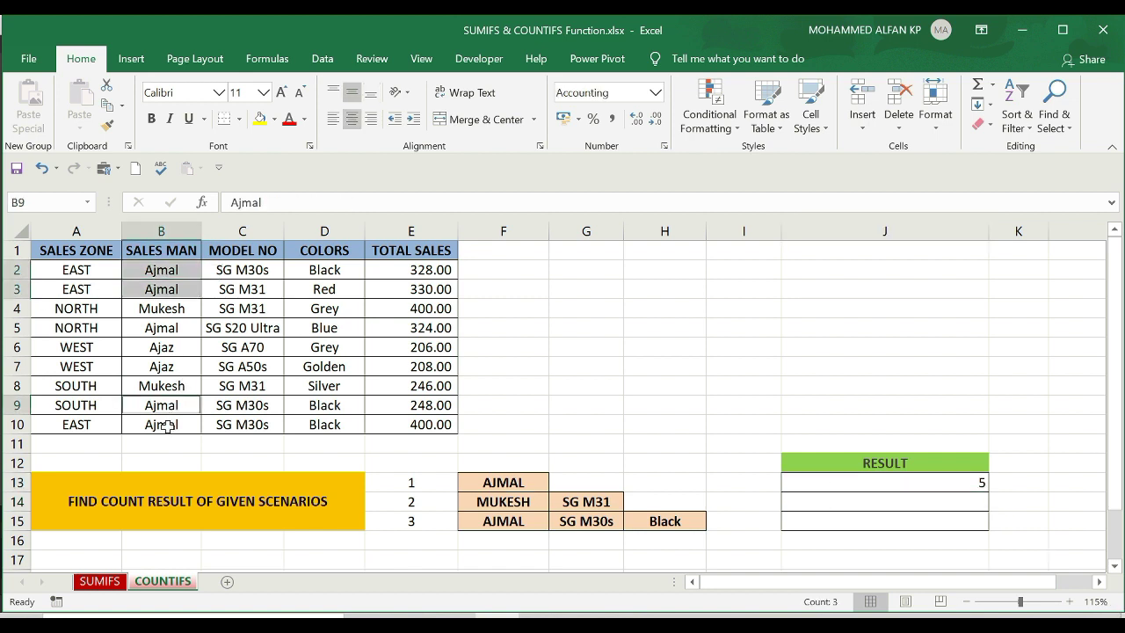
left_click(167, 425, "ctrl")
left_click(176, 327, "ctrl")
left_click(590, 383)
left_click(536, 502)
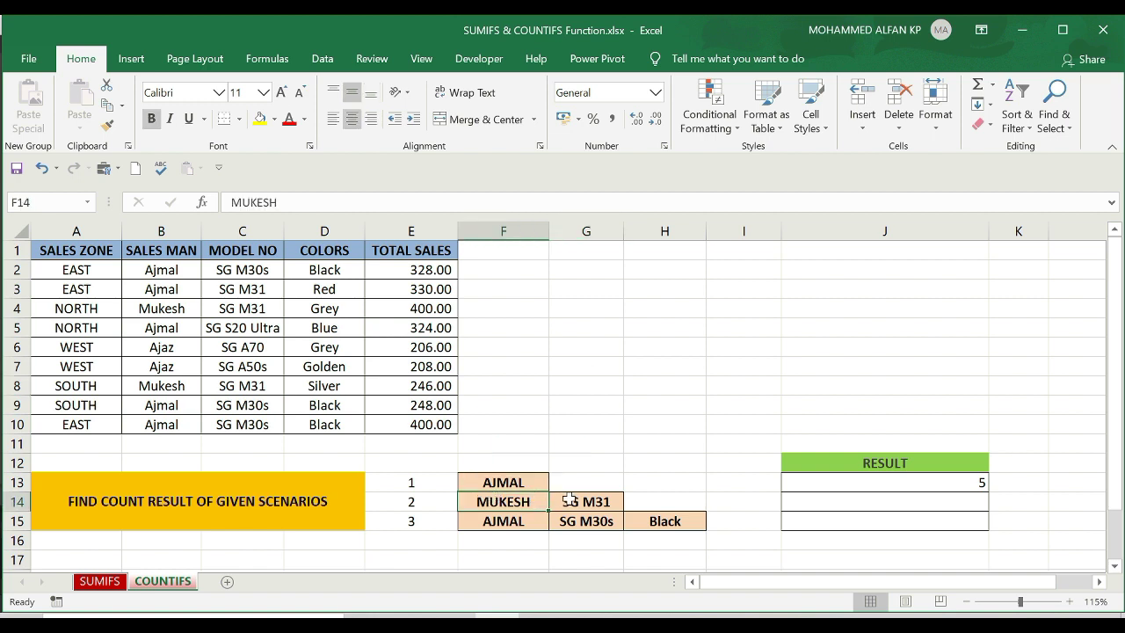
left_click(569, 499)
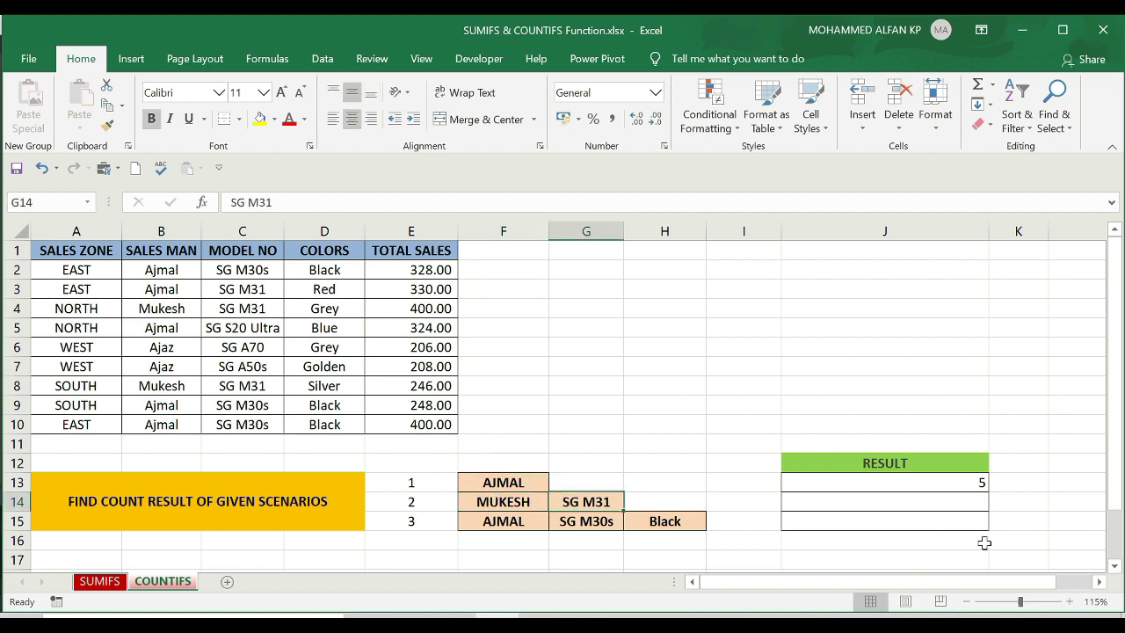
- Enter =COUNTIFS(B2:B10,F14,C2:C10,G14) in J14 for MUKESH with model SG M31
left_click(893, 503)
type("=cou")
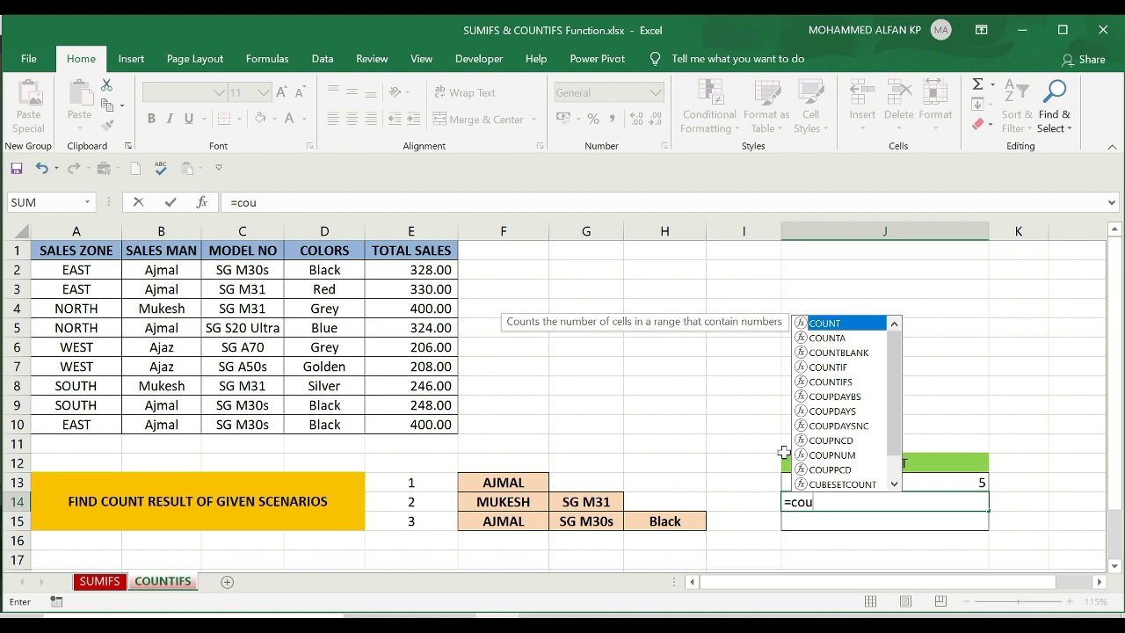
double_click(853, 382)
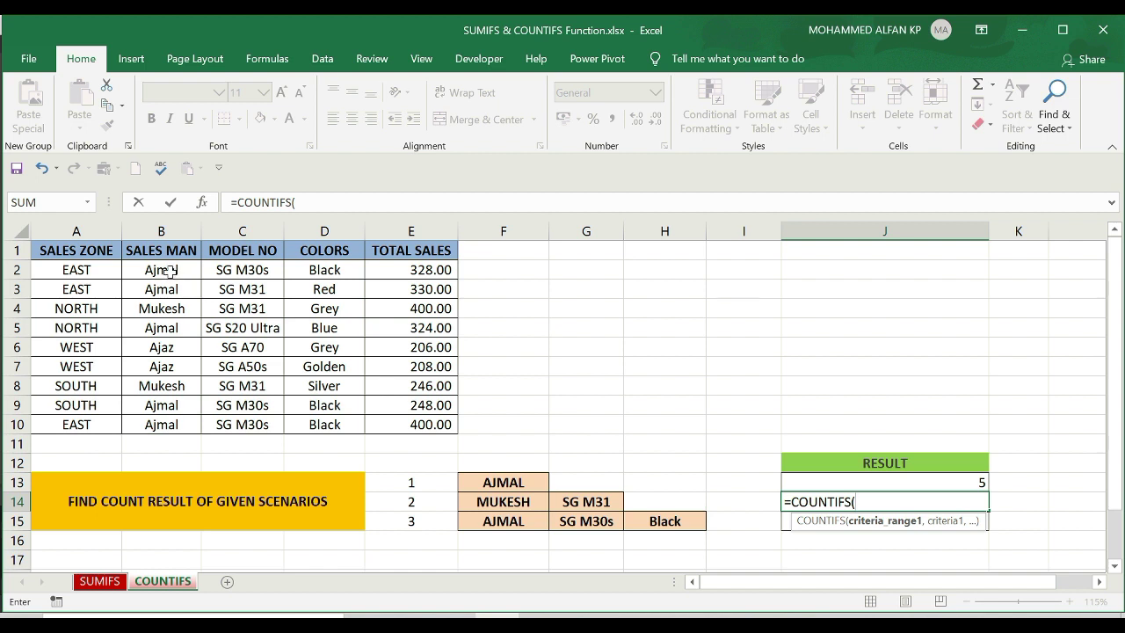
left_click_drag(168, 271, 165, 427)
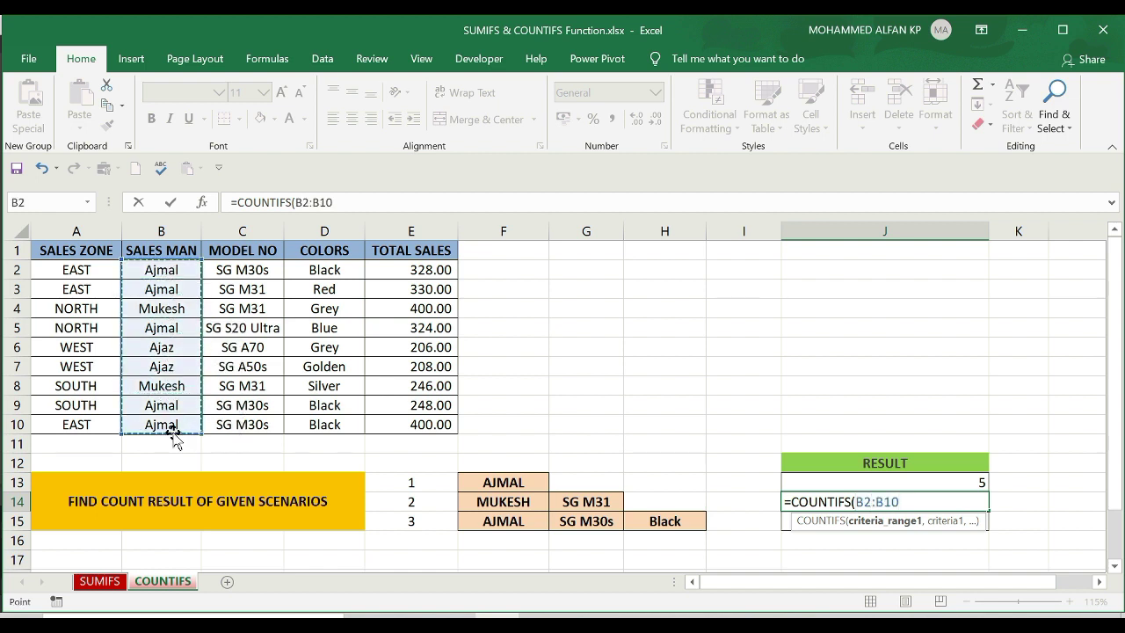
type(",")
left_click(512, 501)
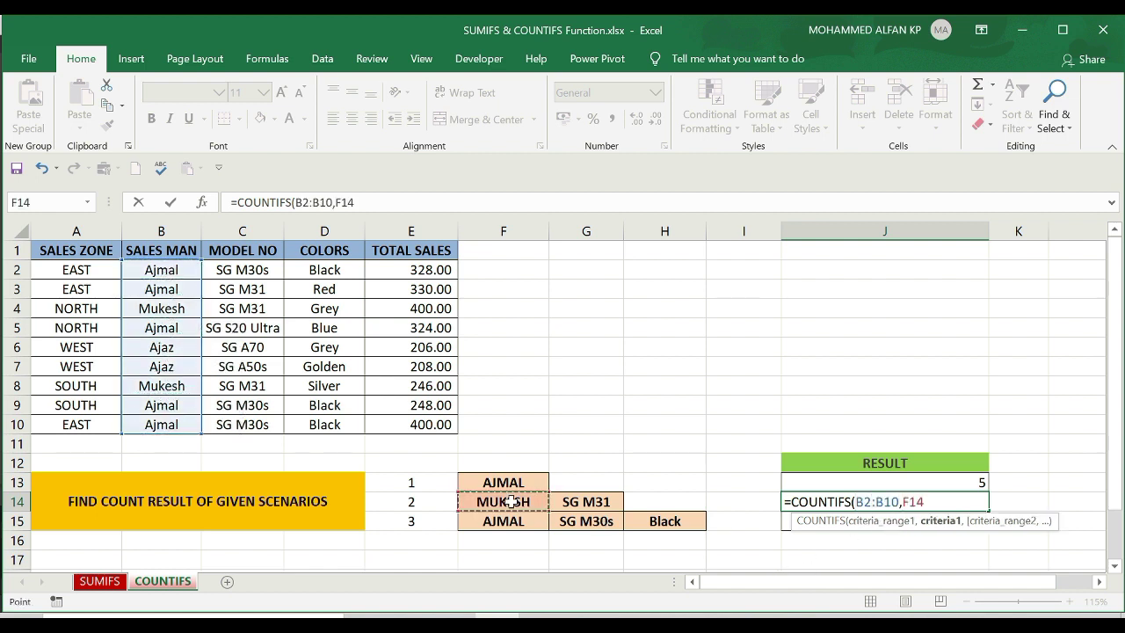
type(",")
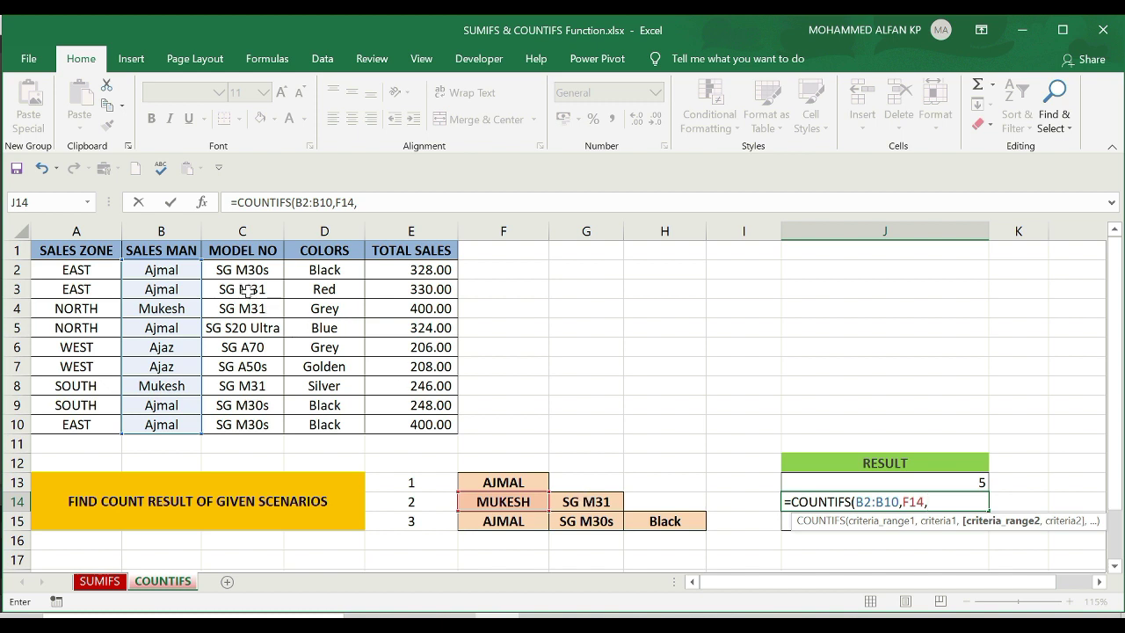
left_click_drag(251, 269, 253, 417)
type(",")
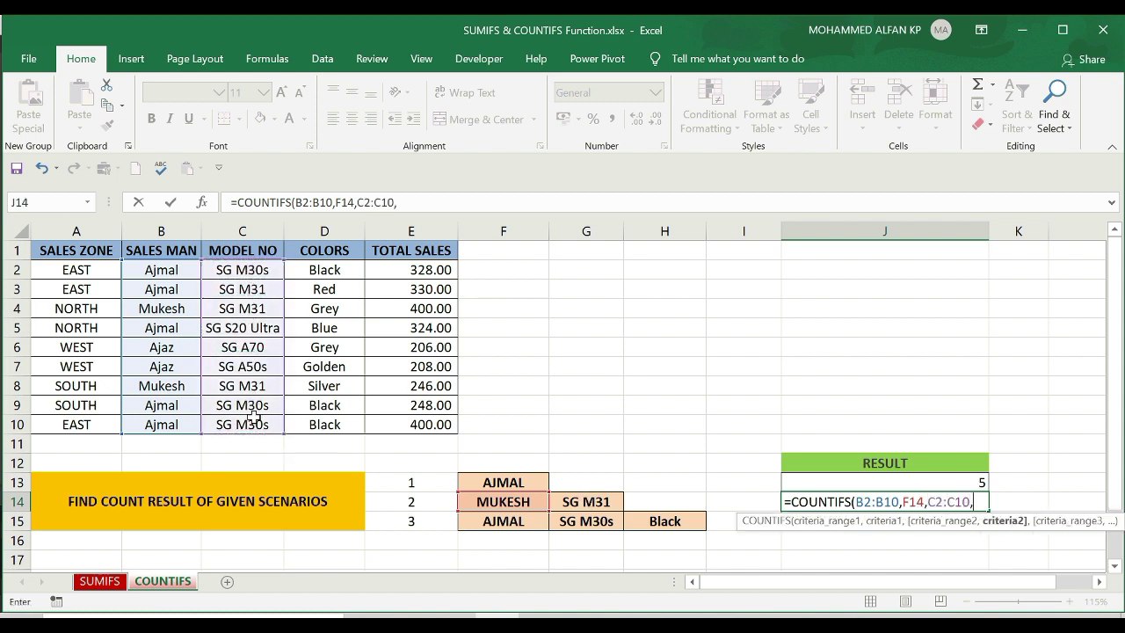
left_click(570, 499)
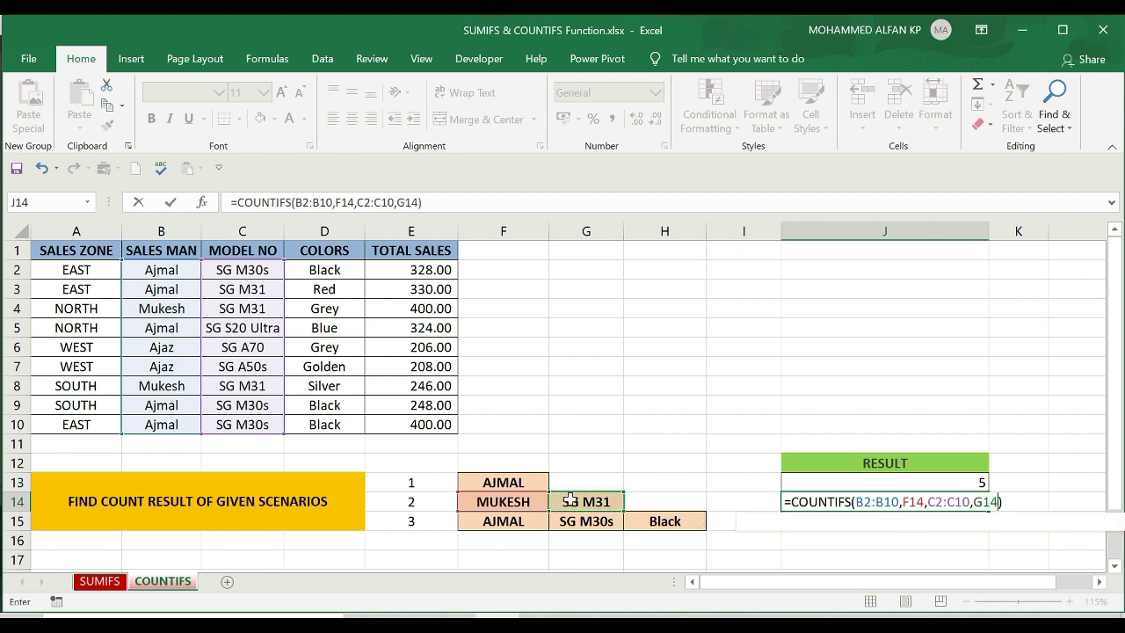
type(")")
key("ctrl+Return")
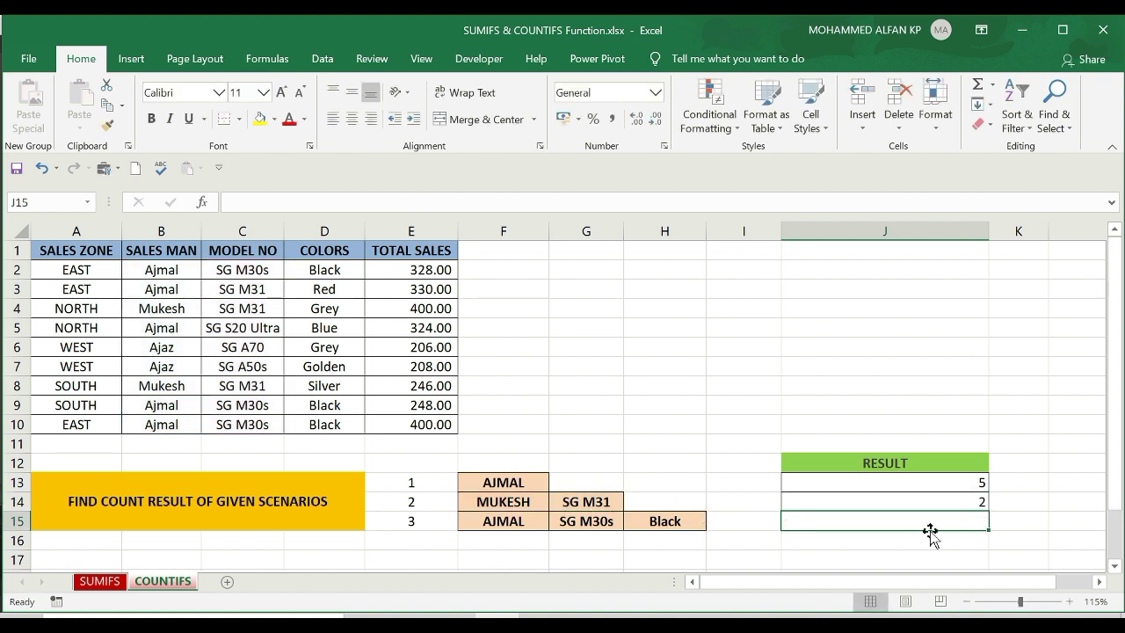
- Verify J14's result of 2 against the matching Mukesh SG M31 rows 4 and 8
left_click(984, 502)
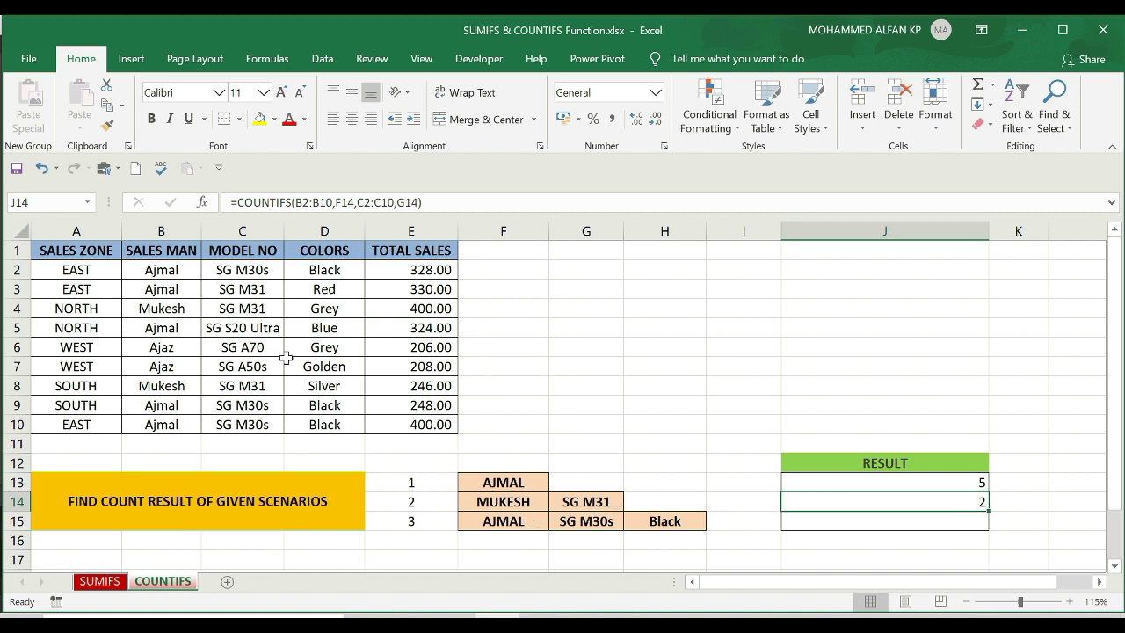
left_click_drag(156, 309, 295, 307)
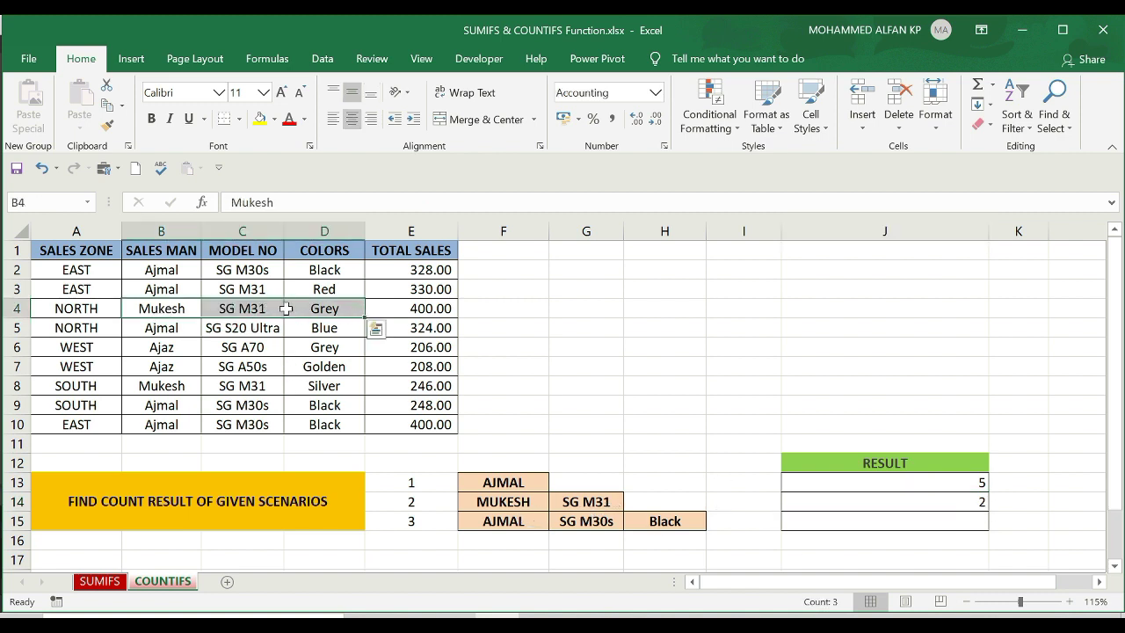
left_click_drag(158, 386, 285, 381)
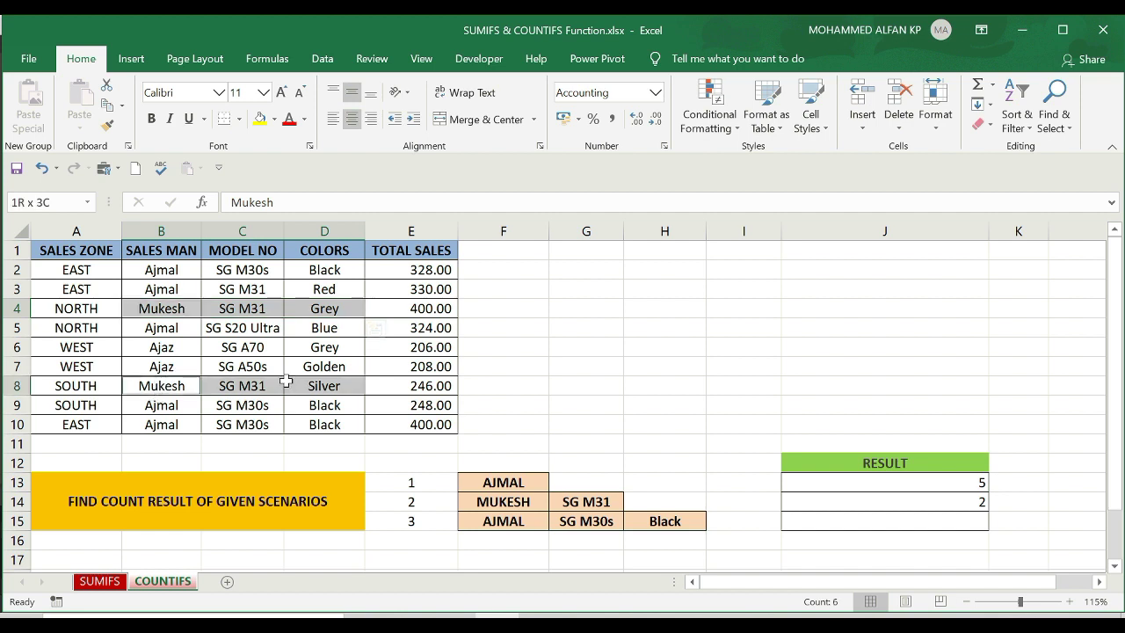
left_click(258, 306)
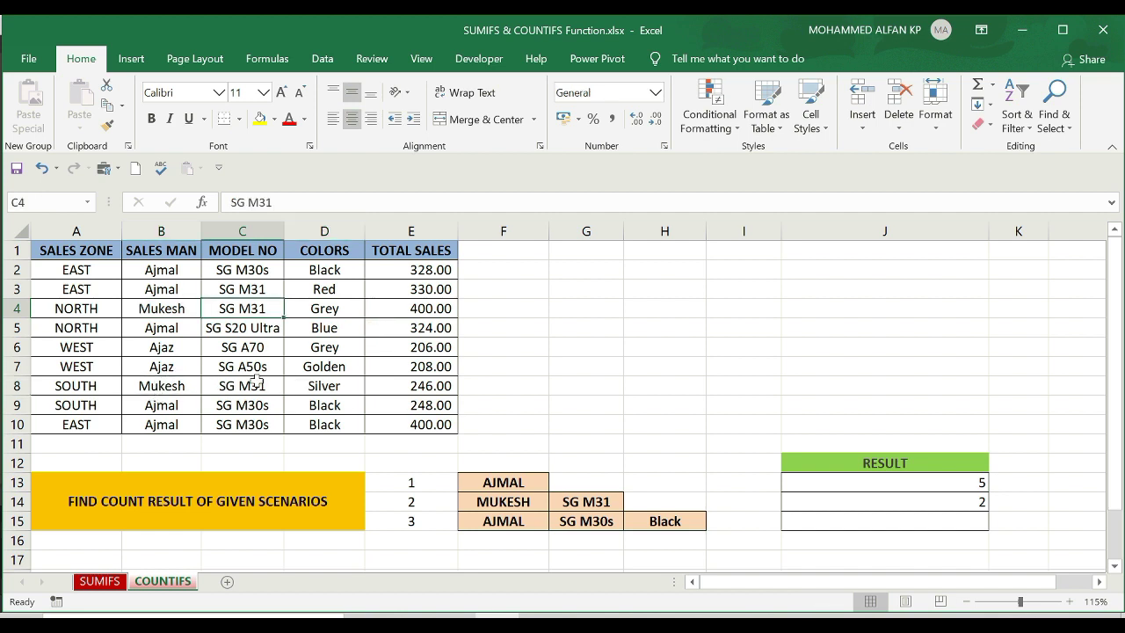
left_click(817, 522)
- Begin a COUNTIFS formula in J15 with B2:B10 as the salesman range
type("=s")
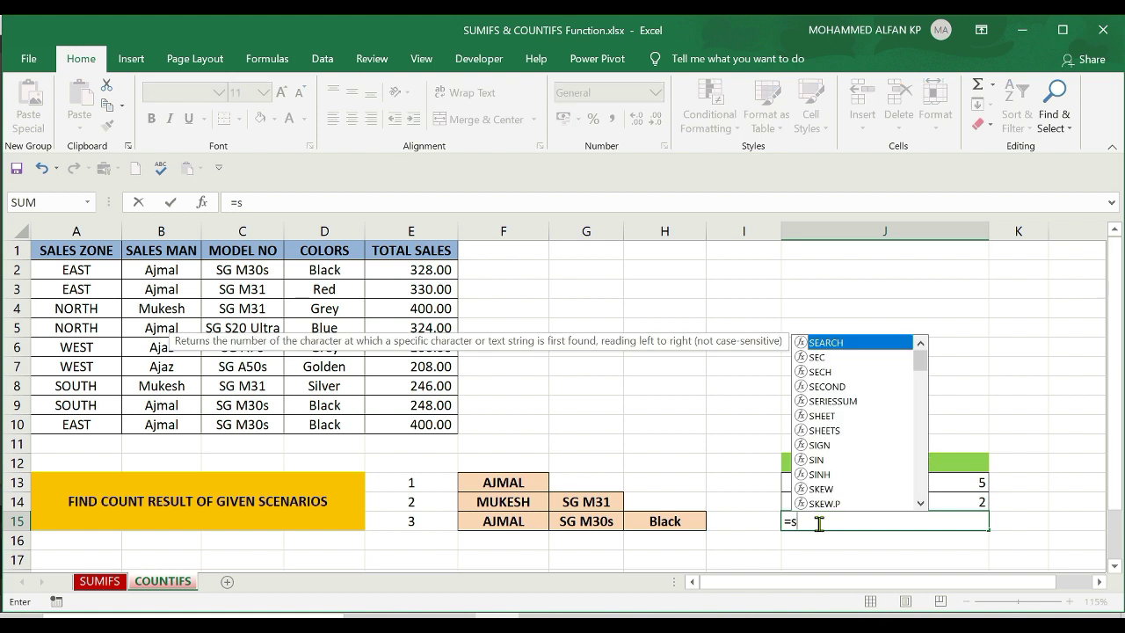
key("BackSpace")
type("coun")
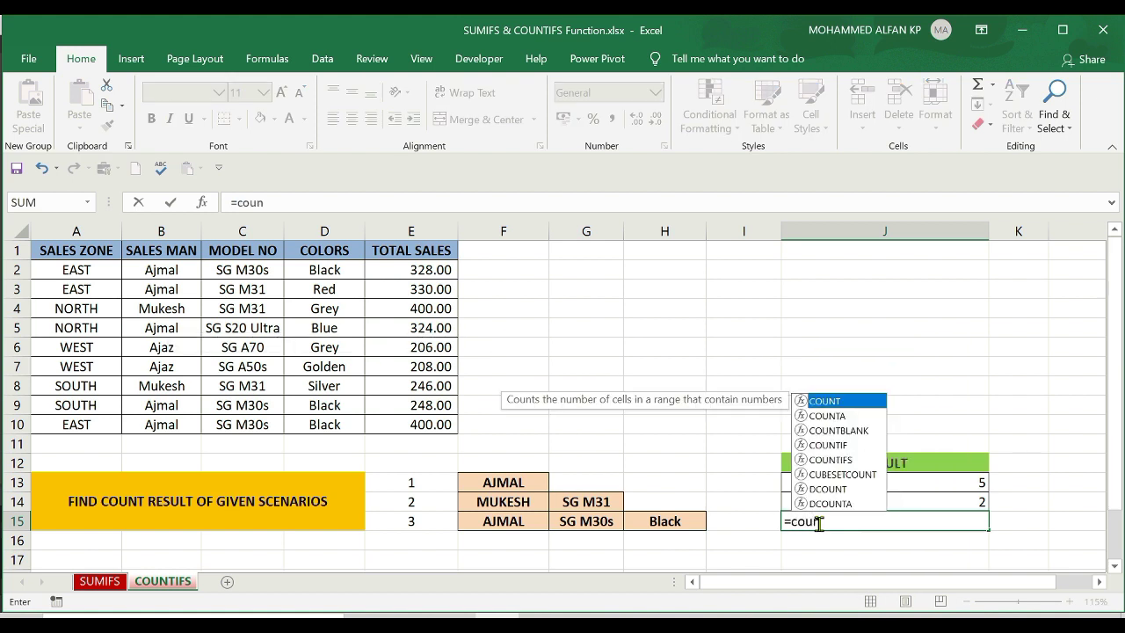
double_click(847, 459)
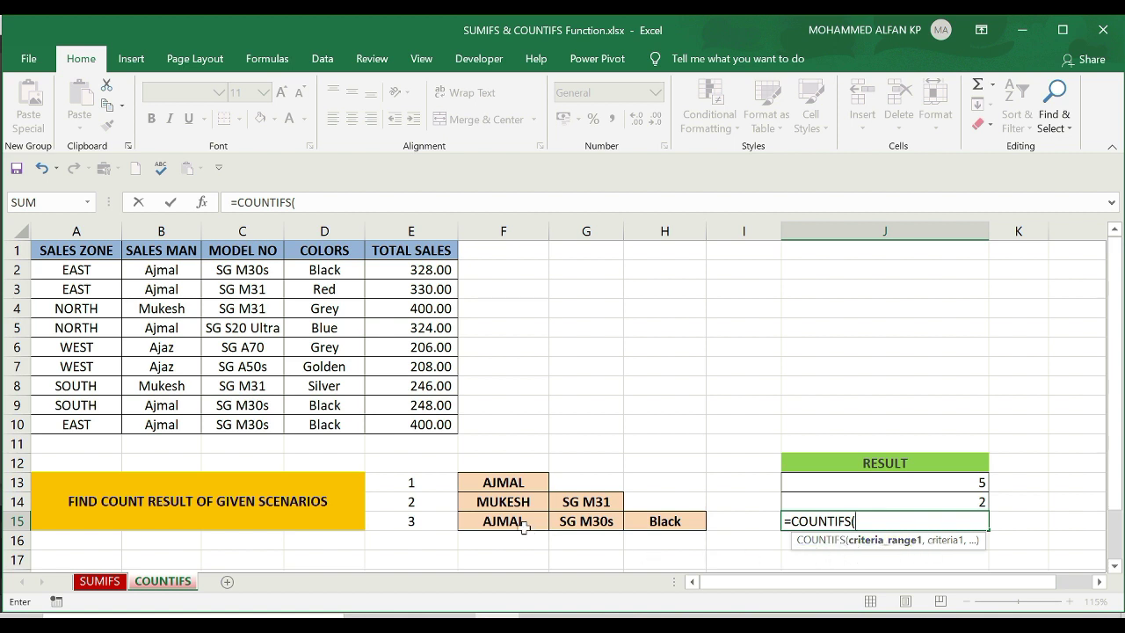
left_click_drag(169, 271, 170, 420)
type(",")
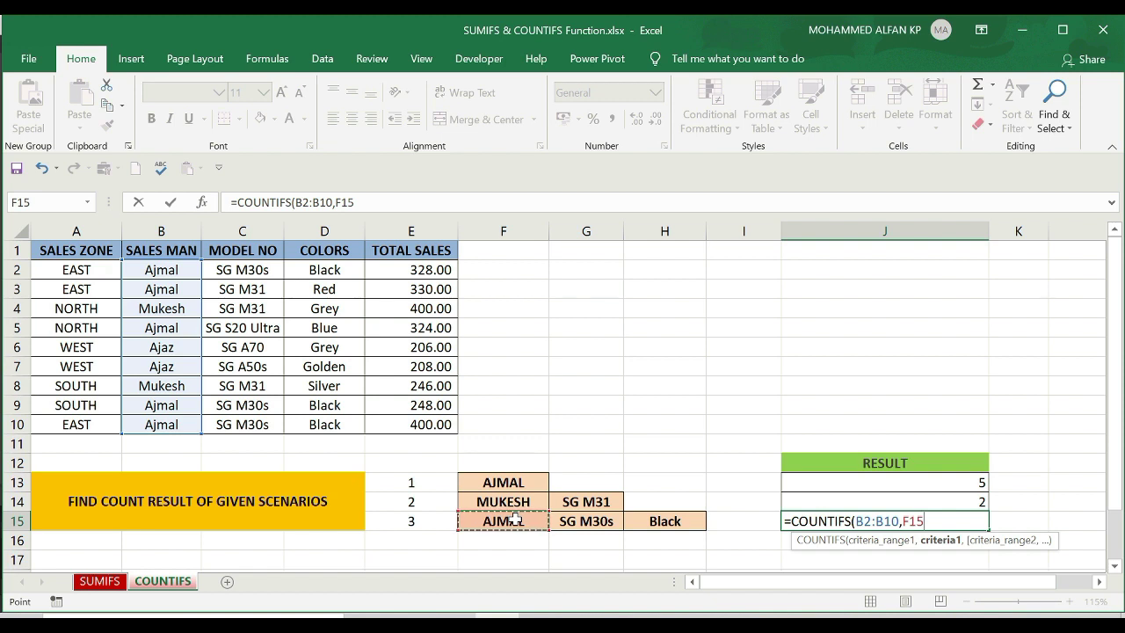
type(",")
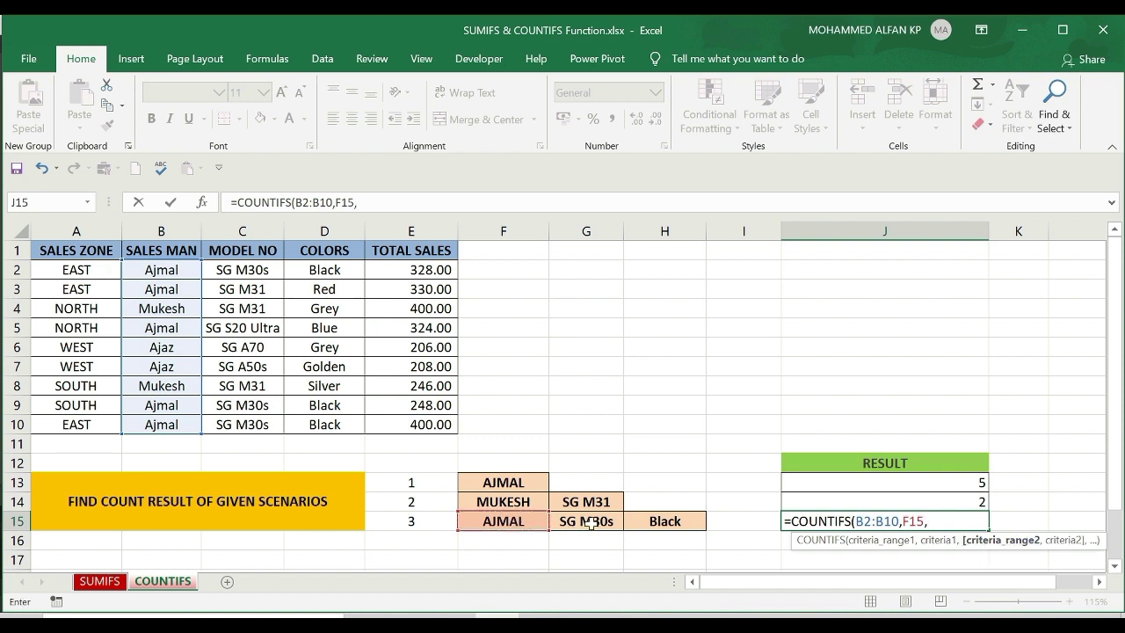
- Add C2:C10 with G15 (SG M30s) and D2:D10 with H15 (Black) as criteria
left_click_drag(238, 270, 239, 420)
type(",")
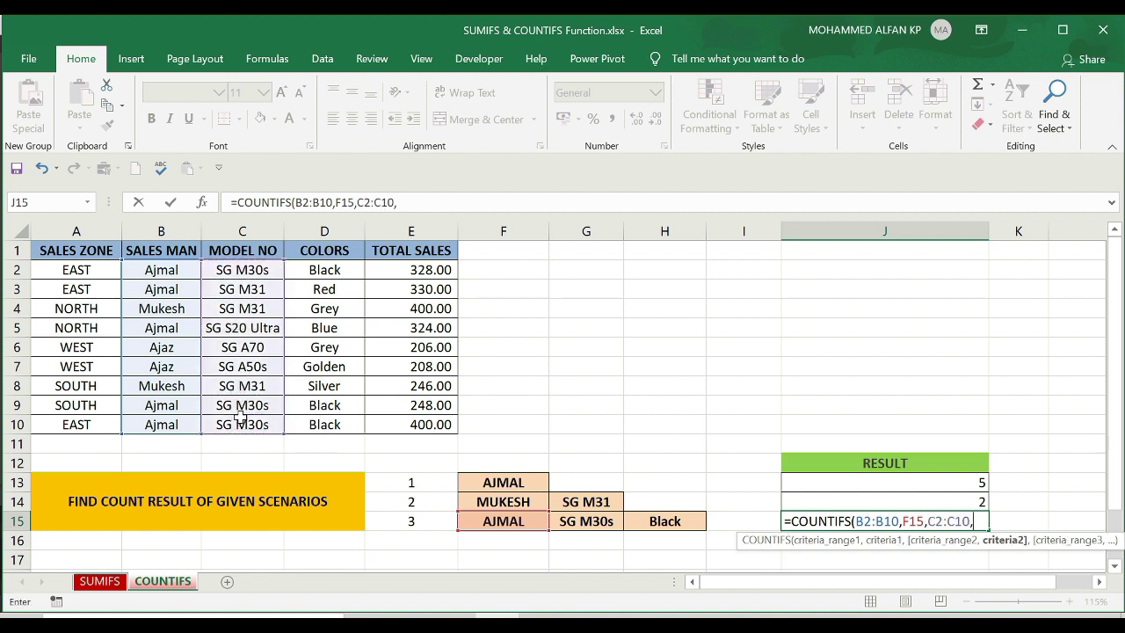
left_click(587, 521)
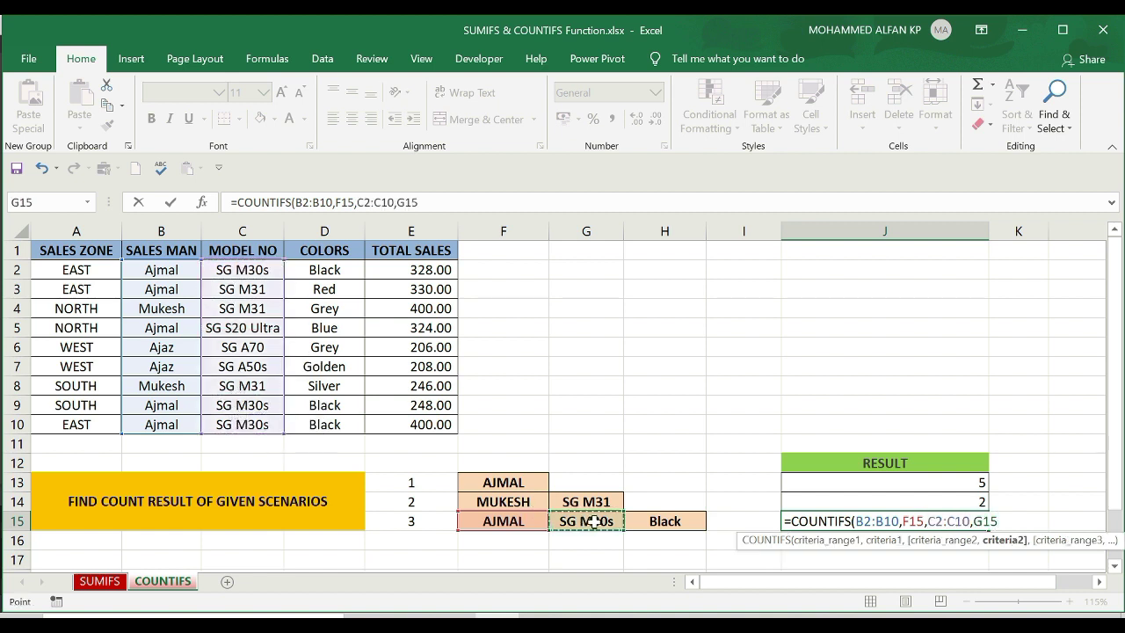
type(",")
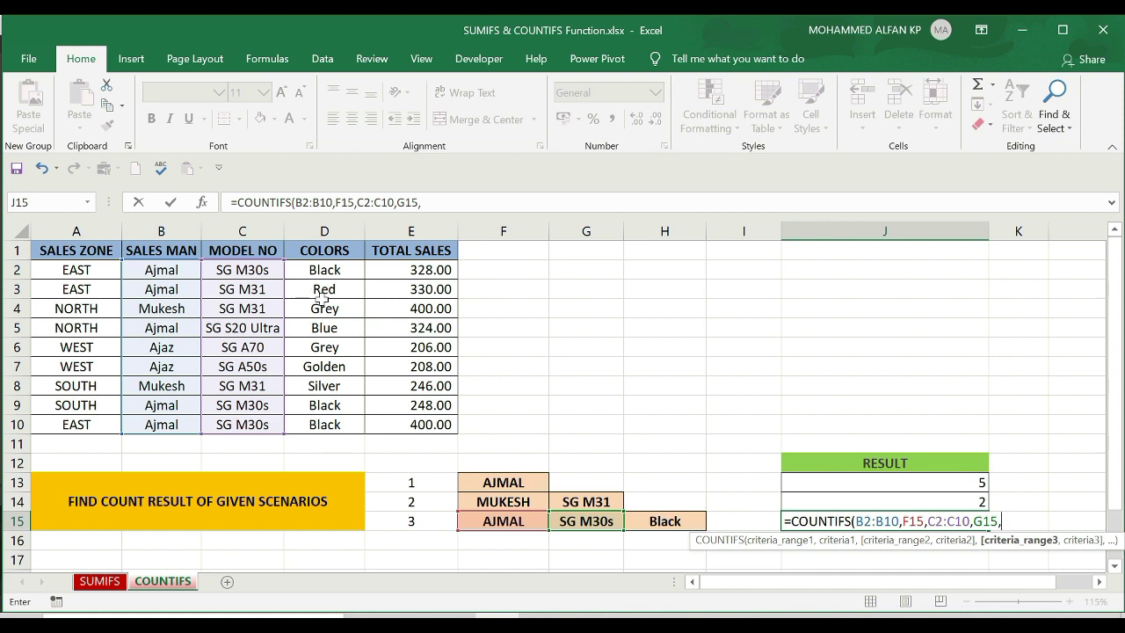
left_click_drag(323, 270, 321, 425)
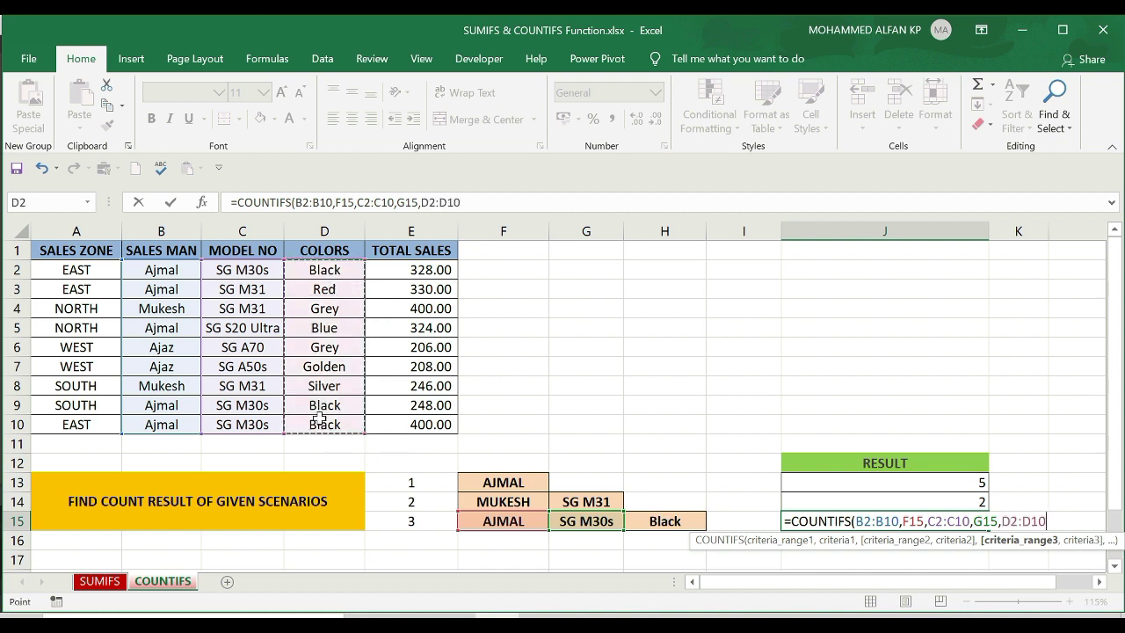
type(",")
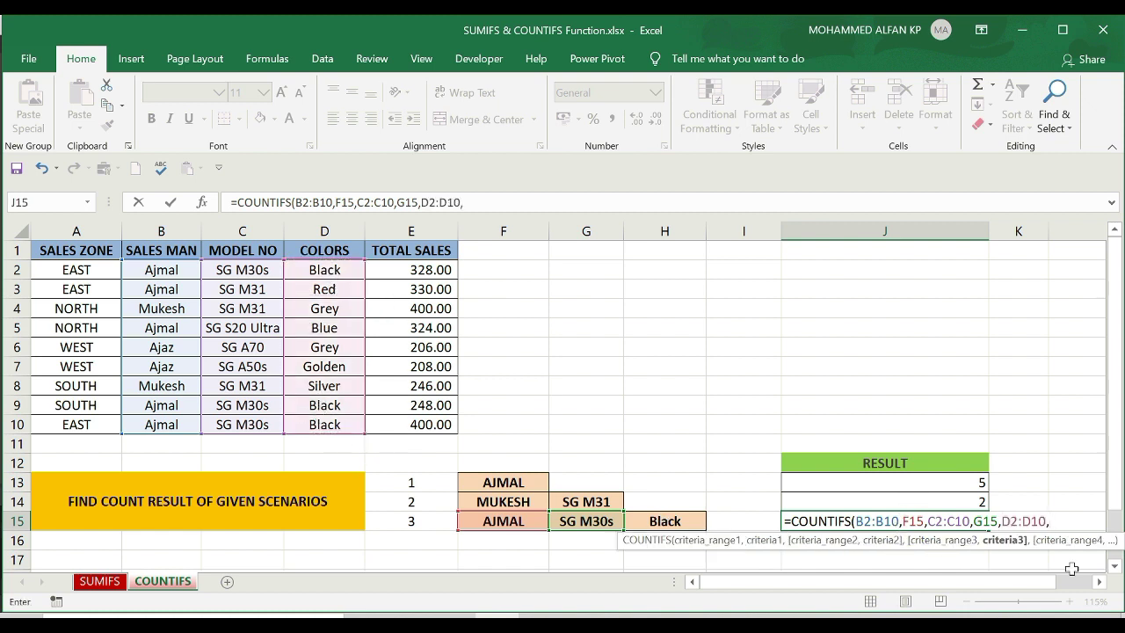
left_click(679, 518)
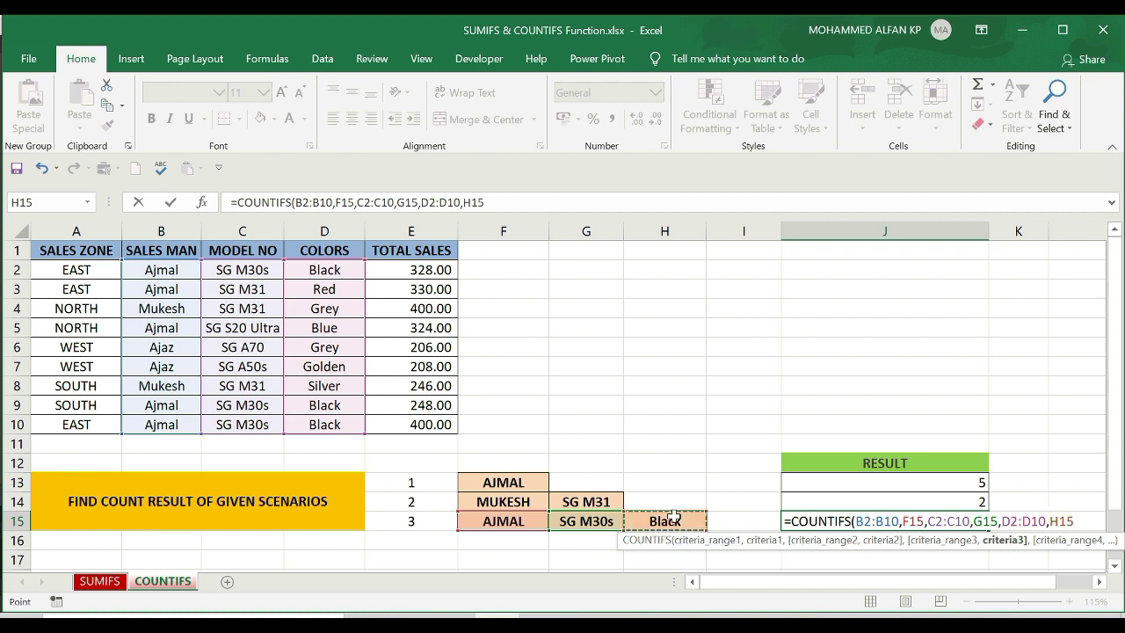
key("Return")
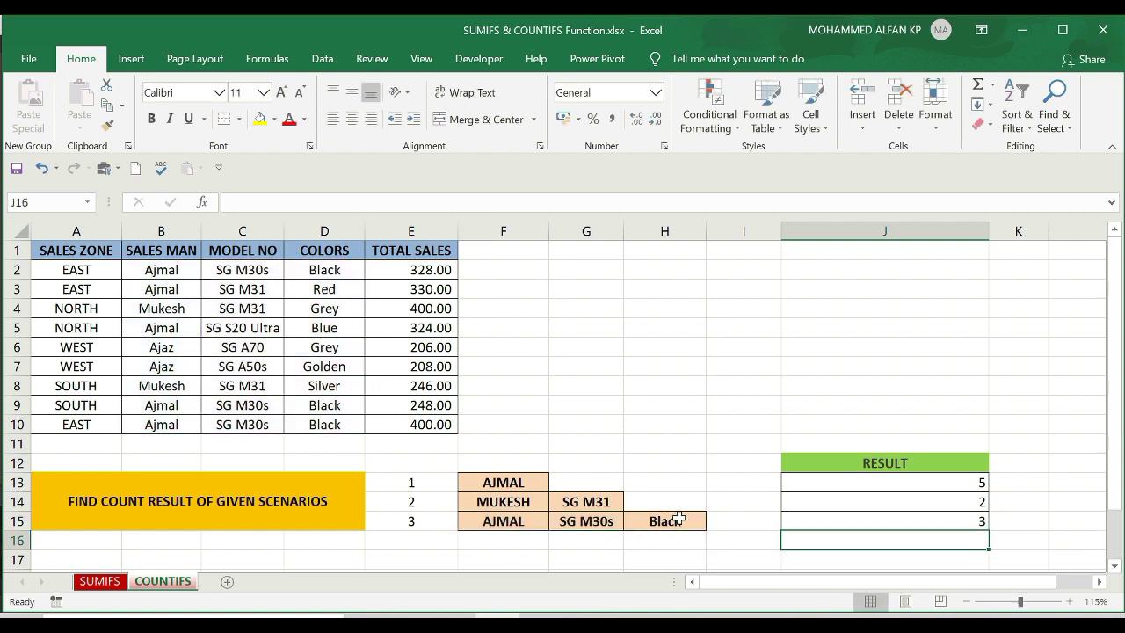
left_click(929, 522)
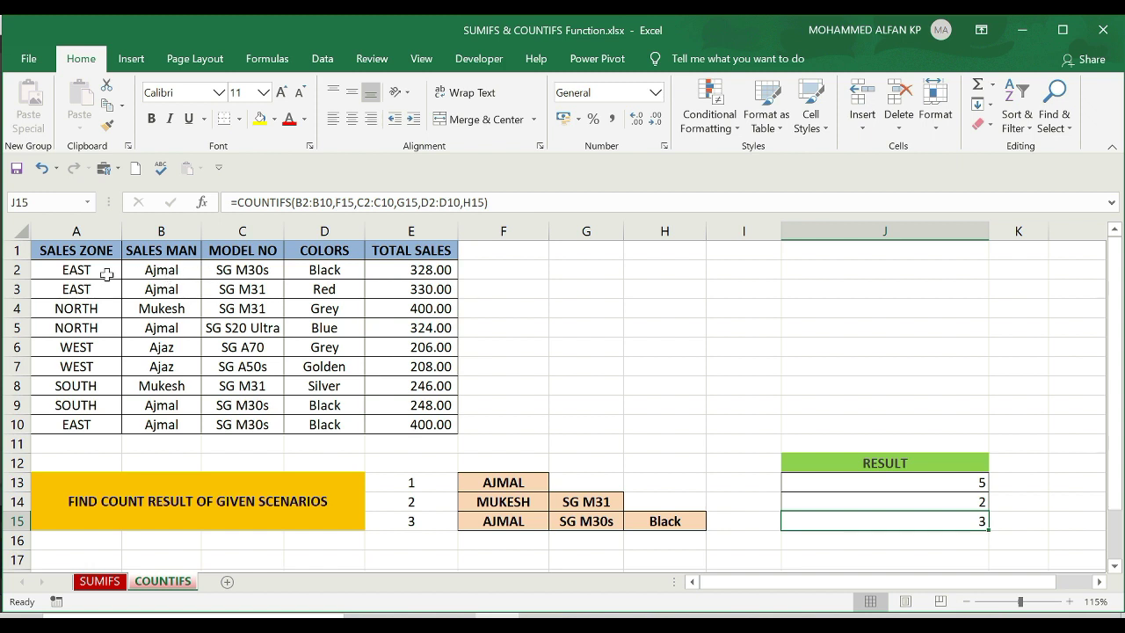
left_click(16, 269)
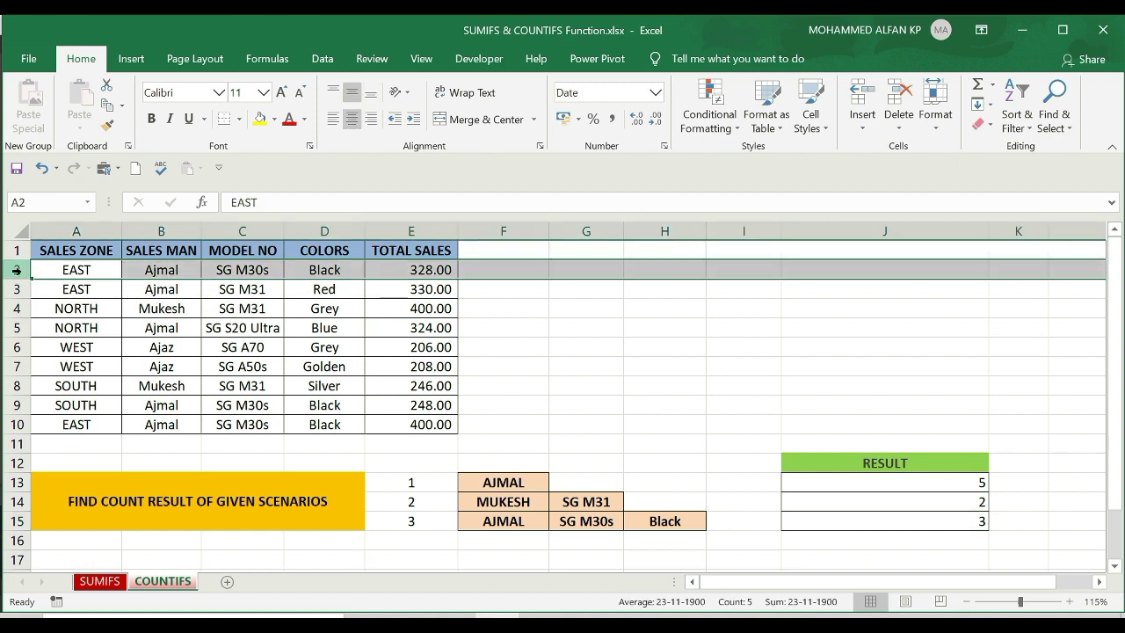
left_click(16, 405, "ctrl")
left_click(25, 424, "ctrl")
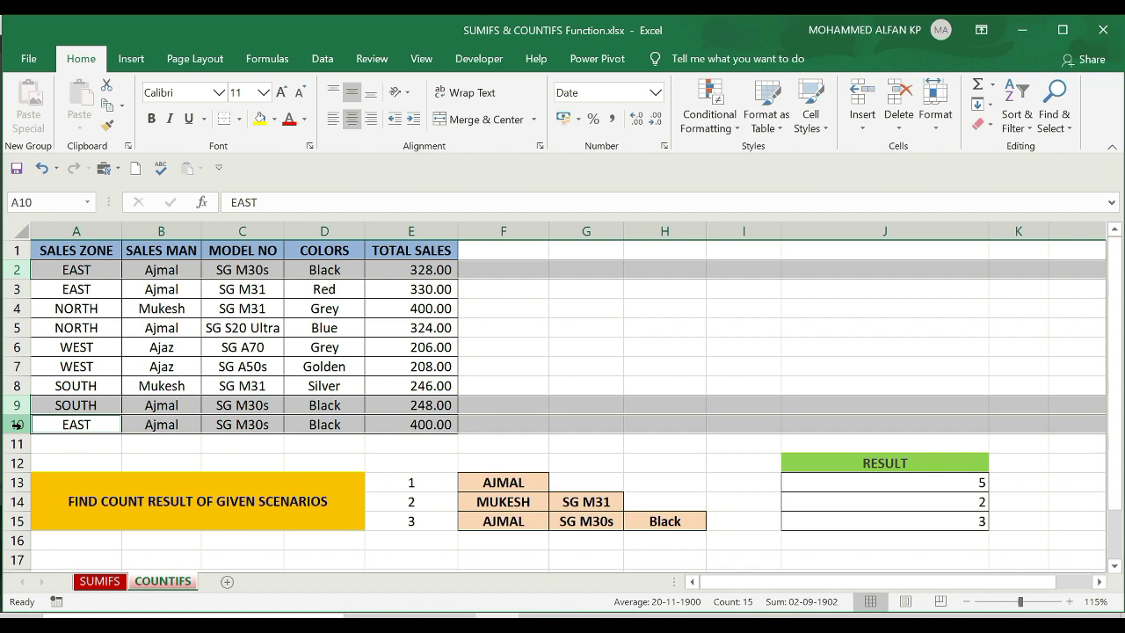